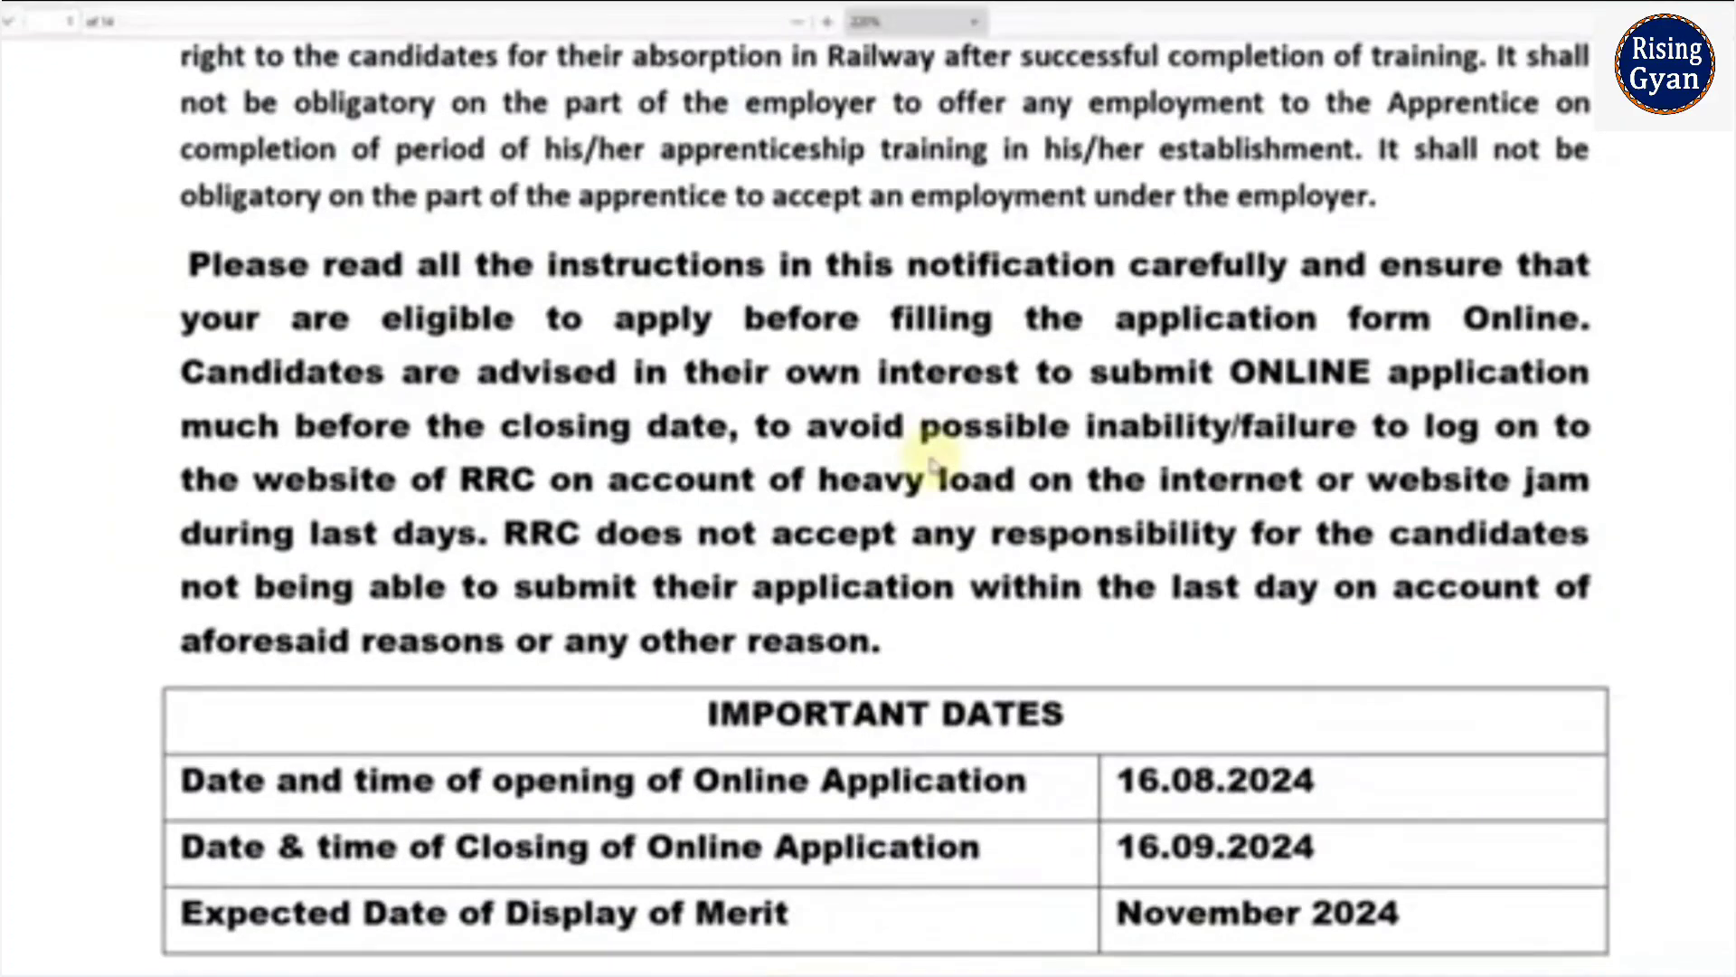
- Scroll the notice PDF to the Important Dates table showing 16.08.2024 to 16.09.2024
scroll(826, 449, "down", 3)
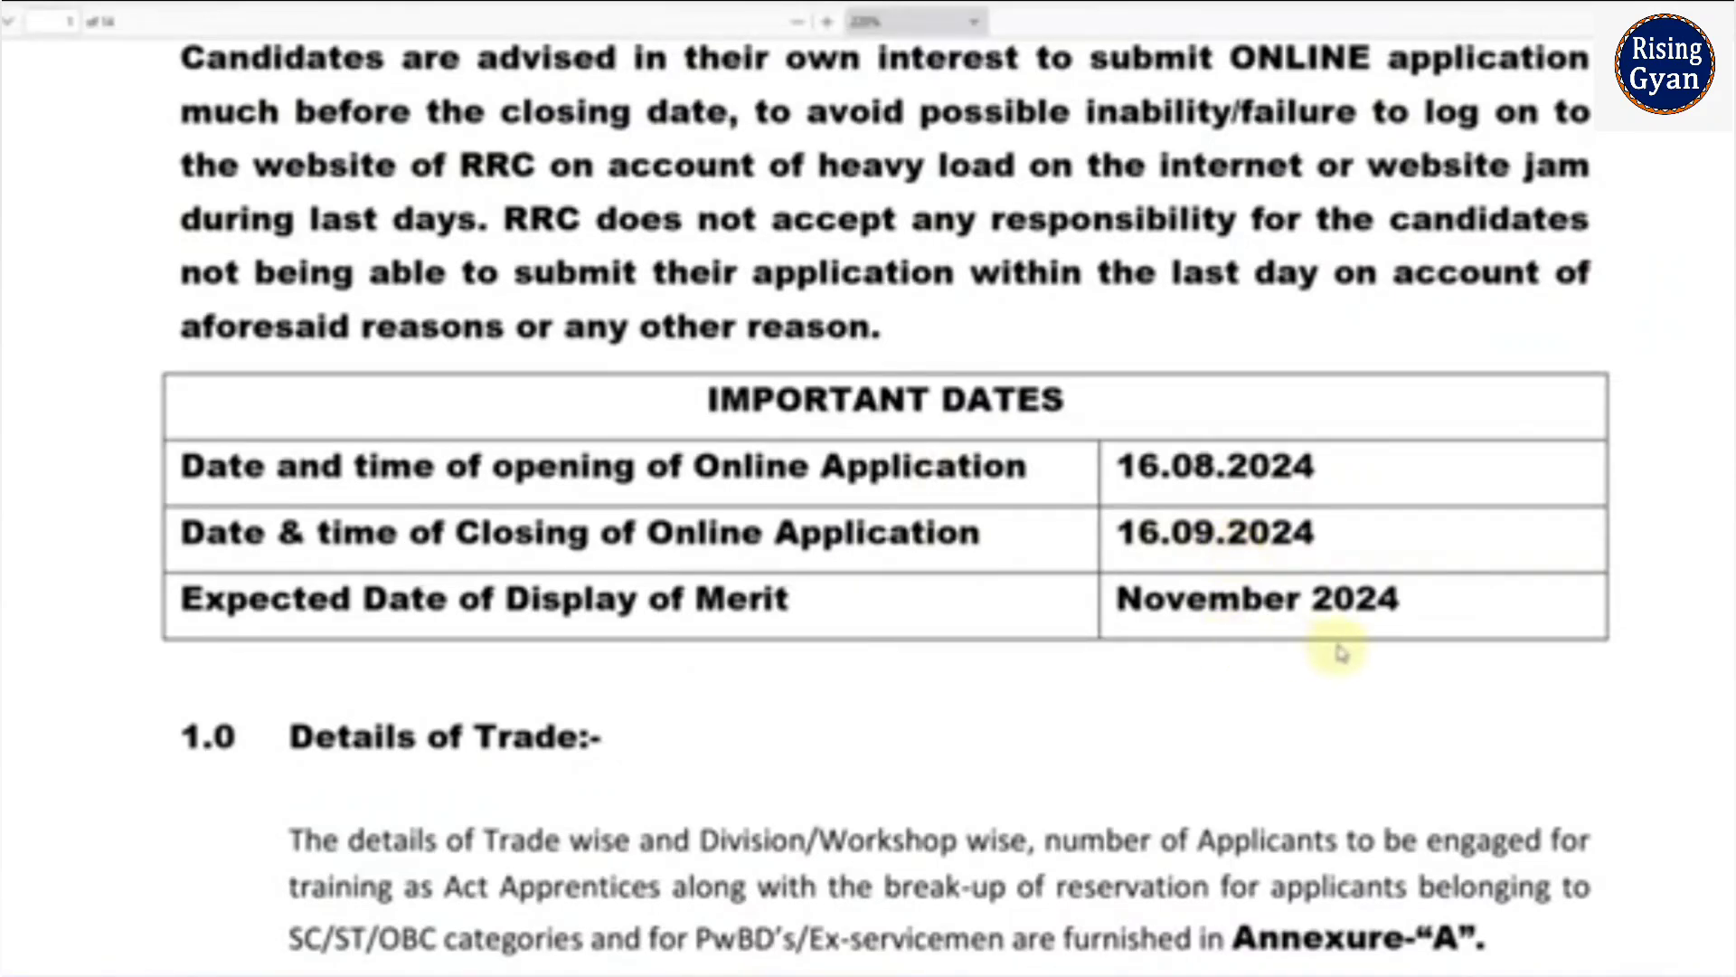
- Scroll through the notice PDF to review sections 2.0 Essential Qualification and 3.0 Age Limit
scroll(1340, 651, "down", 12)
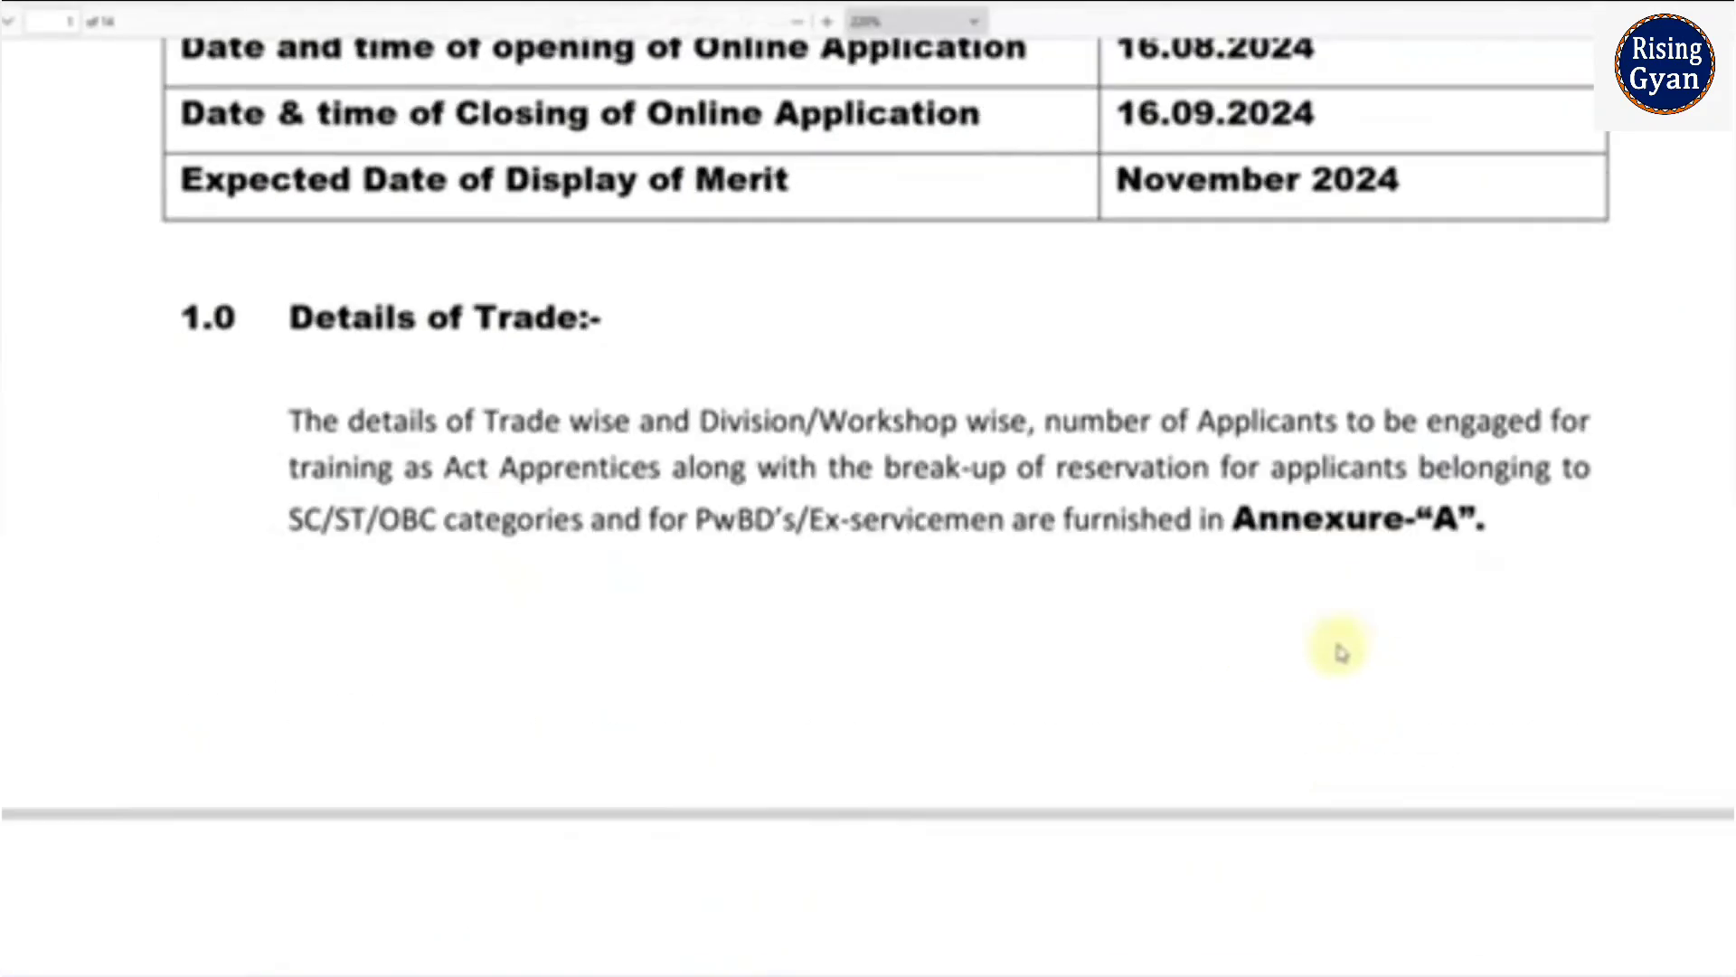
scroll(1340, 651, "down", 15)
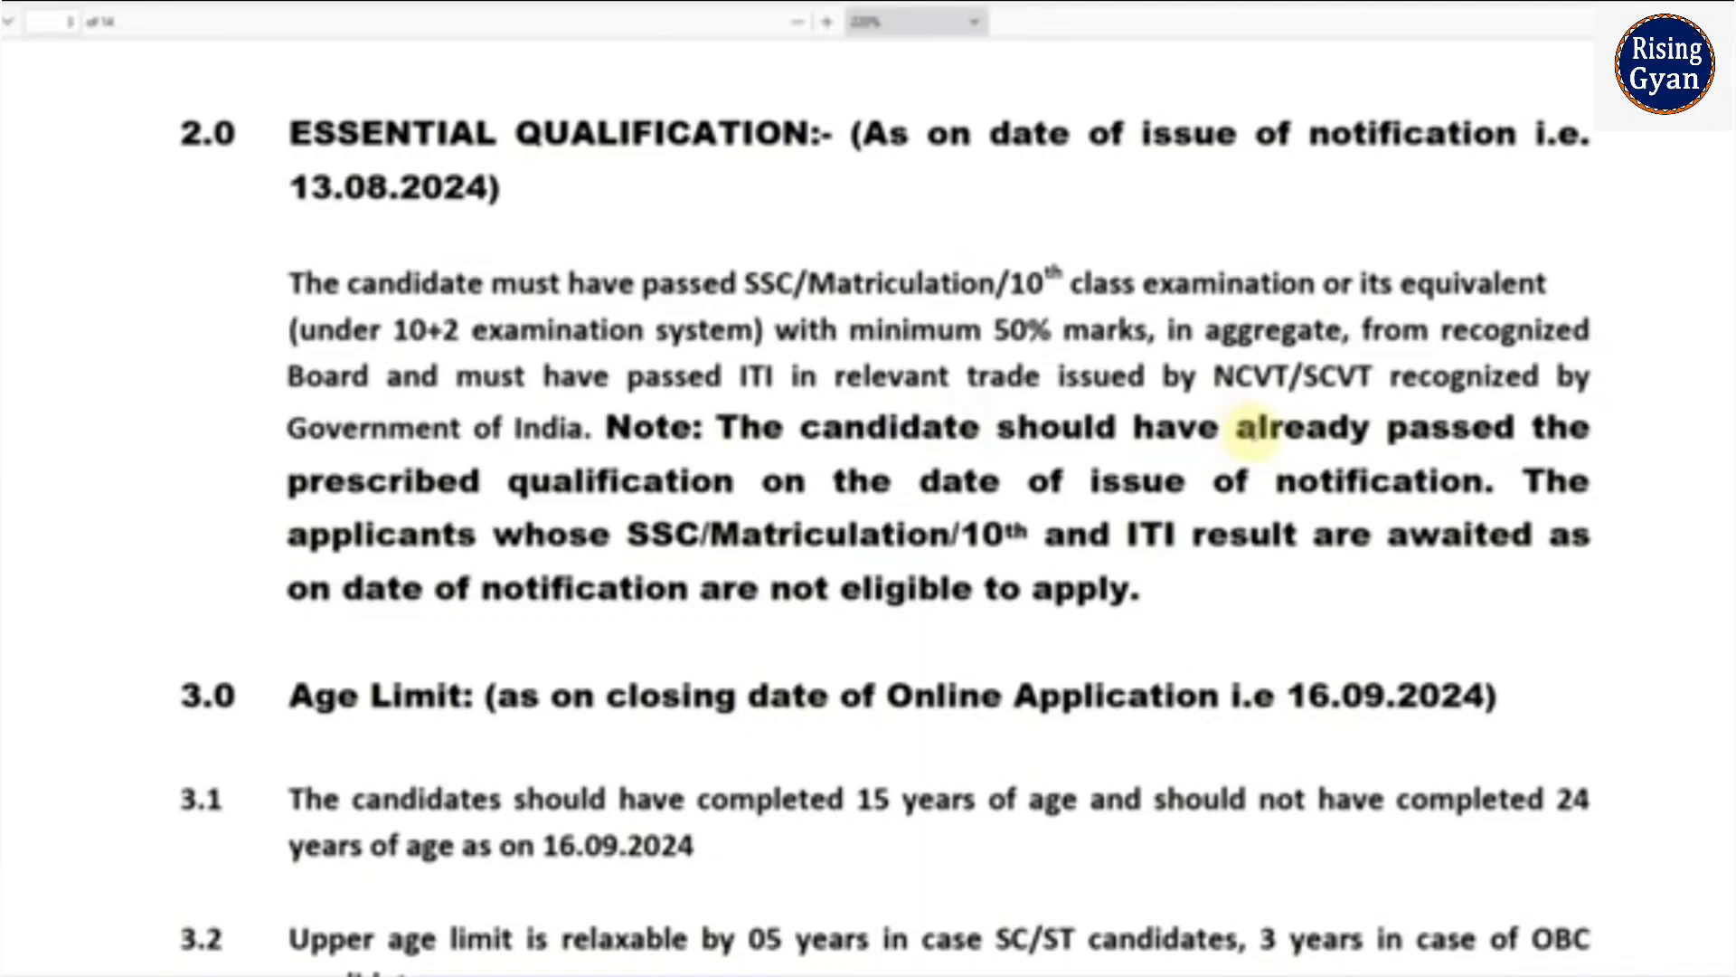
scroll(1253, 432, "down", 3)
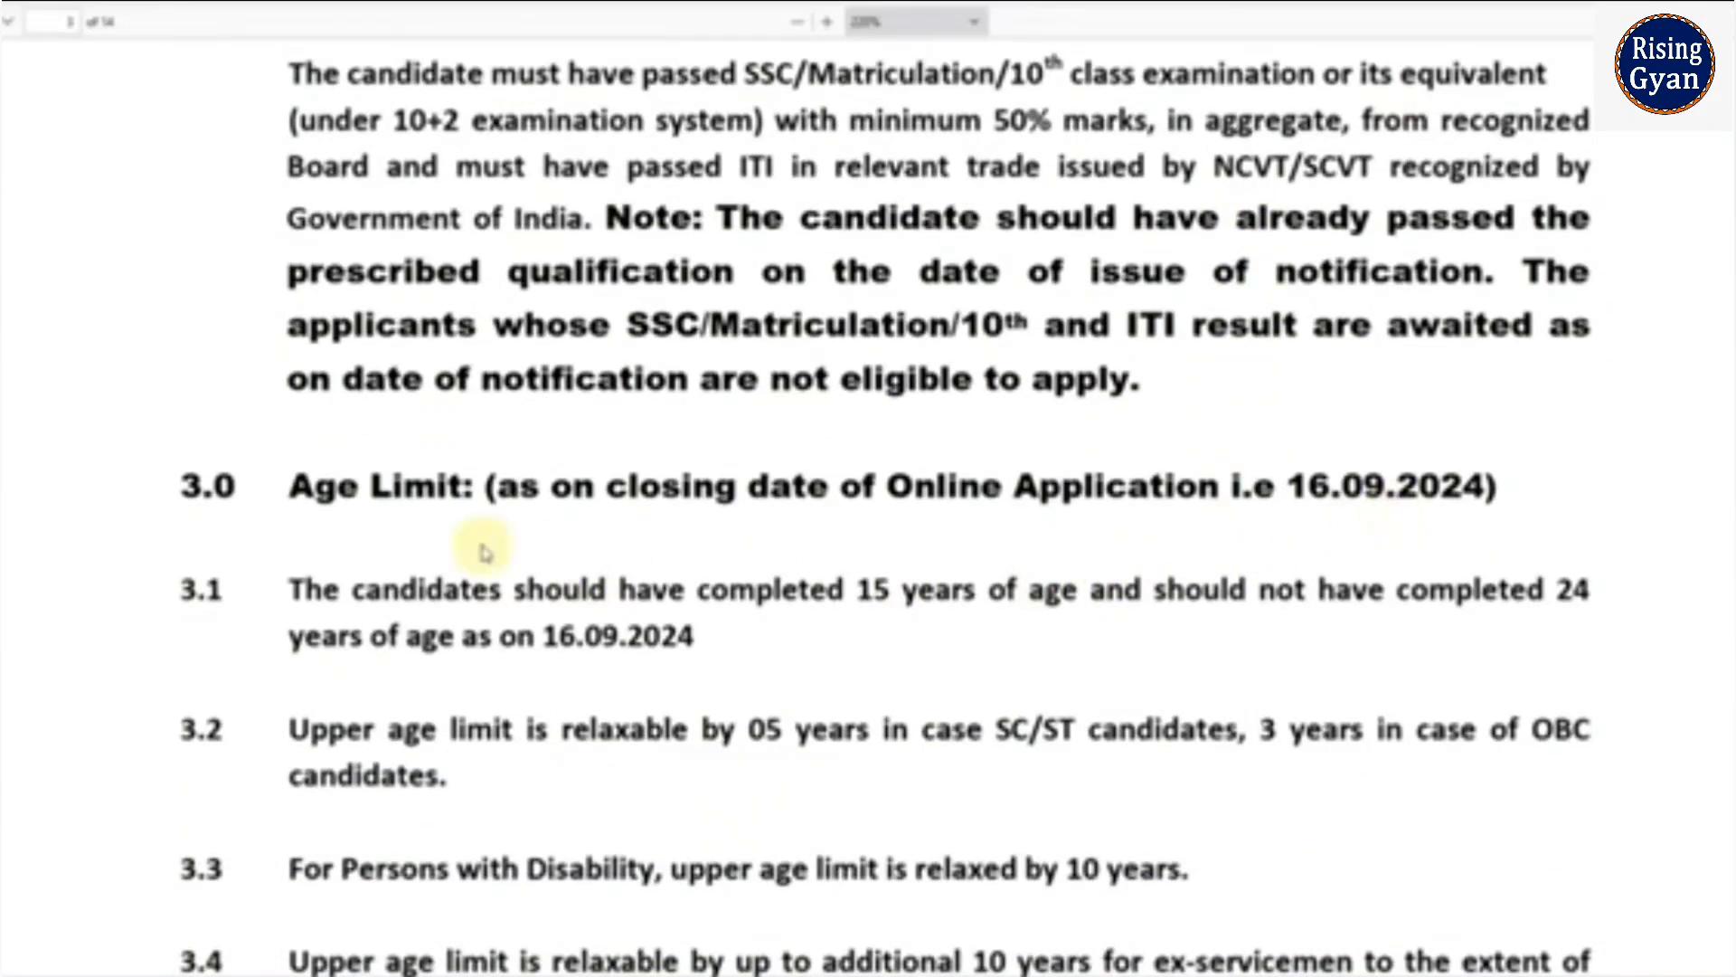
scroll(958, 624, "up", 3)
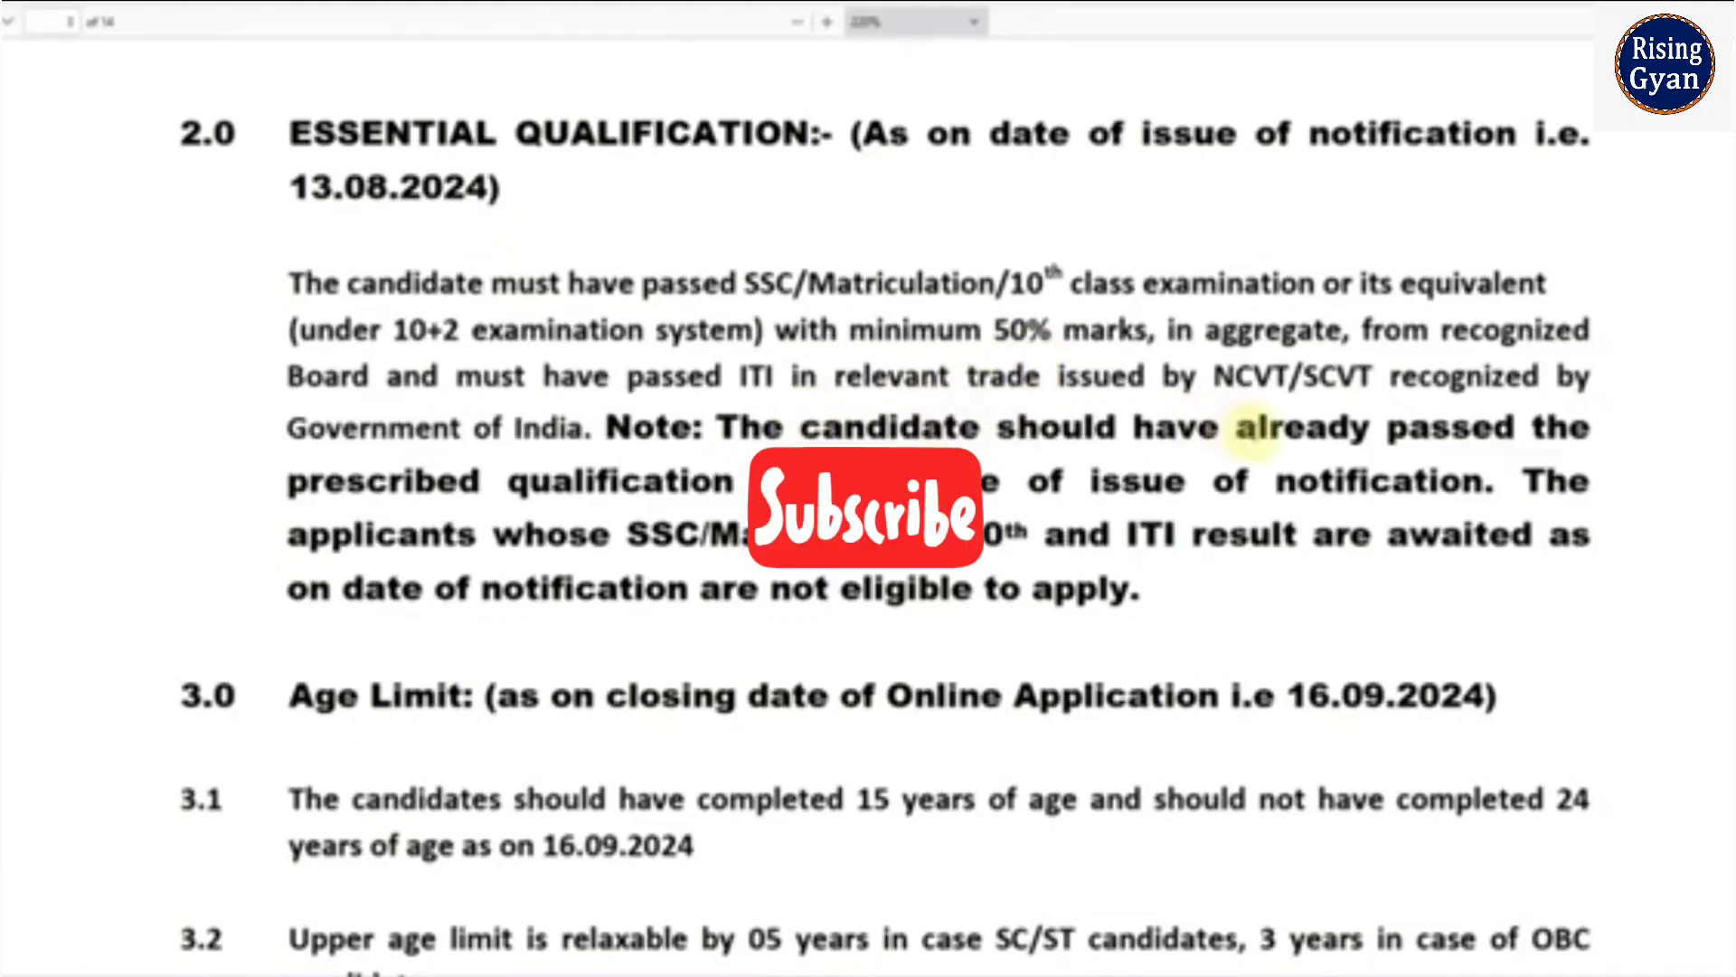
scroll(1212, 523, "down", 2)
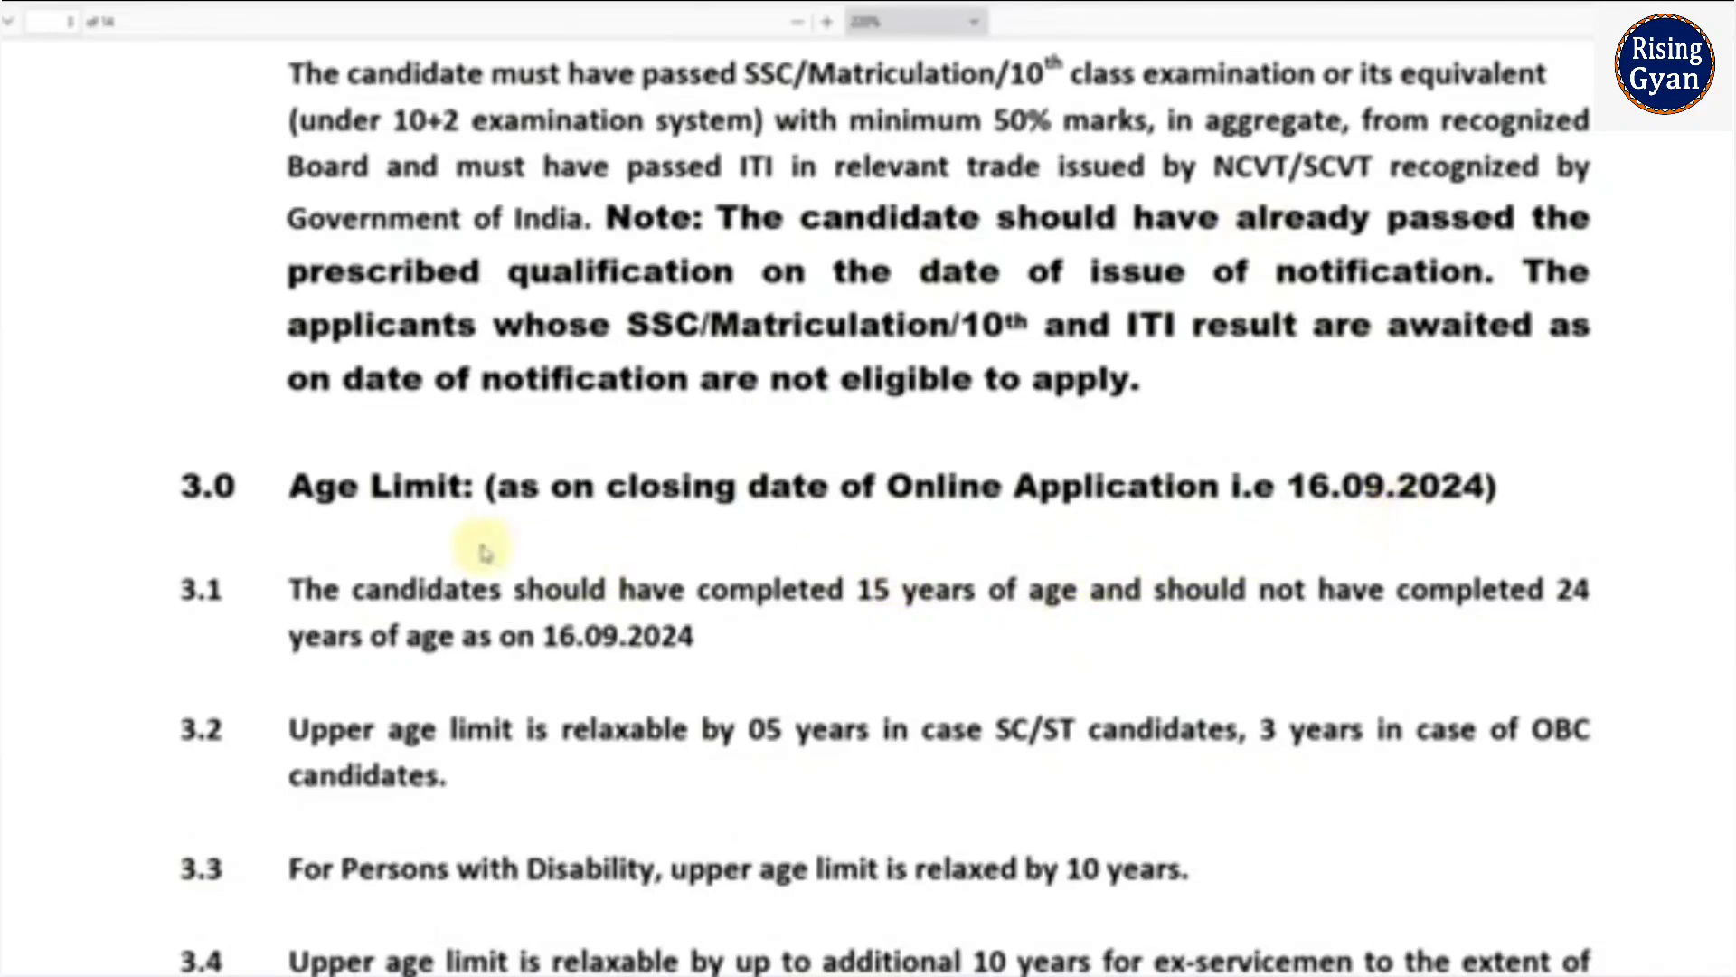
scroll(963, 624, "up", 2)
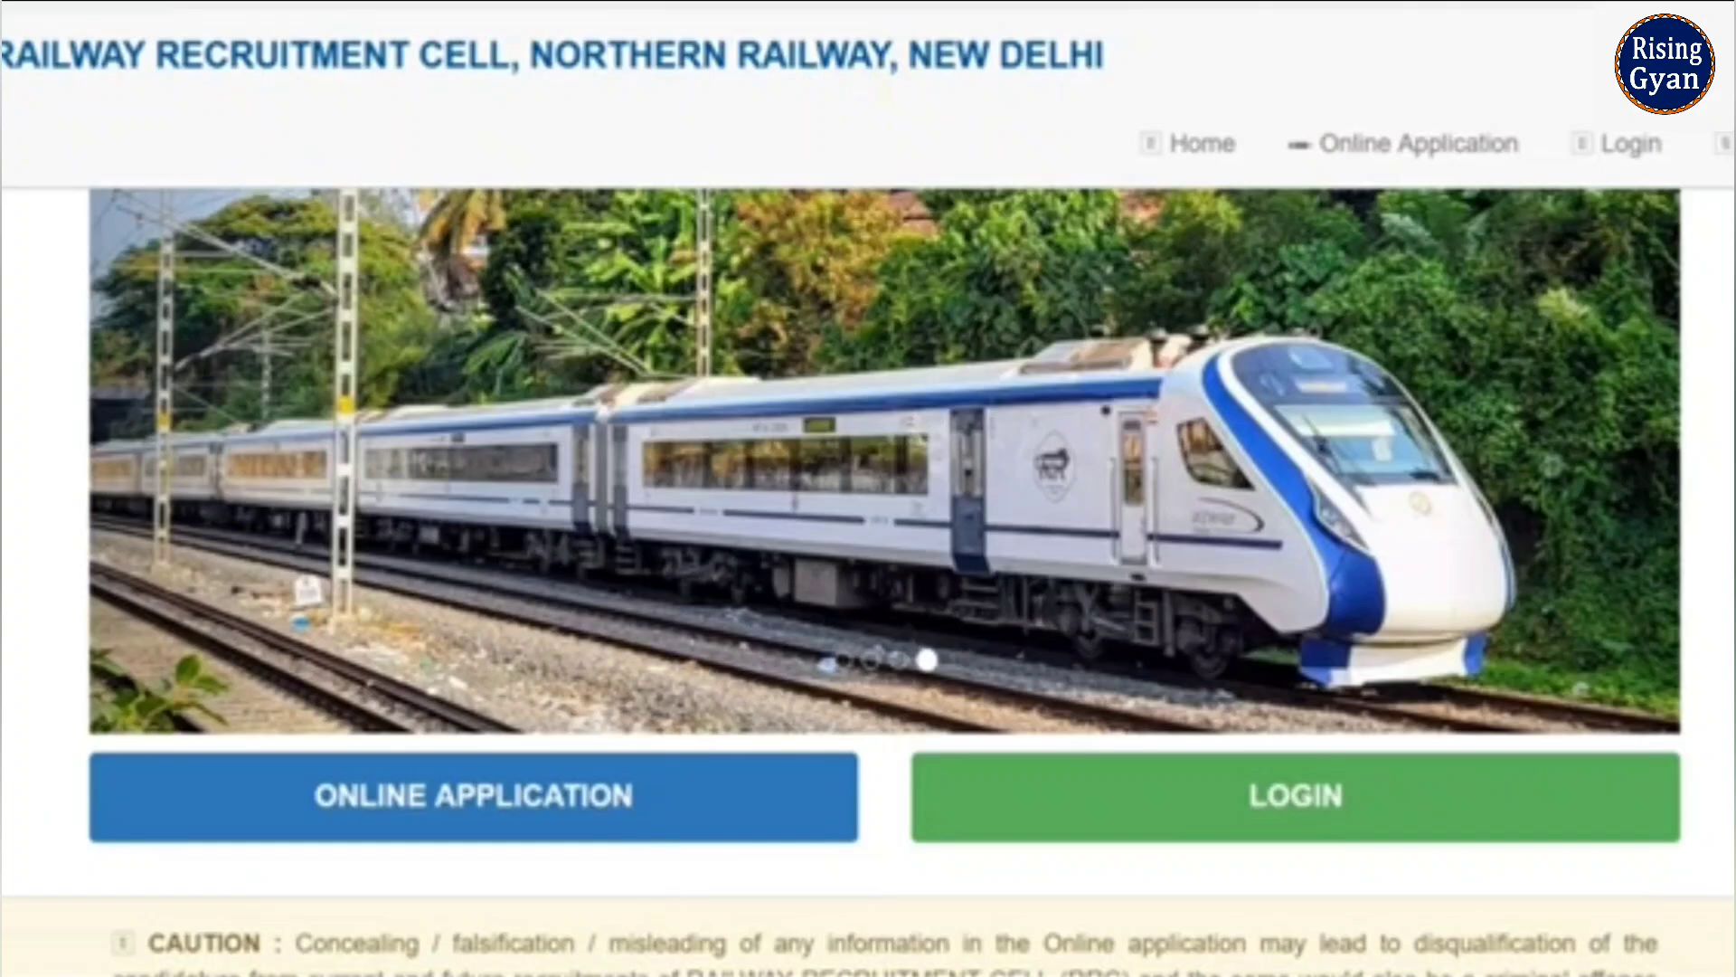
- Load the blank candidate registration form through ONLINE APPLICATION
left_click(529, 804)
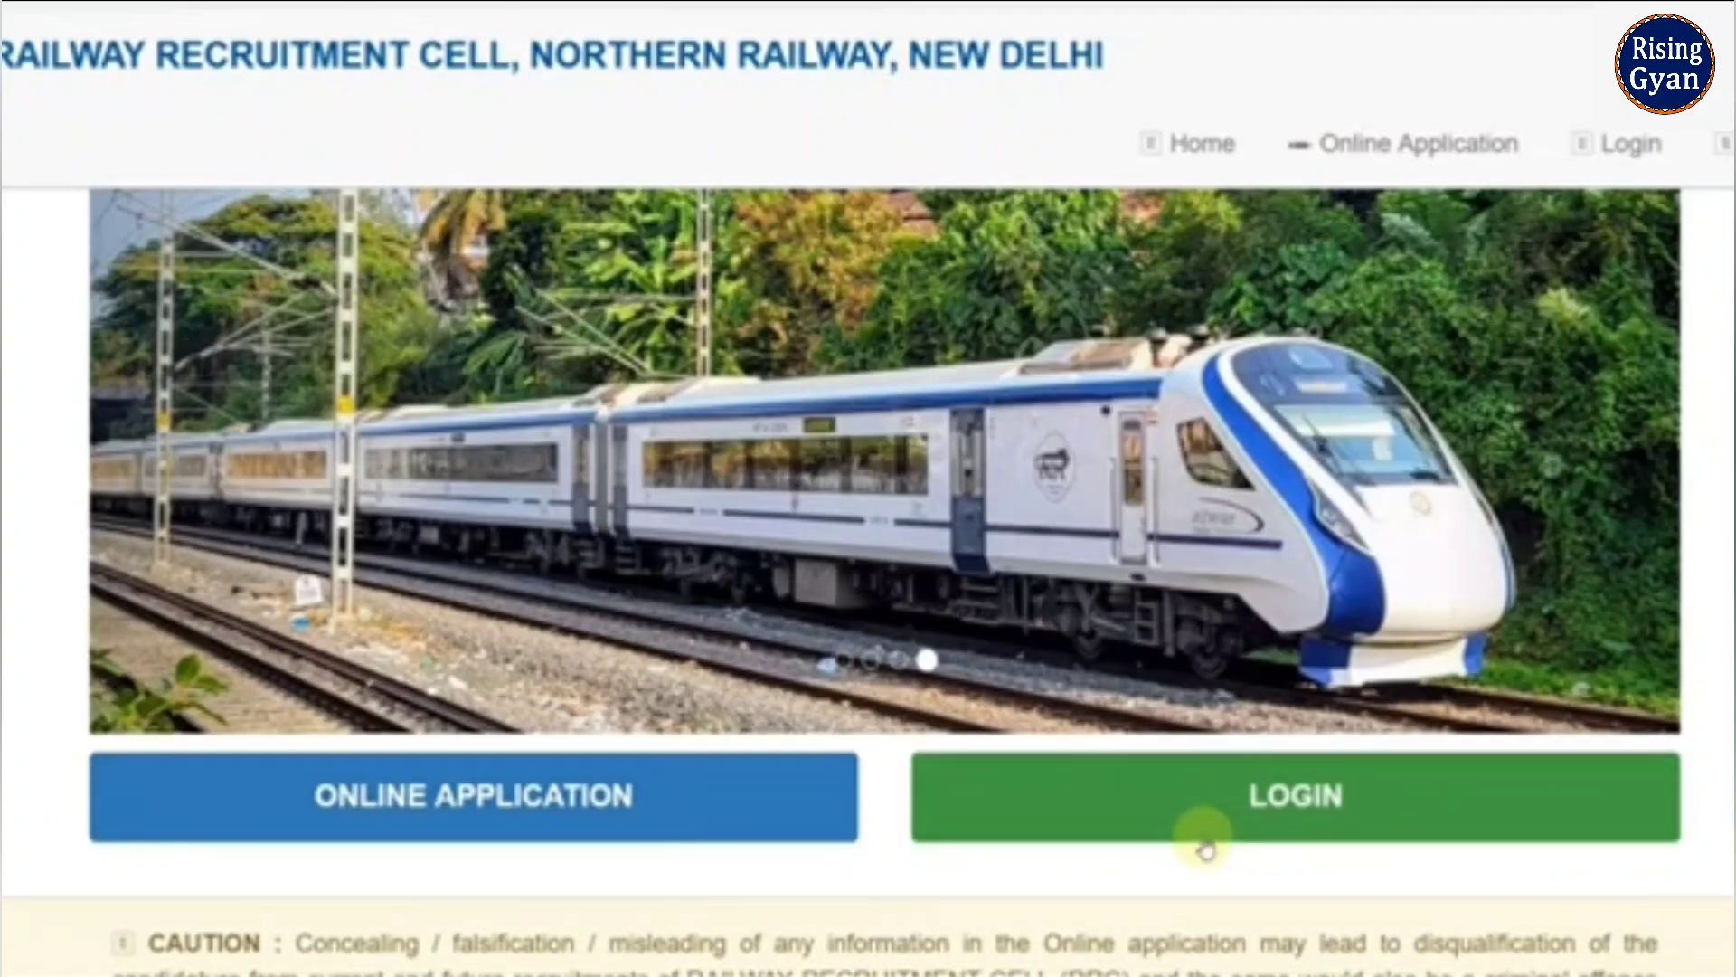
left_click(639, 768)
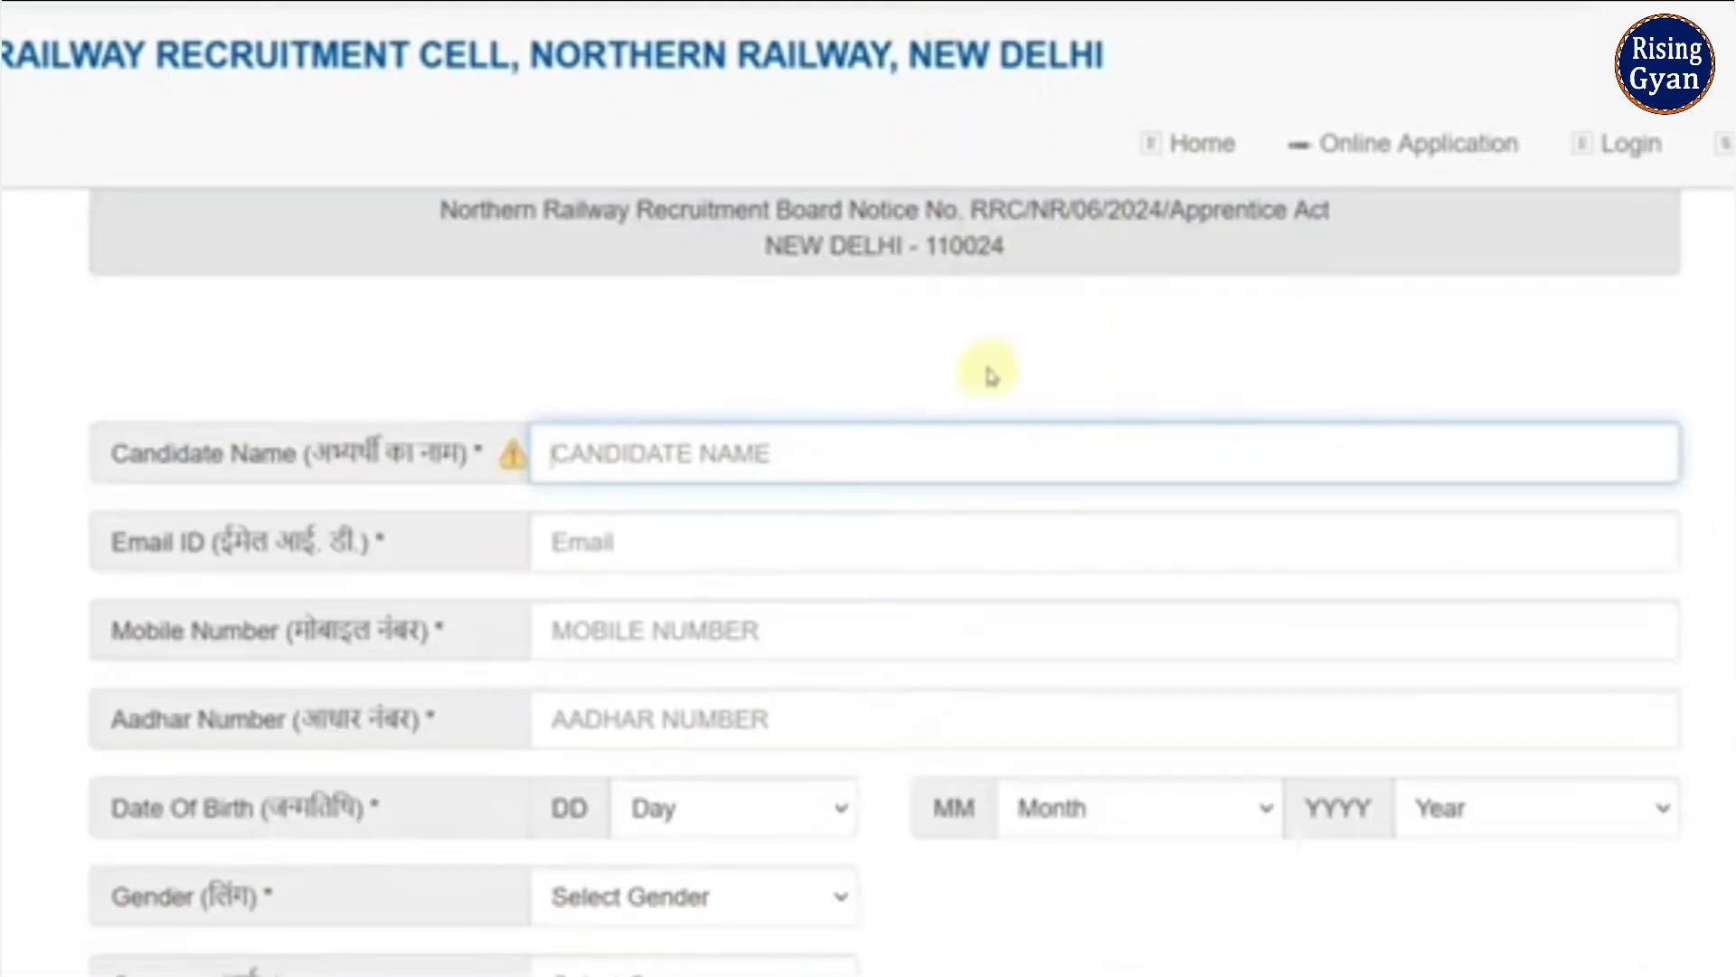
left_click(989, 368)
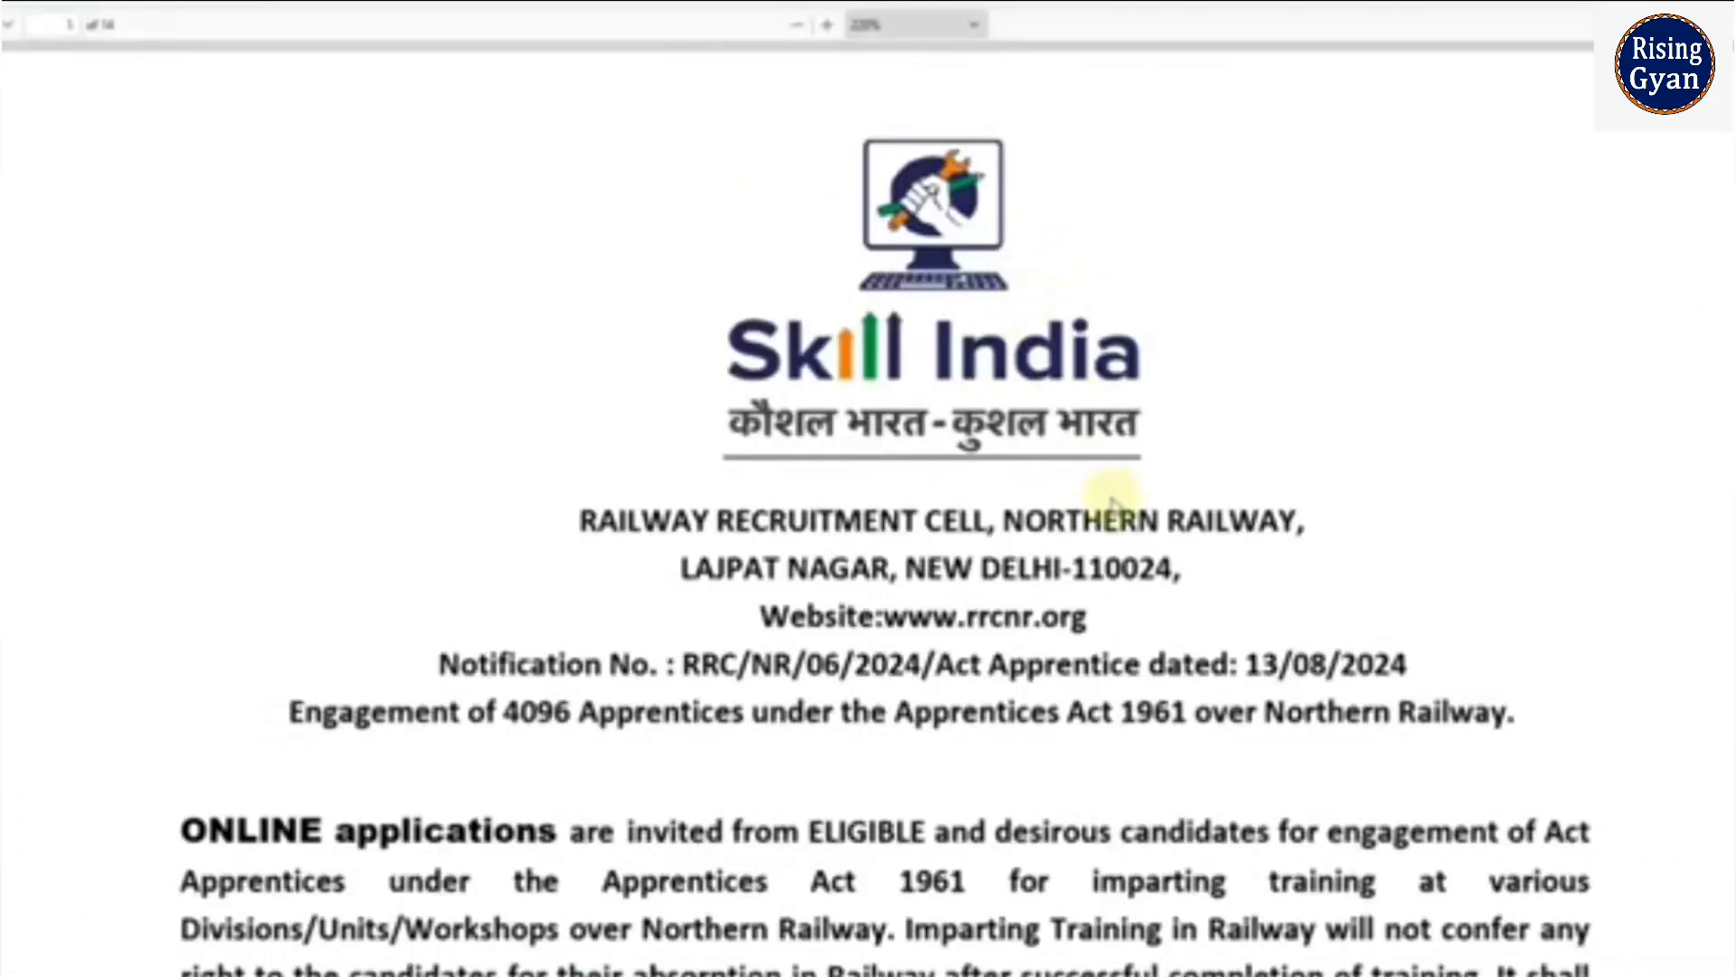
scroll(664, 525, "down", 2)
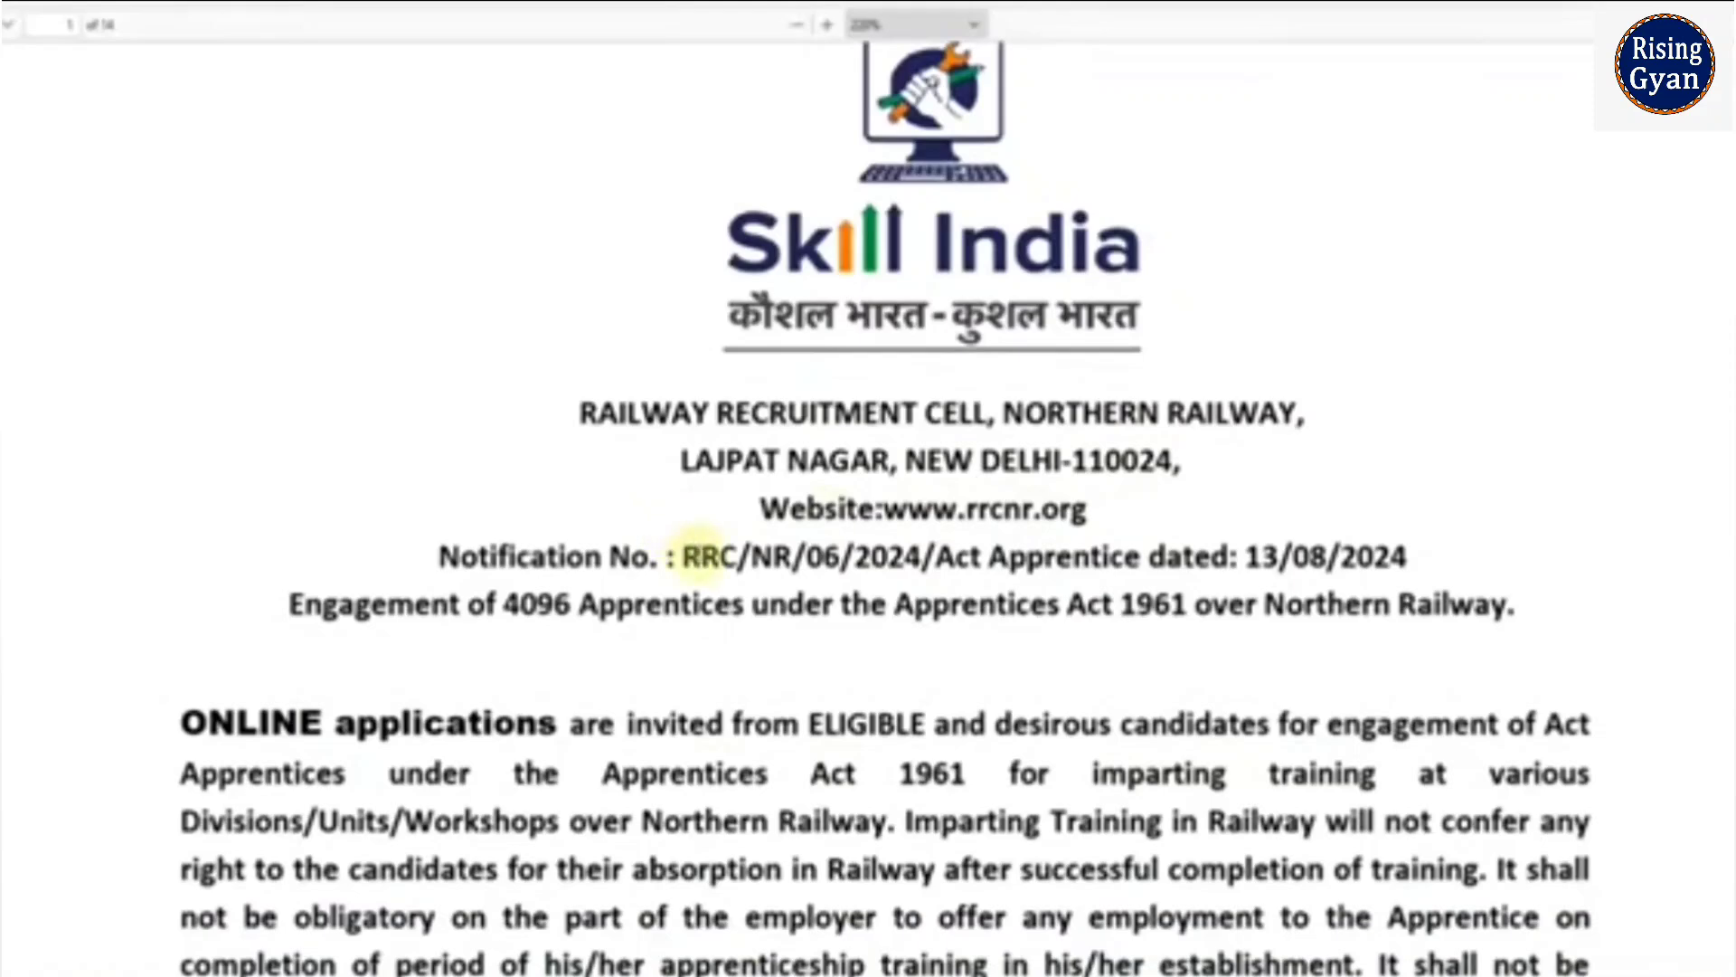
- Highlight notification number RRC/NR/06/2024 in the PDF, then clear the highlight
left_click_drag(687, 553, 932, 570)
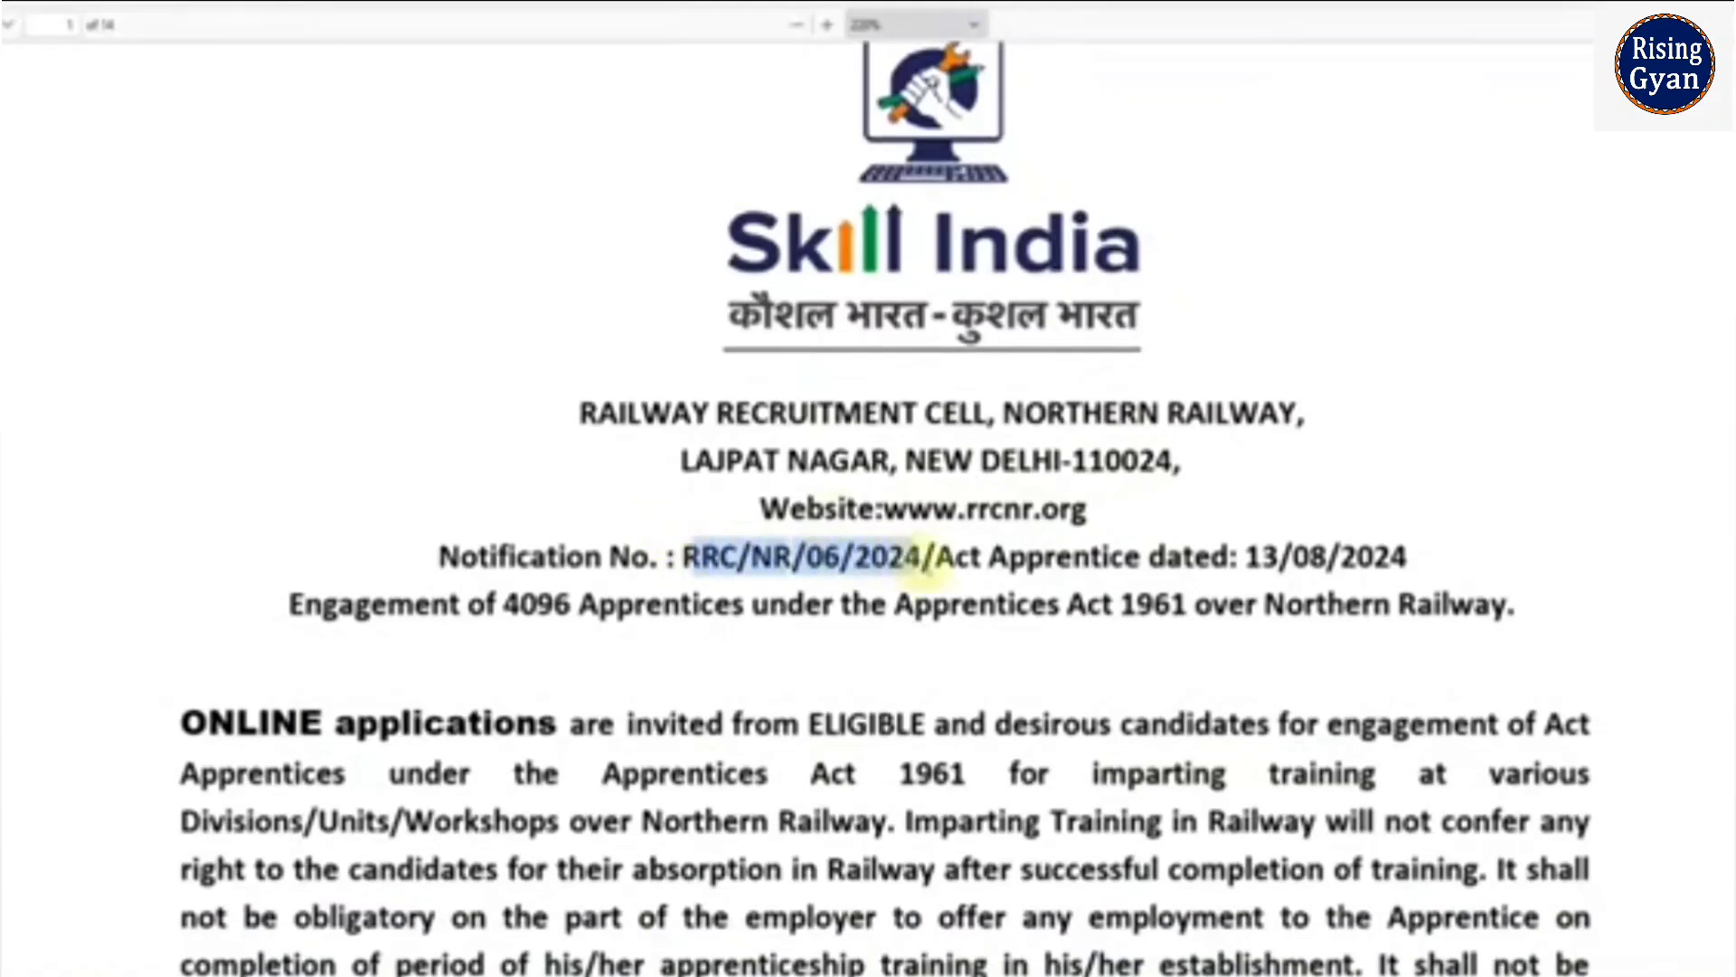
left_click(929, 566)
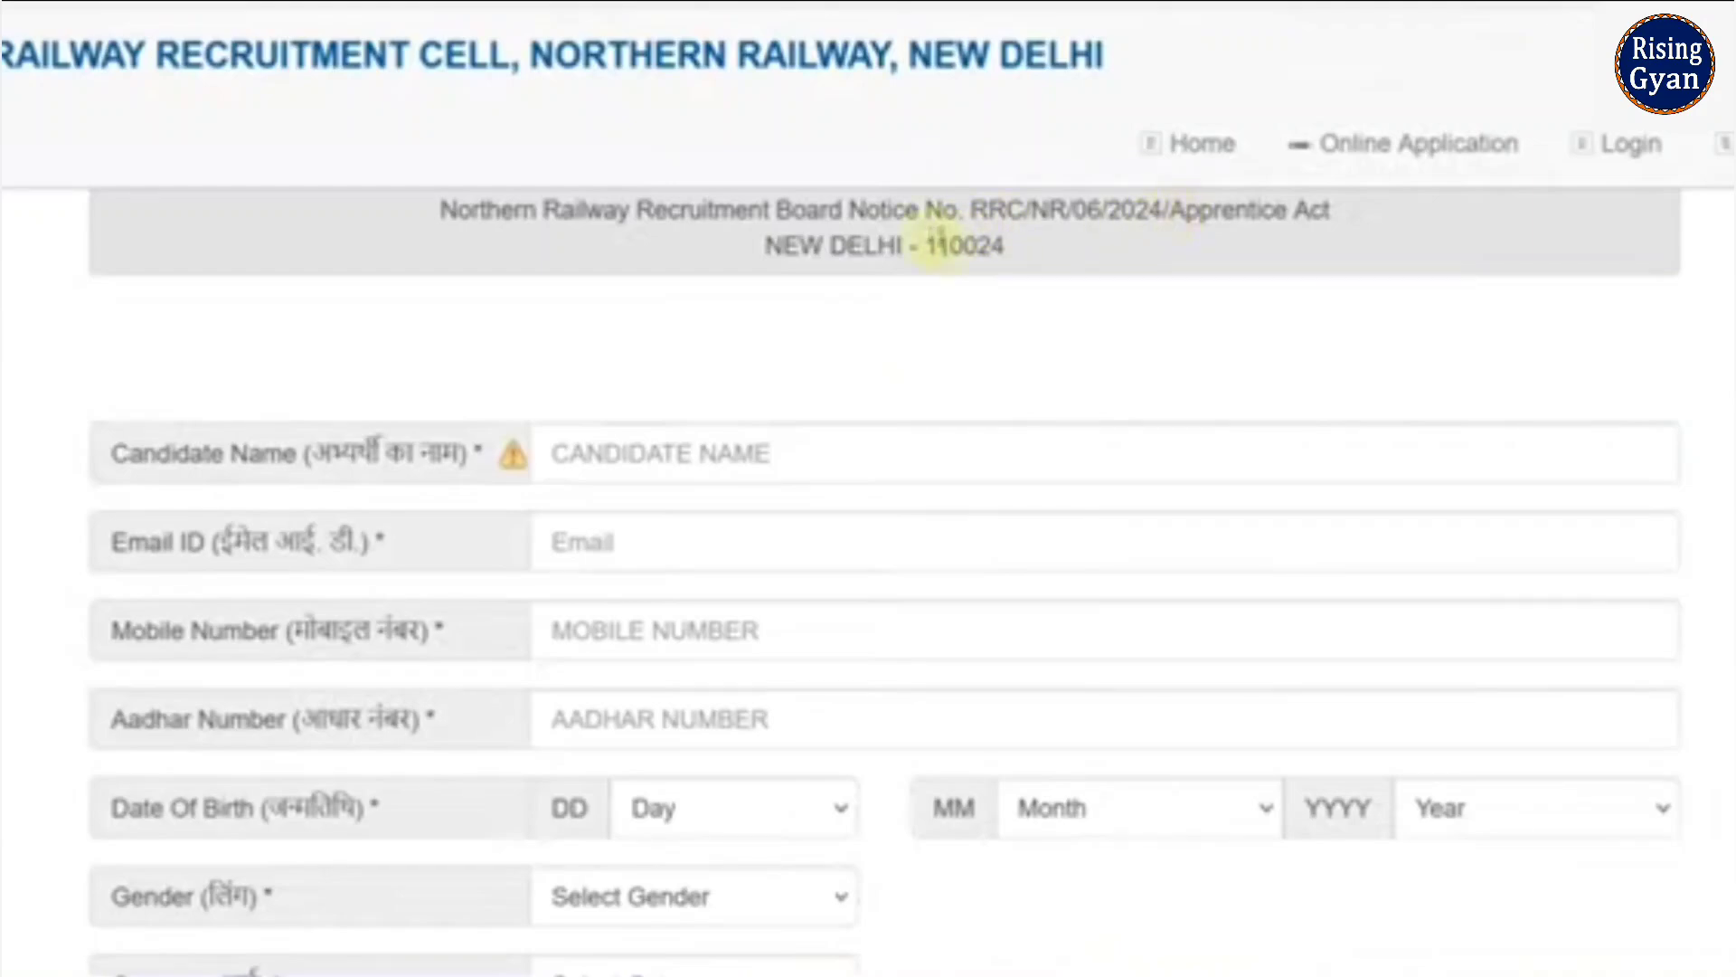
scroll(907, 298, "down", 2)
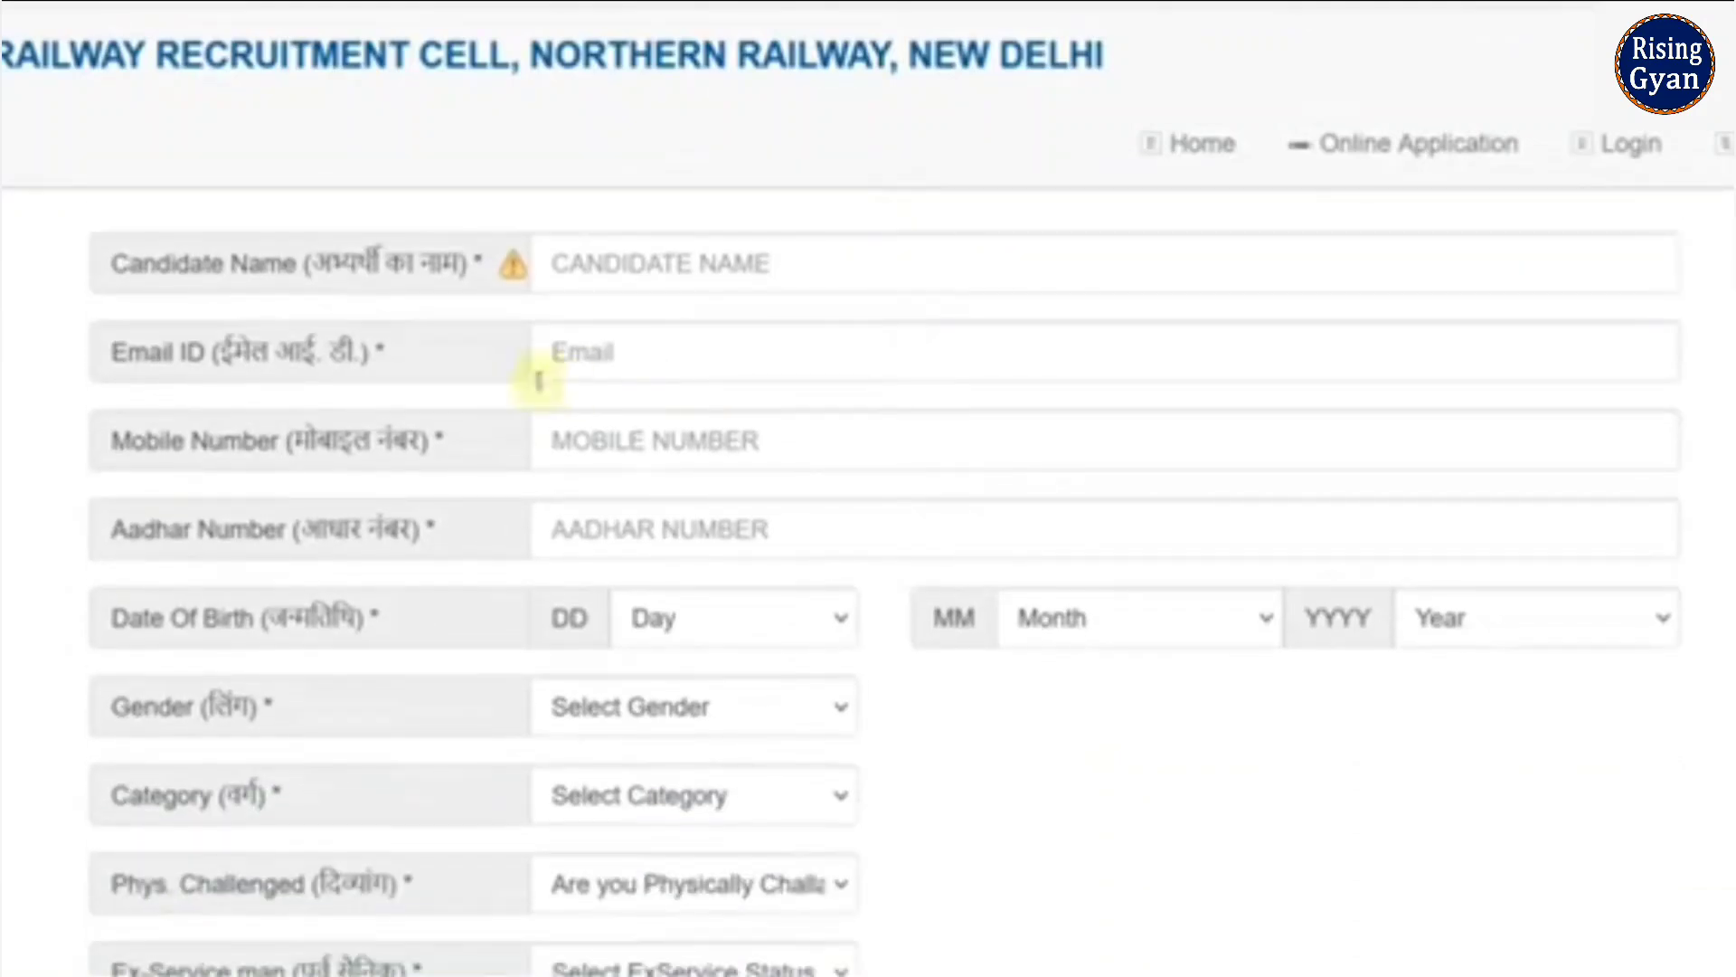
left_click(615, 258)
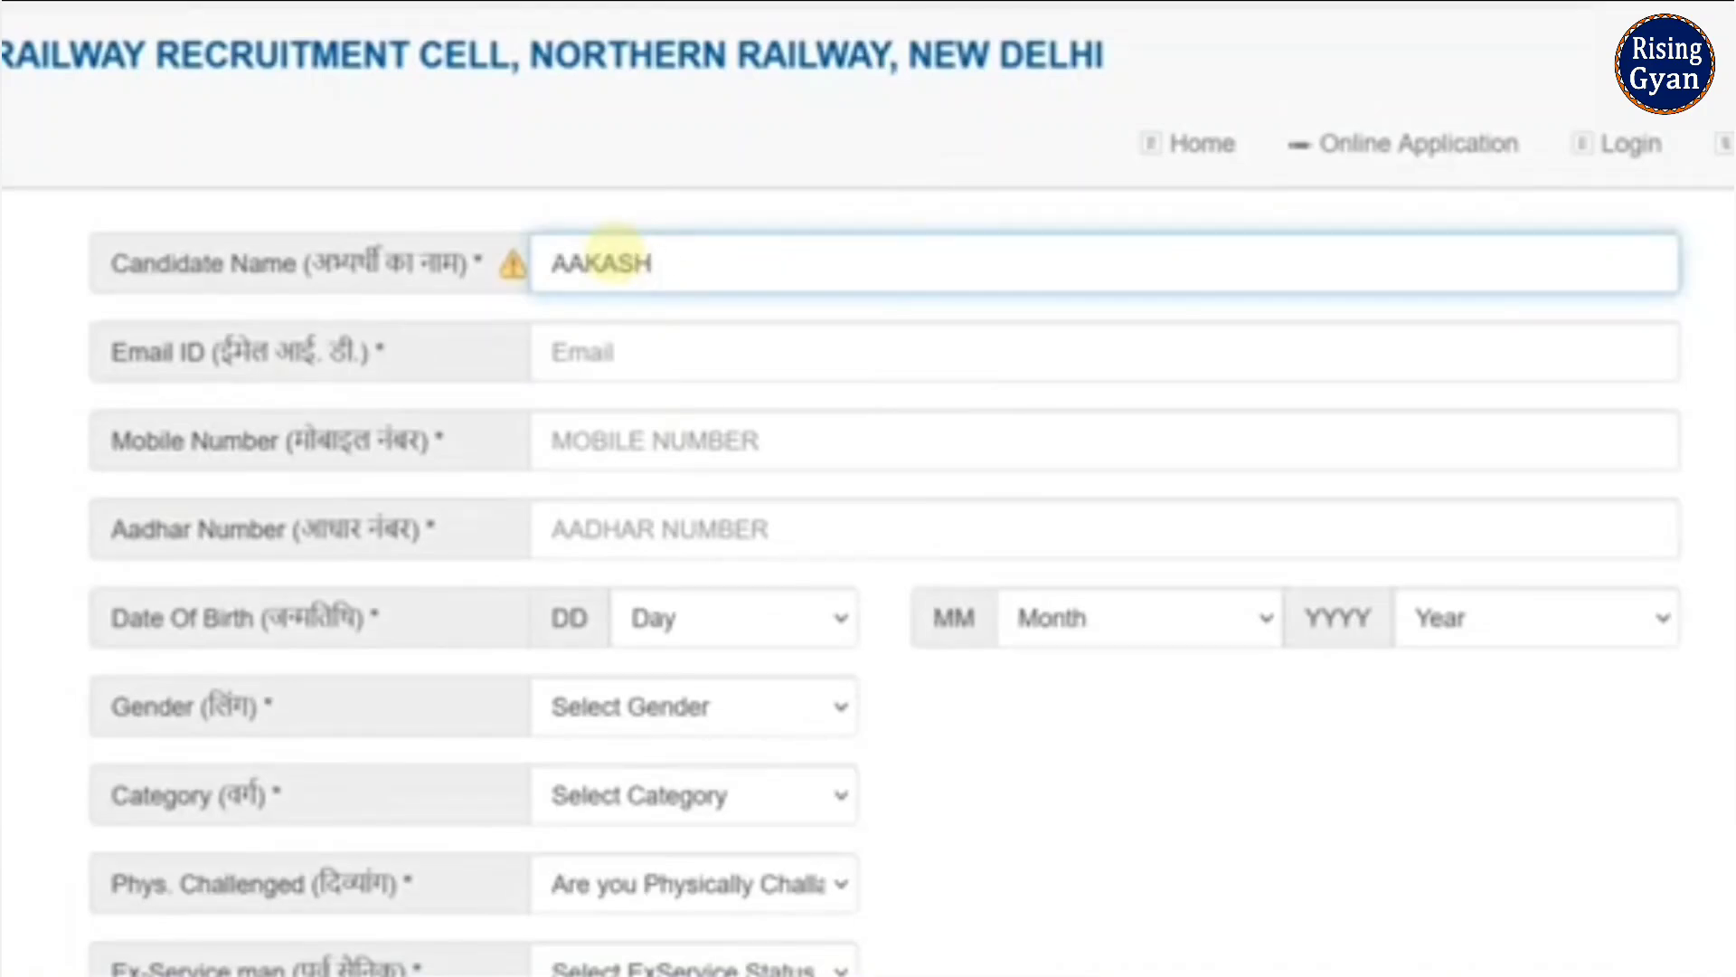
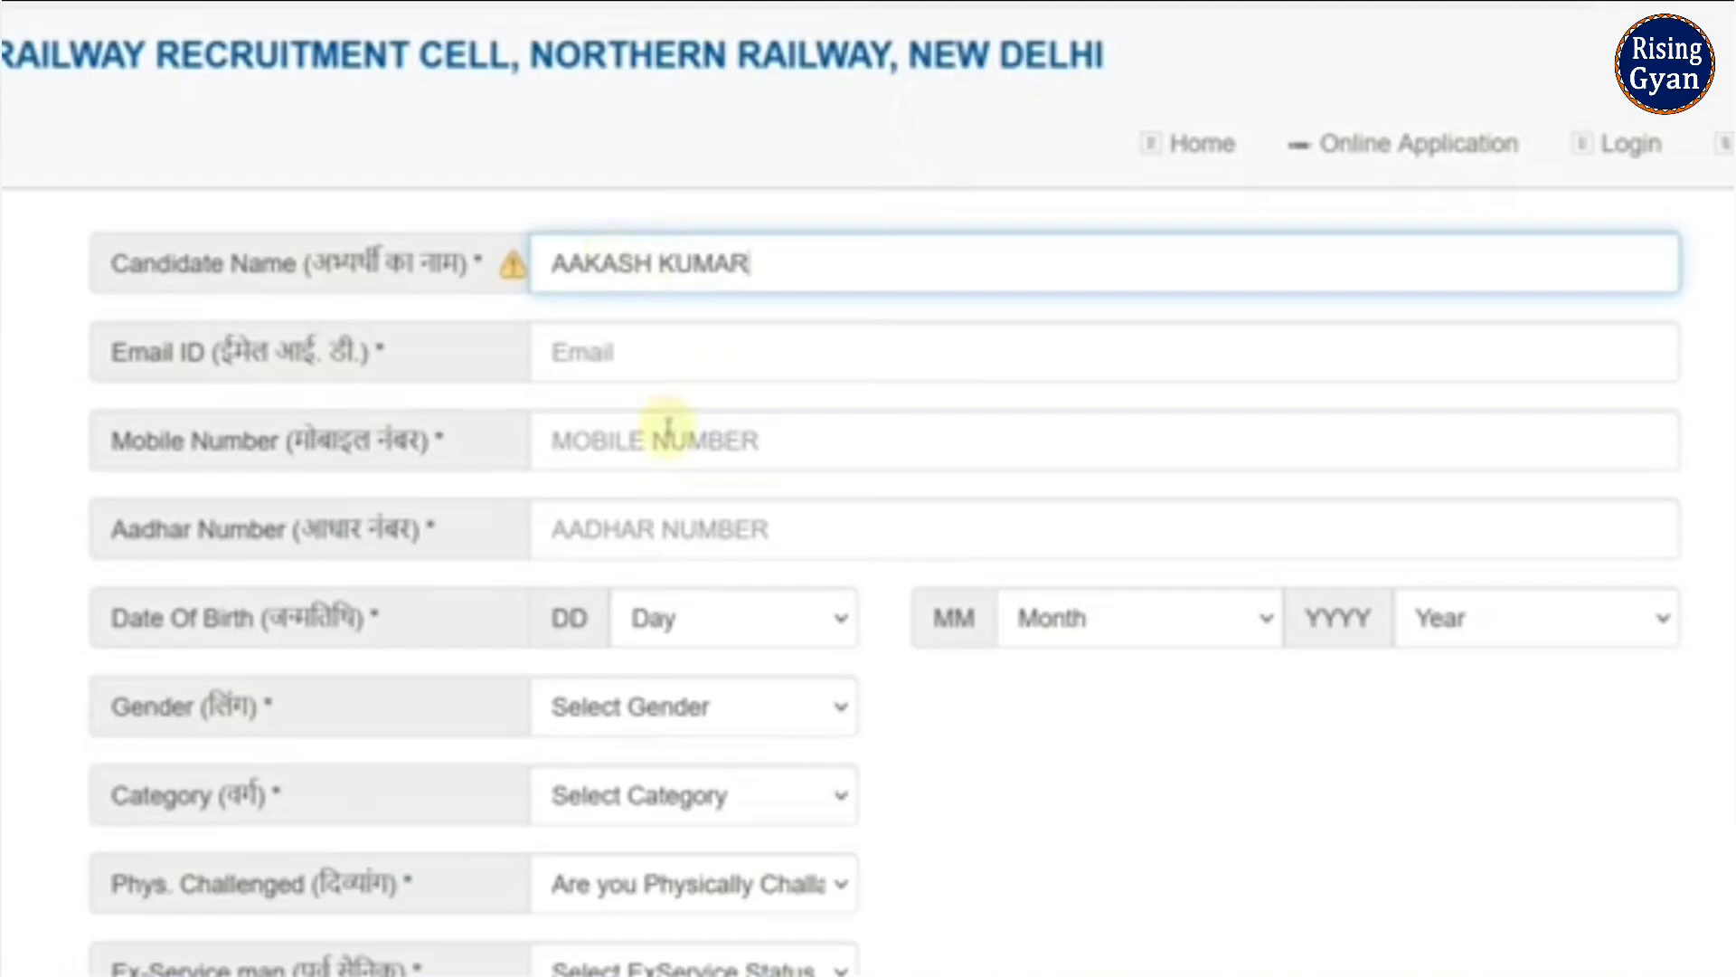
scroll(667, 425, "down", 3)
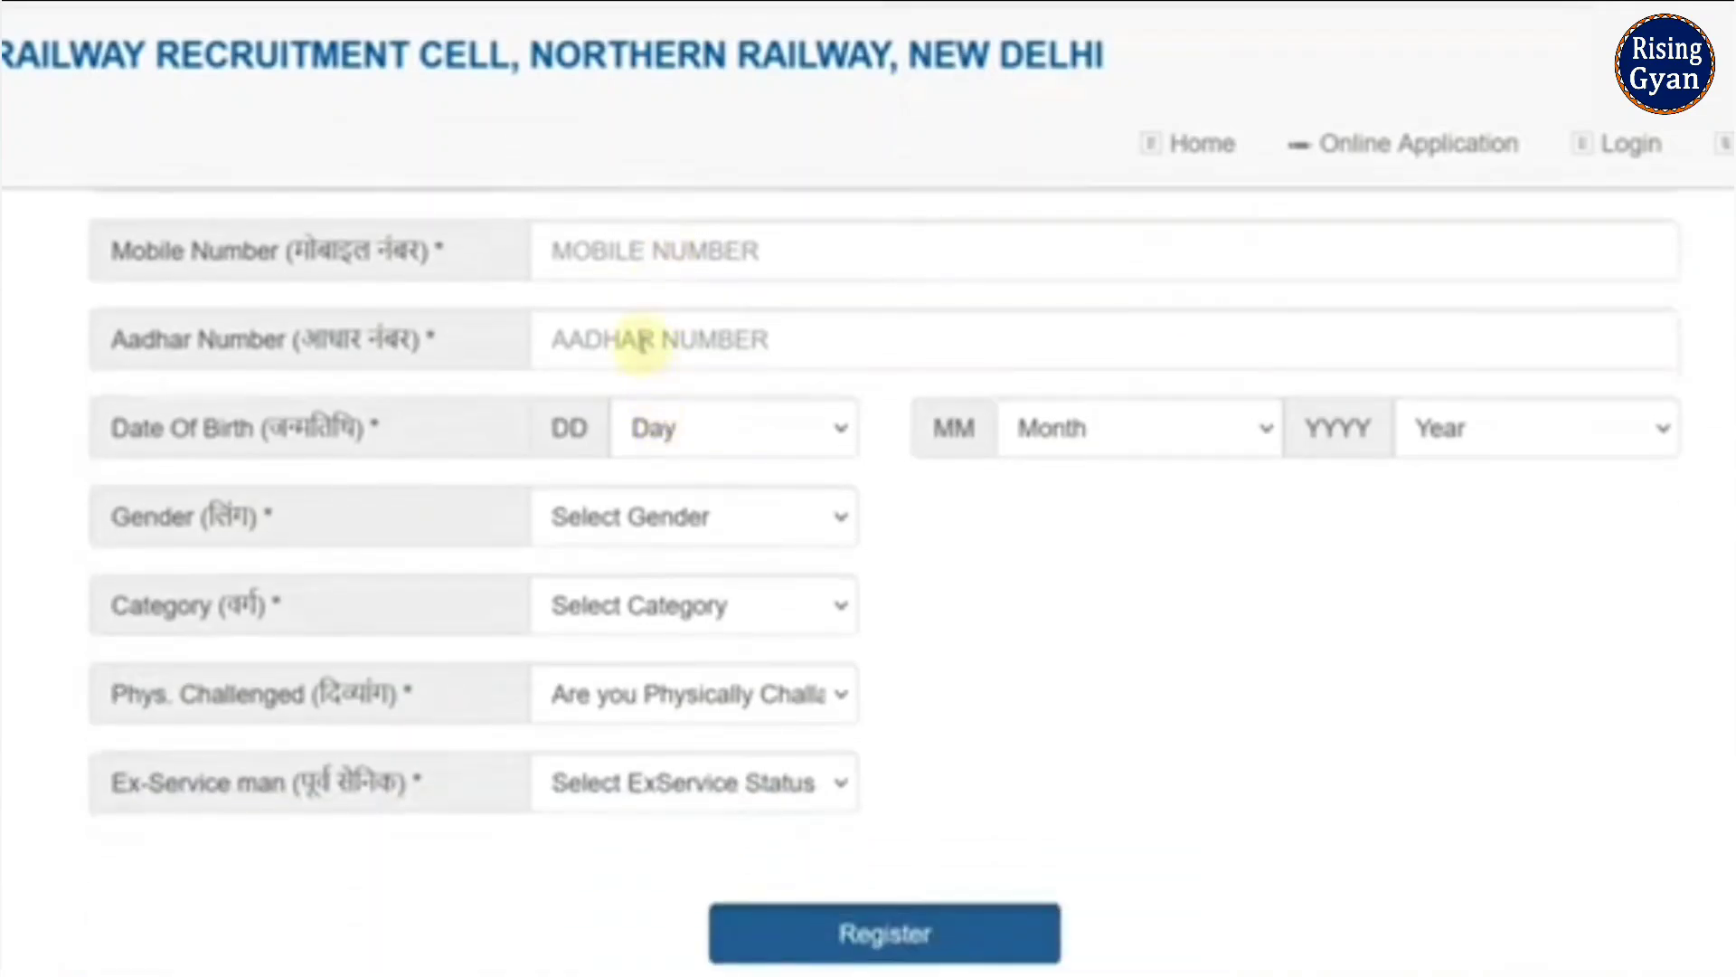
left_click(724, 427)
left_click(695, 713)
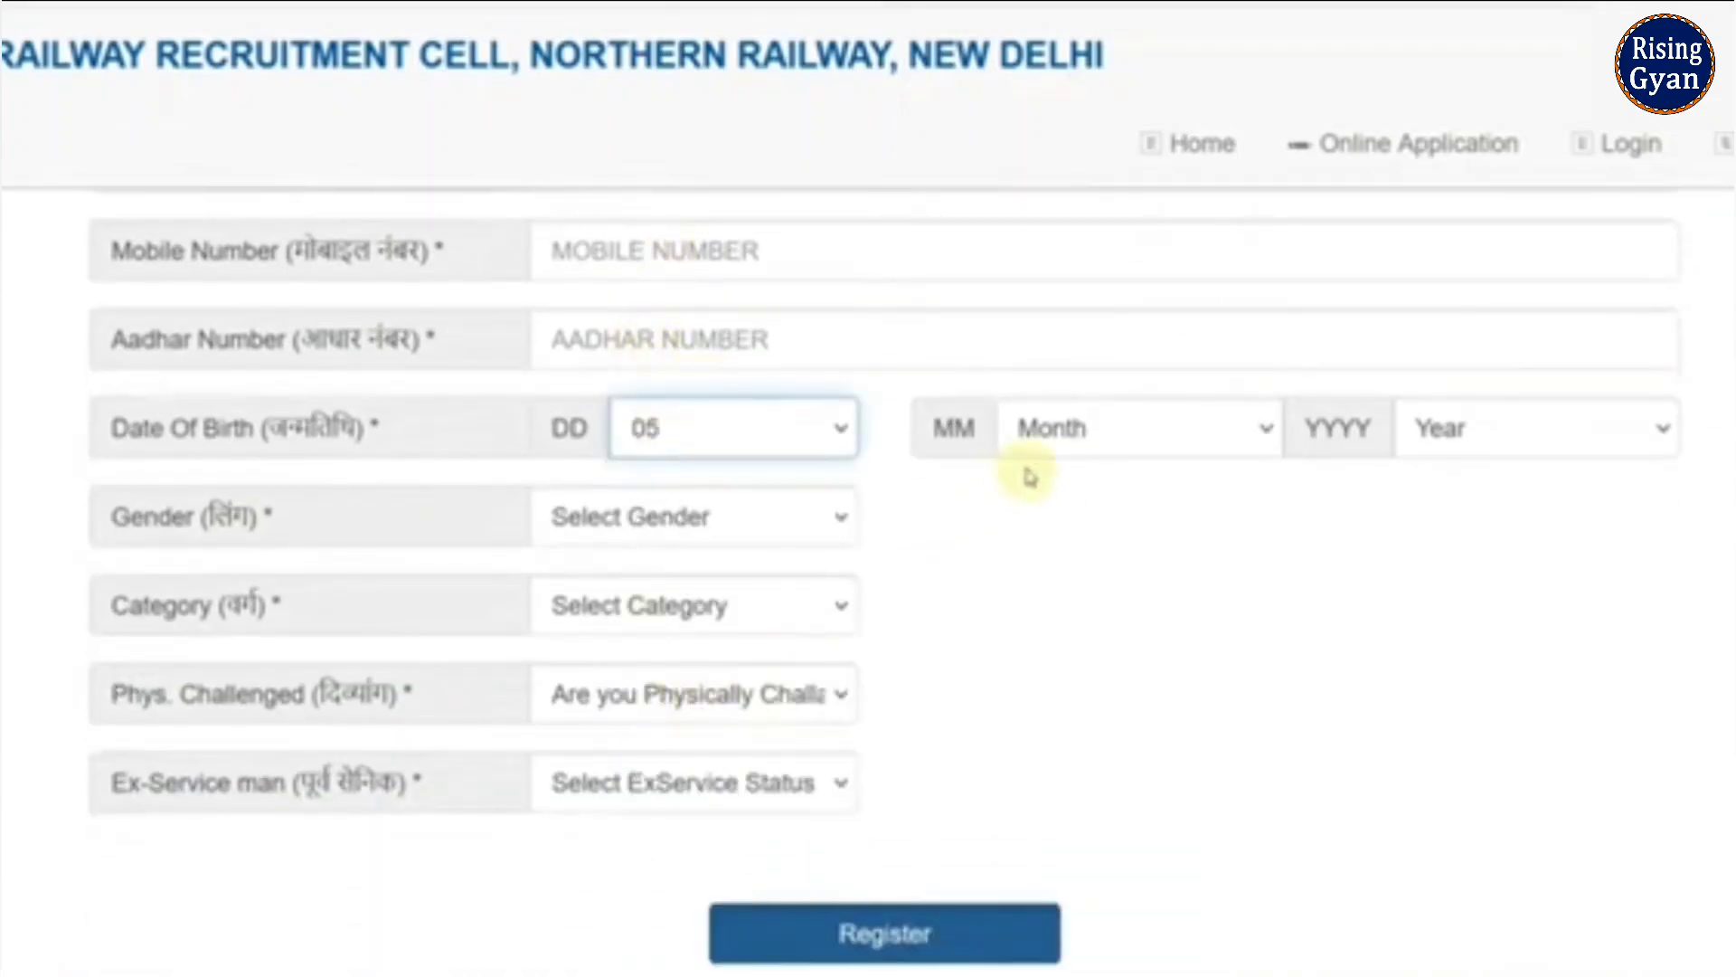
left_click(1039, 452)
left_click(1073, 812)
left_click(1488, 457)
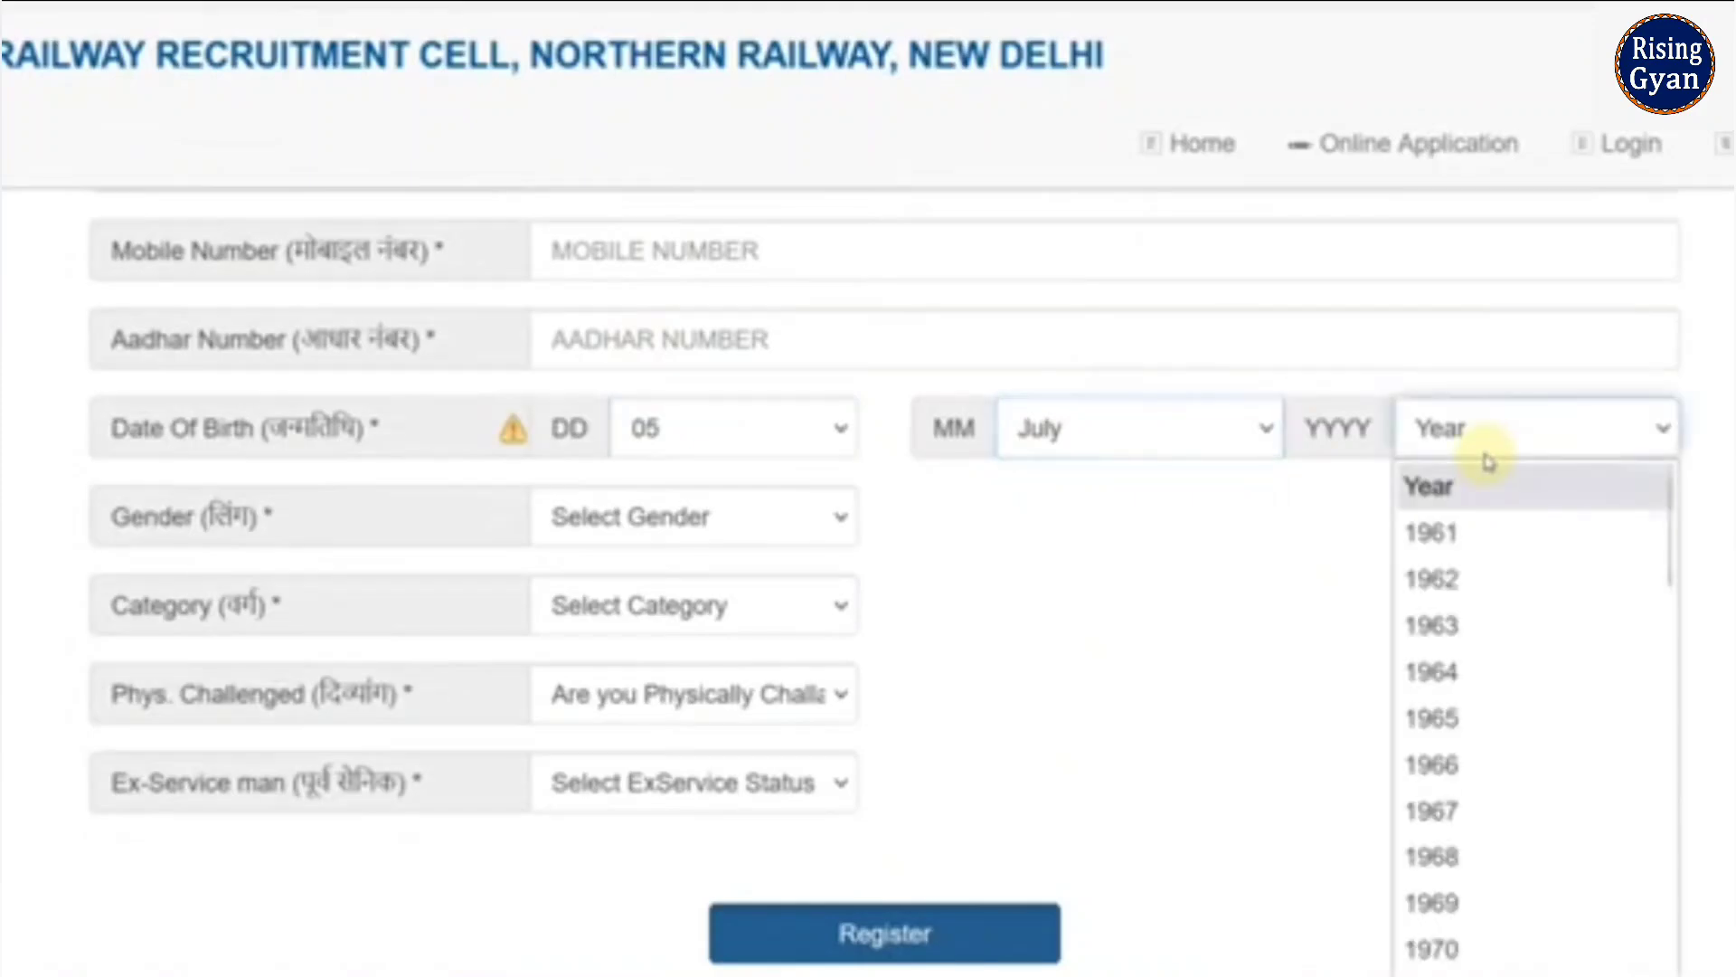
scroll(1538, 721, "down", 10)
left_click(1511, 743)
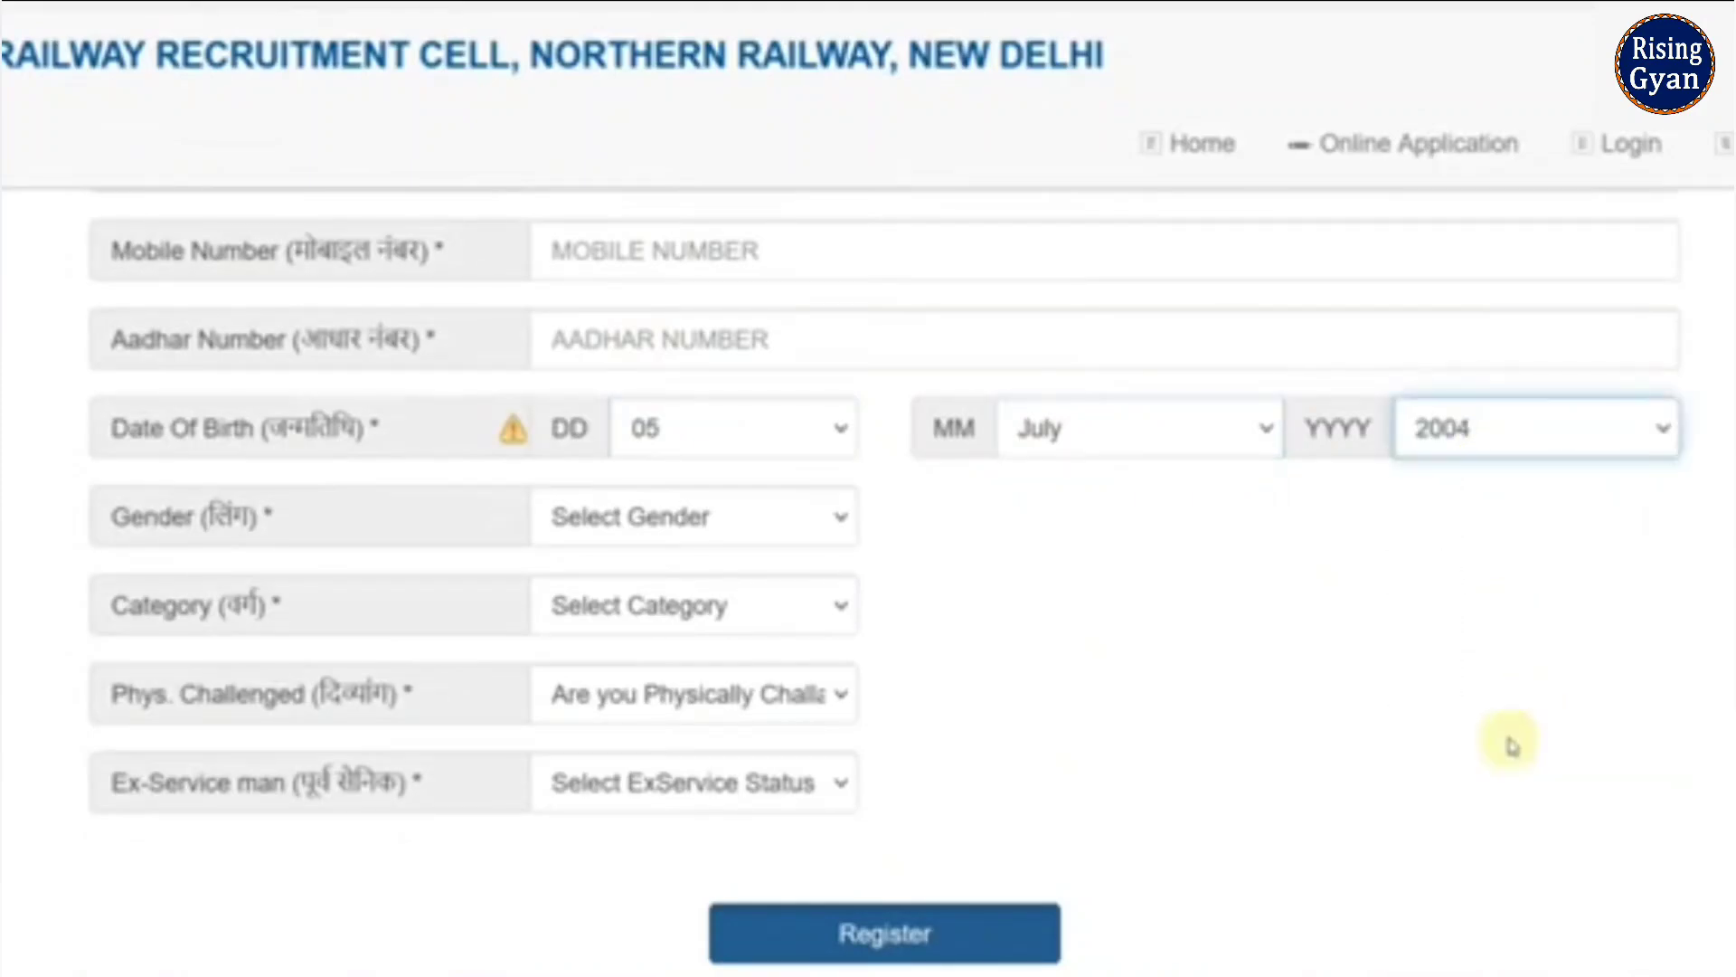
- Set gender to Male and category to SC
left_click(672, 531)
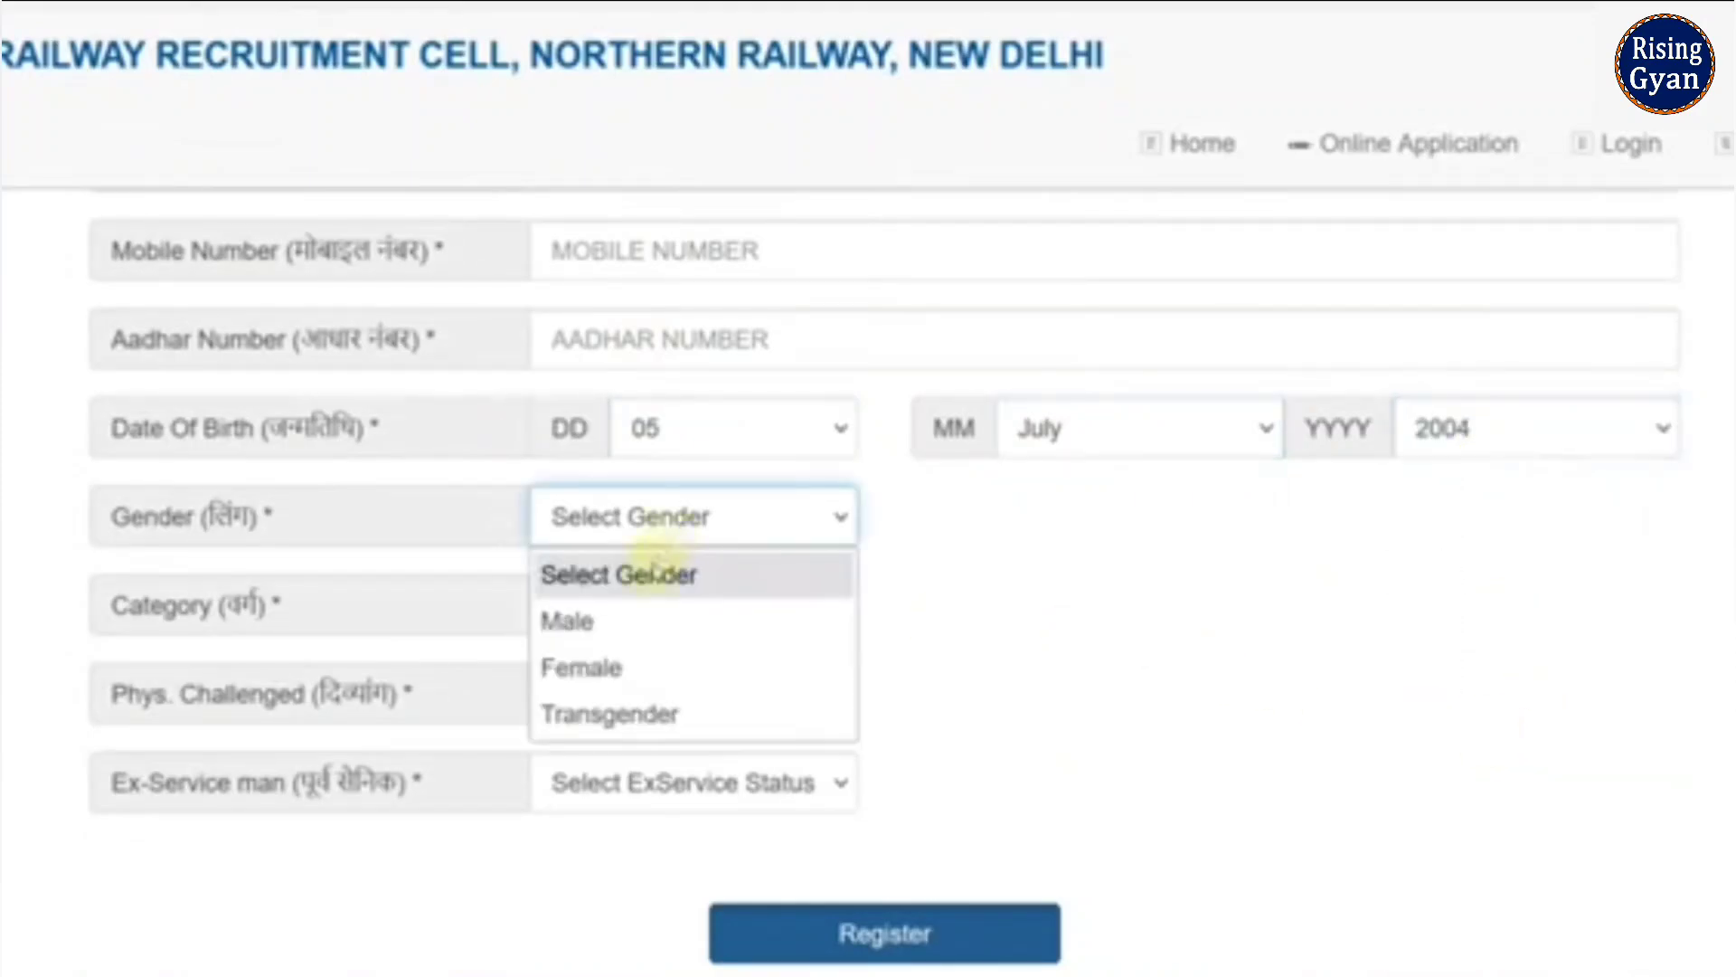
left_click(658, 623)
left_click(646, 605)
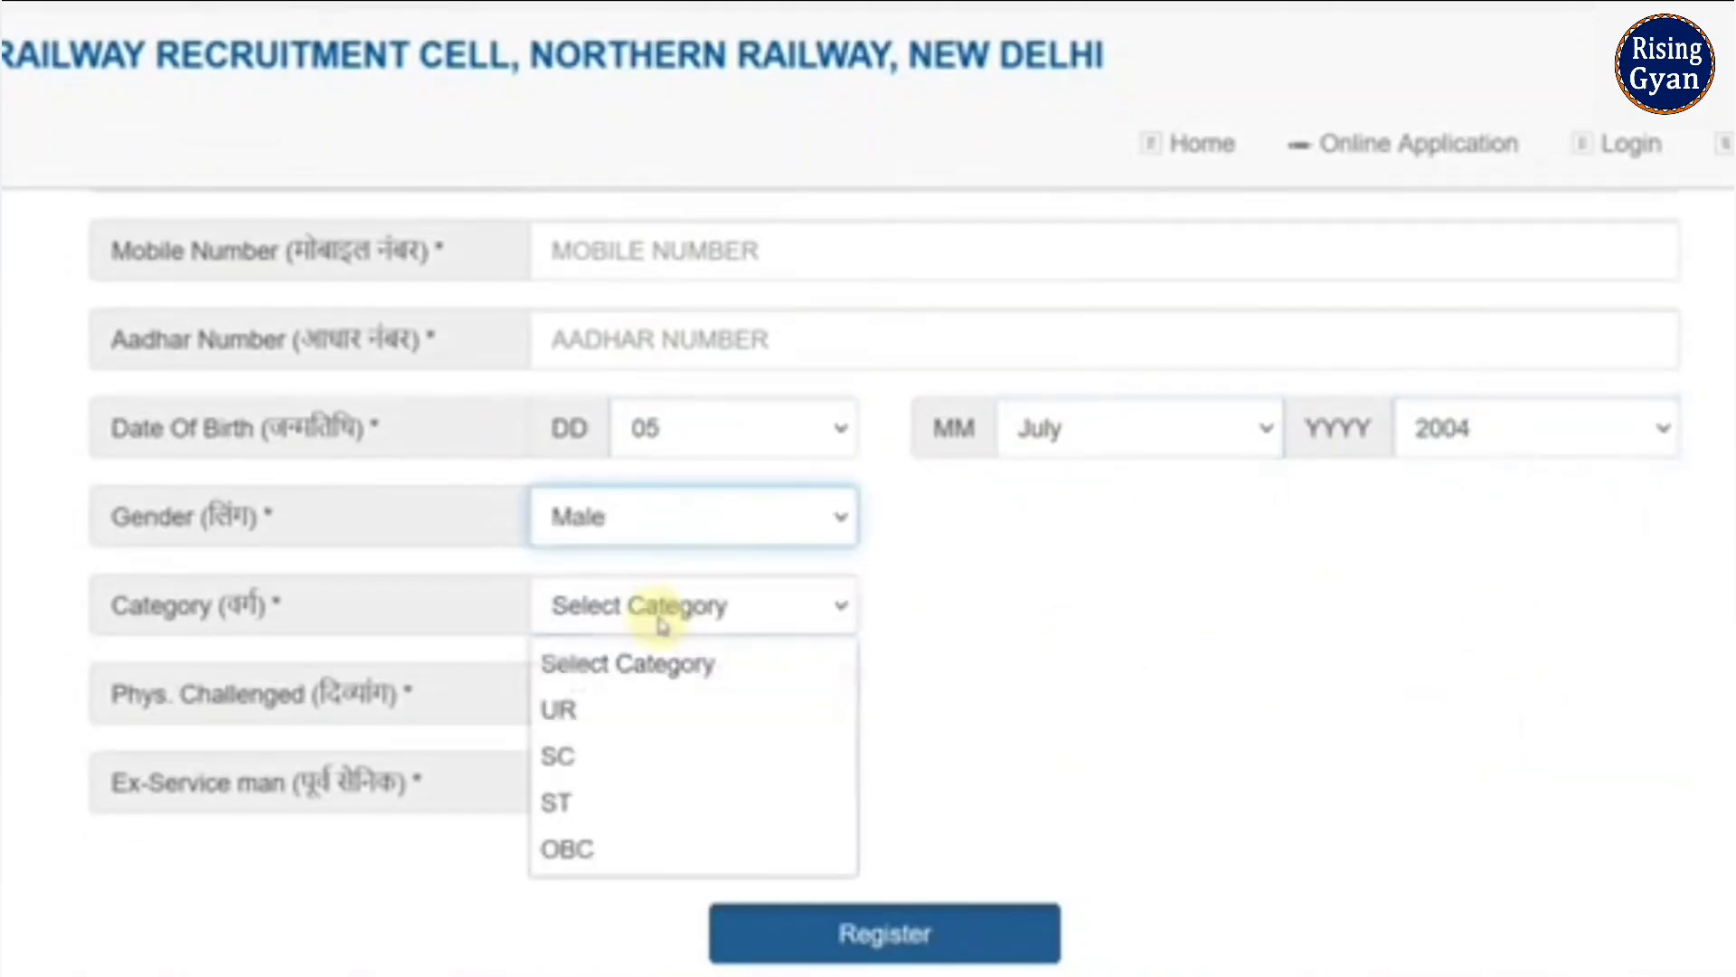
left_click(645, 712)
left_click(678, 602)
left_click(633, 756)
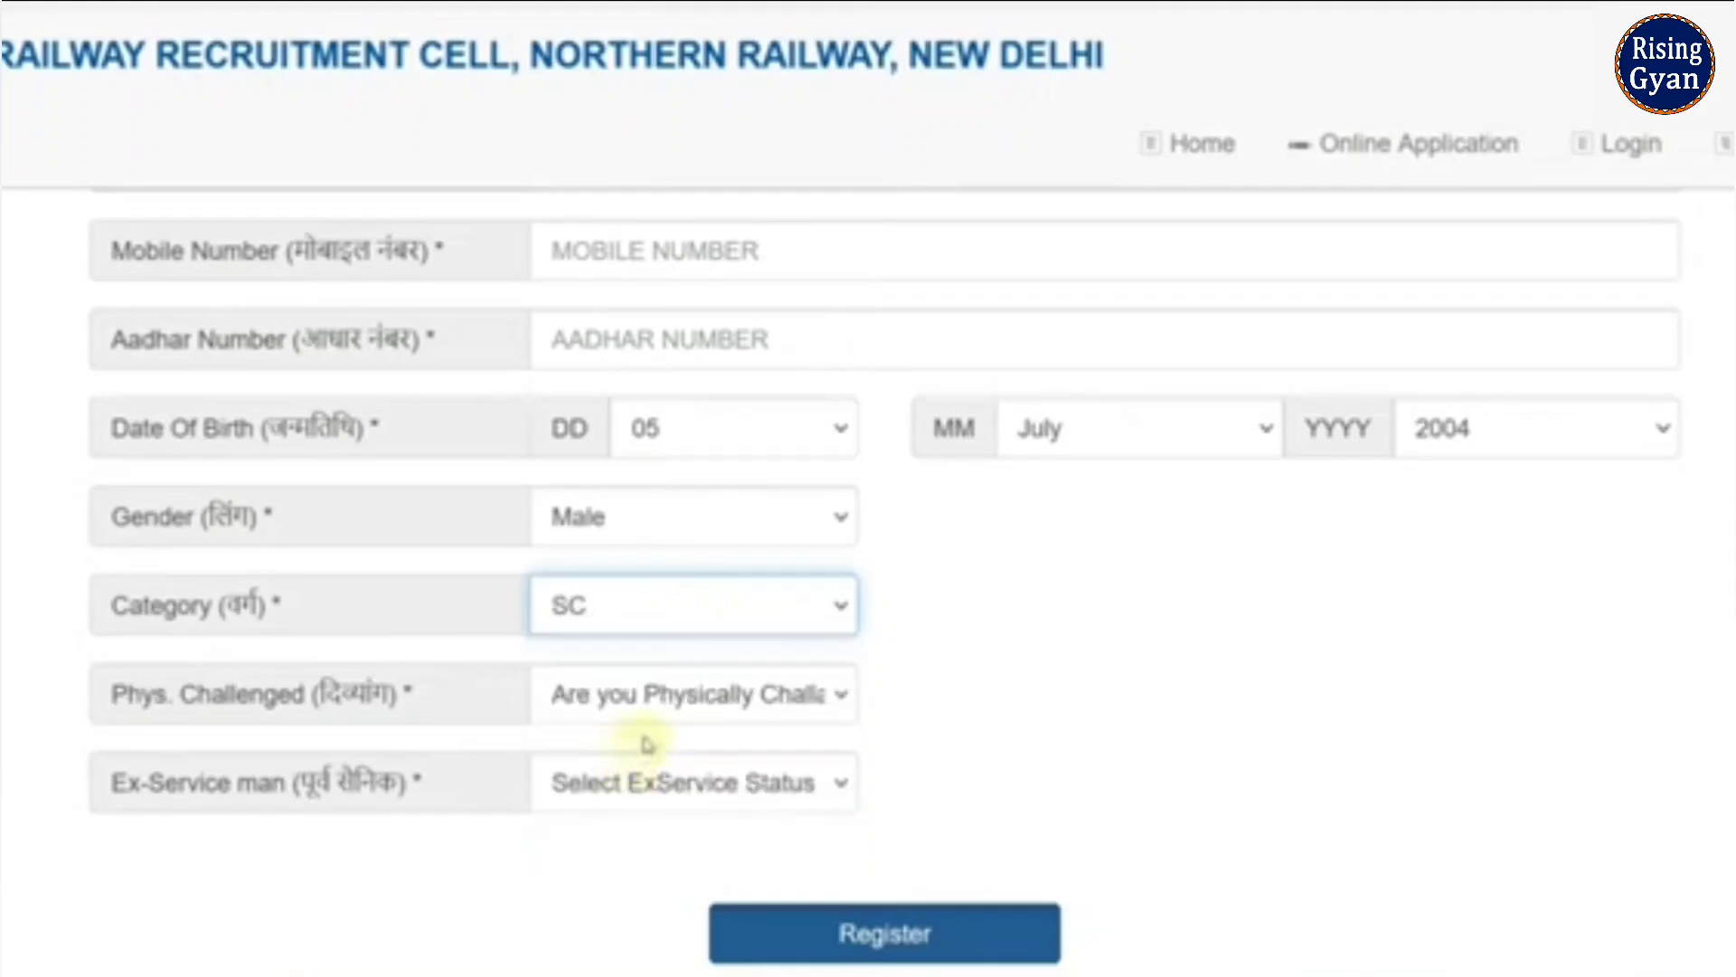
- Set physically challenged to NO and ex-serviceman status to NO
scroll(876, 669, "down", 2)
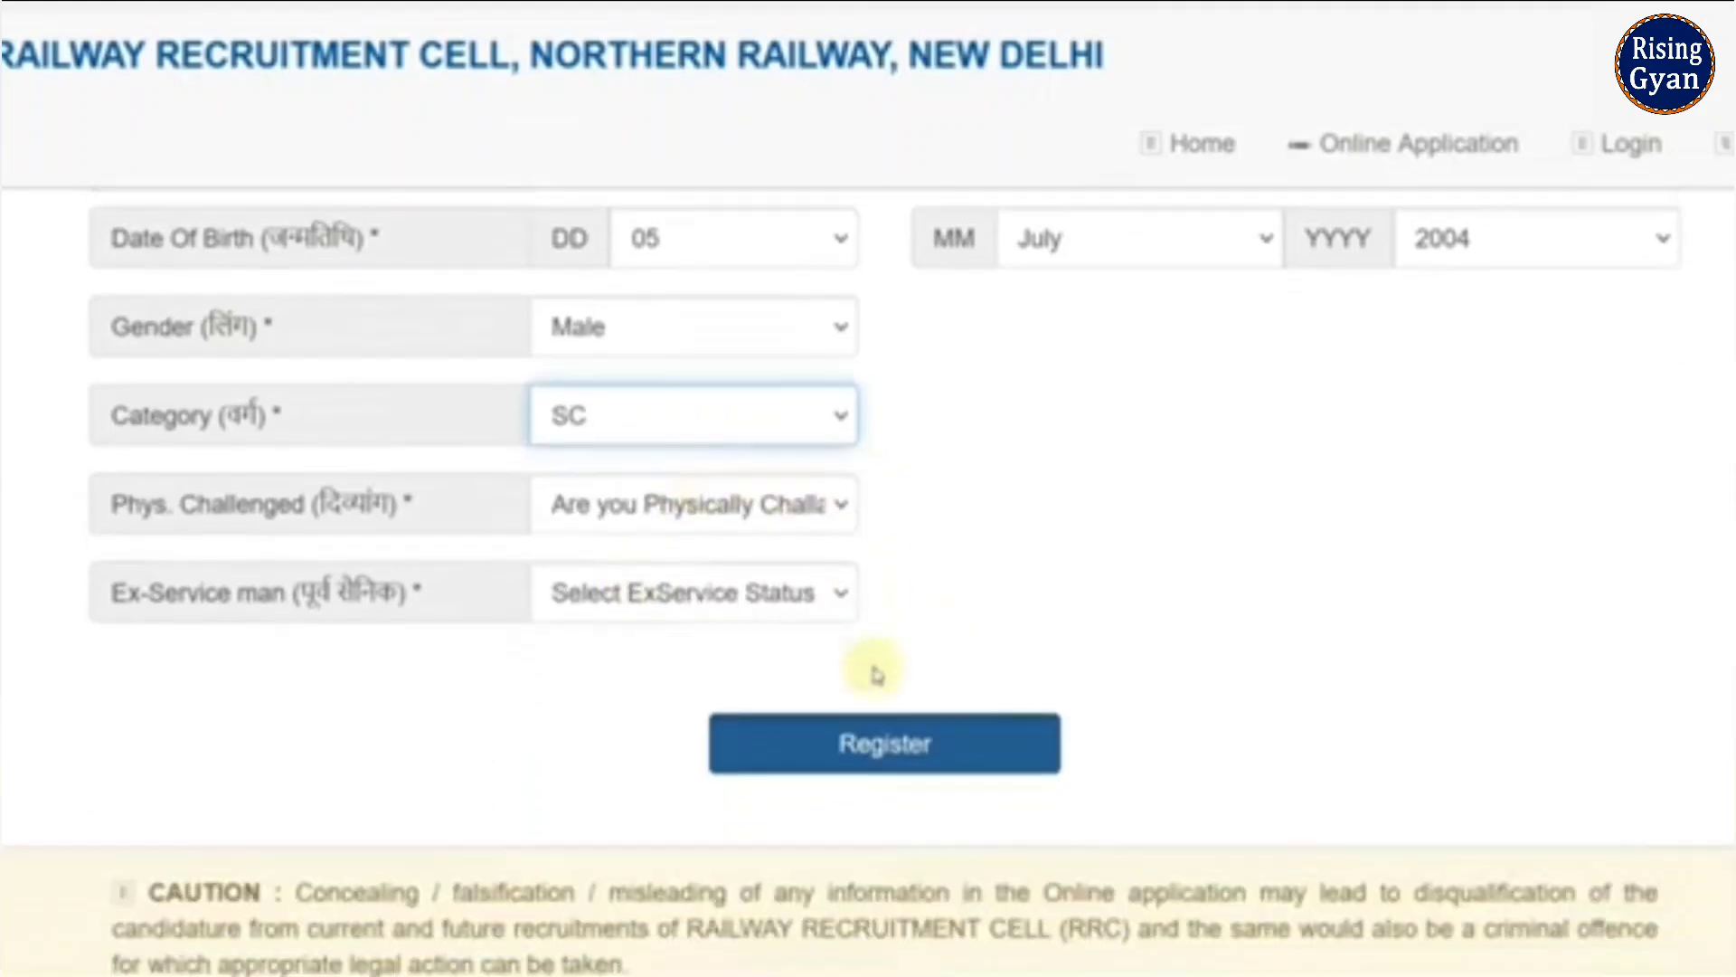
left_click(669, 511)
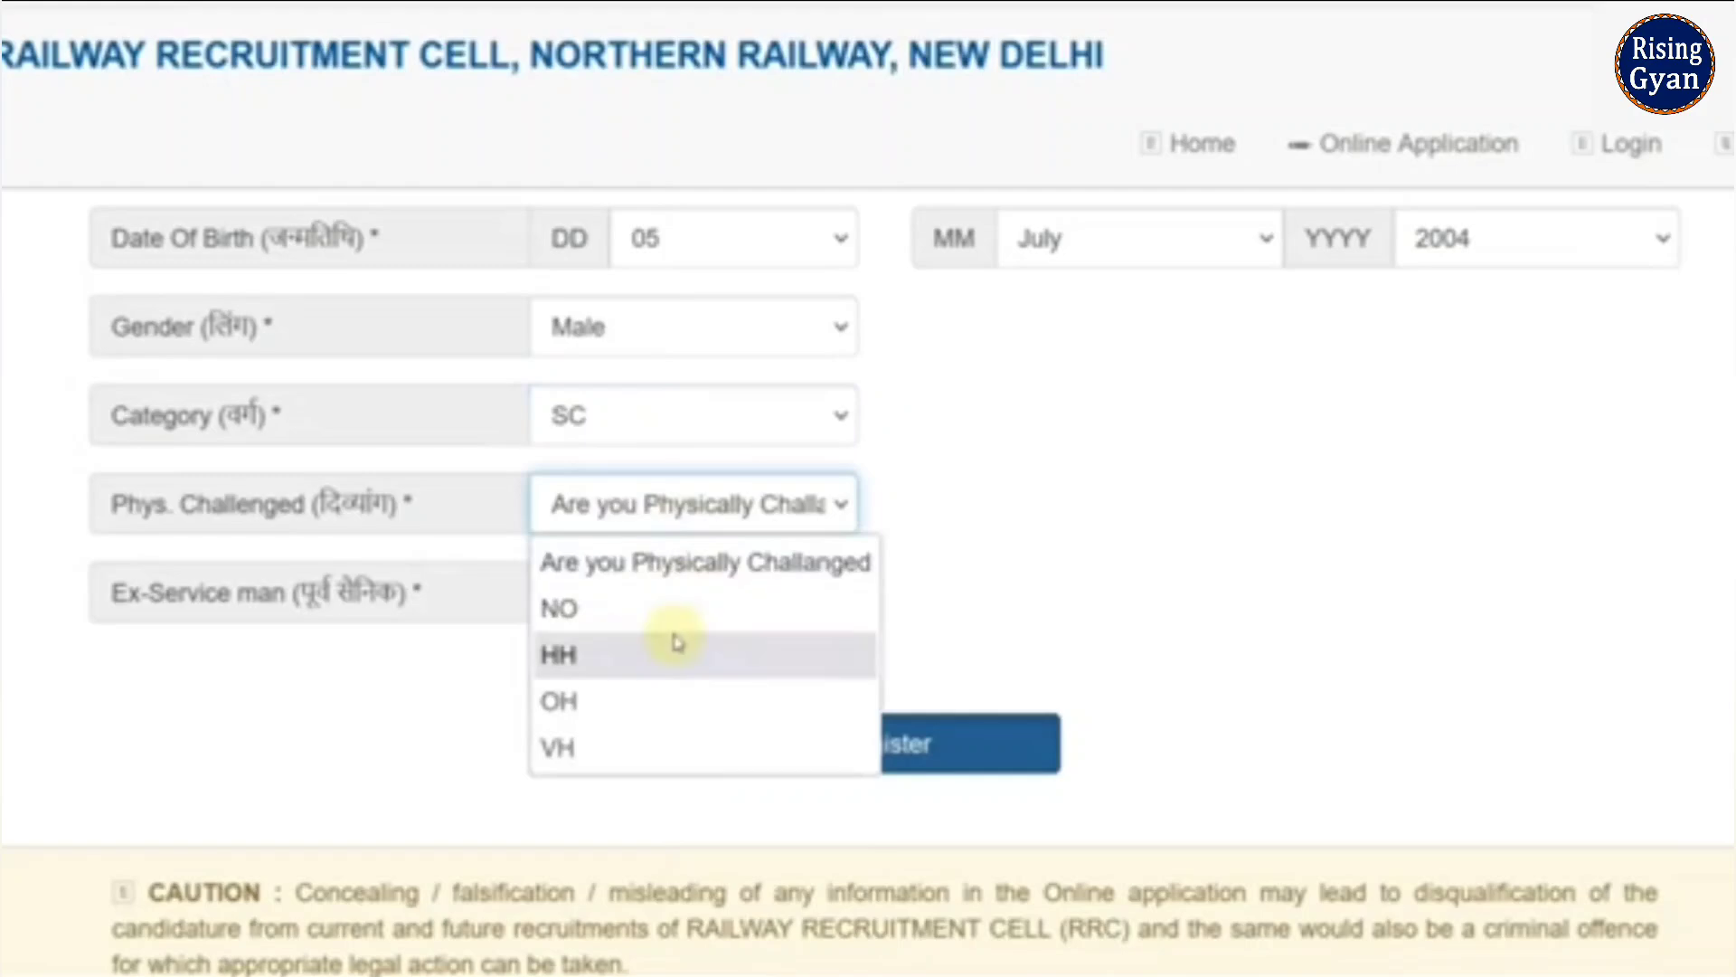
left_click(677, 644)
left_click(718, 505)
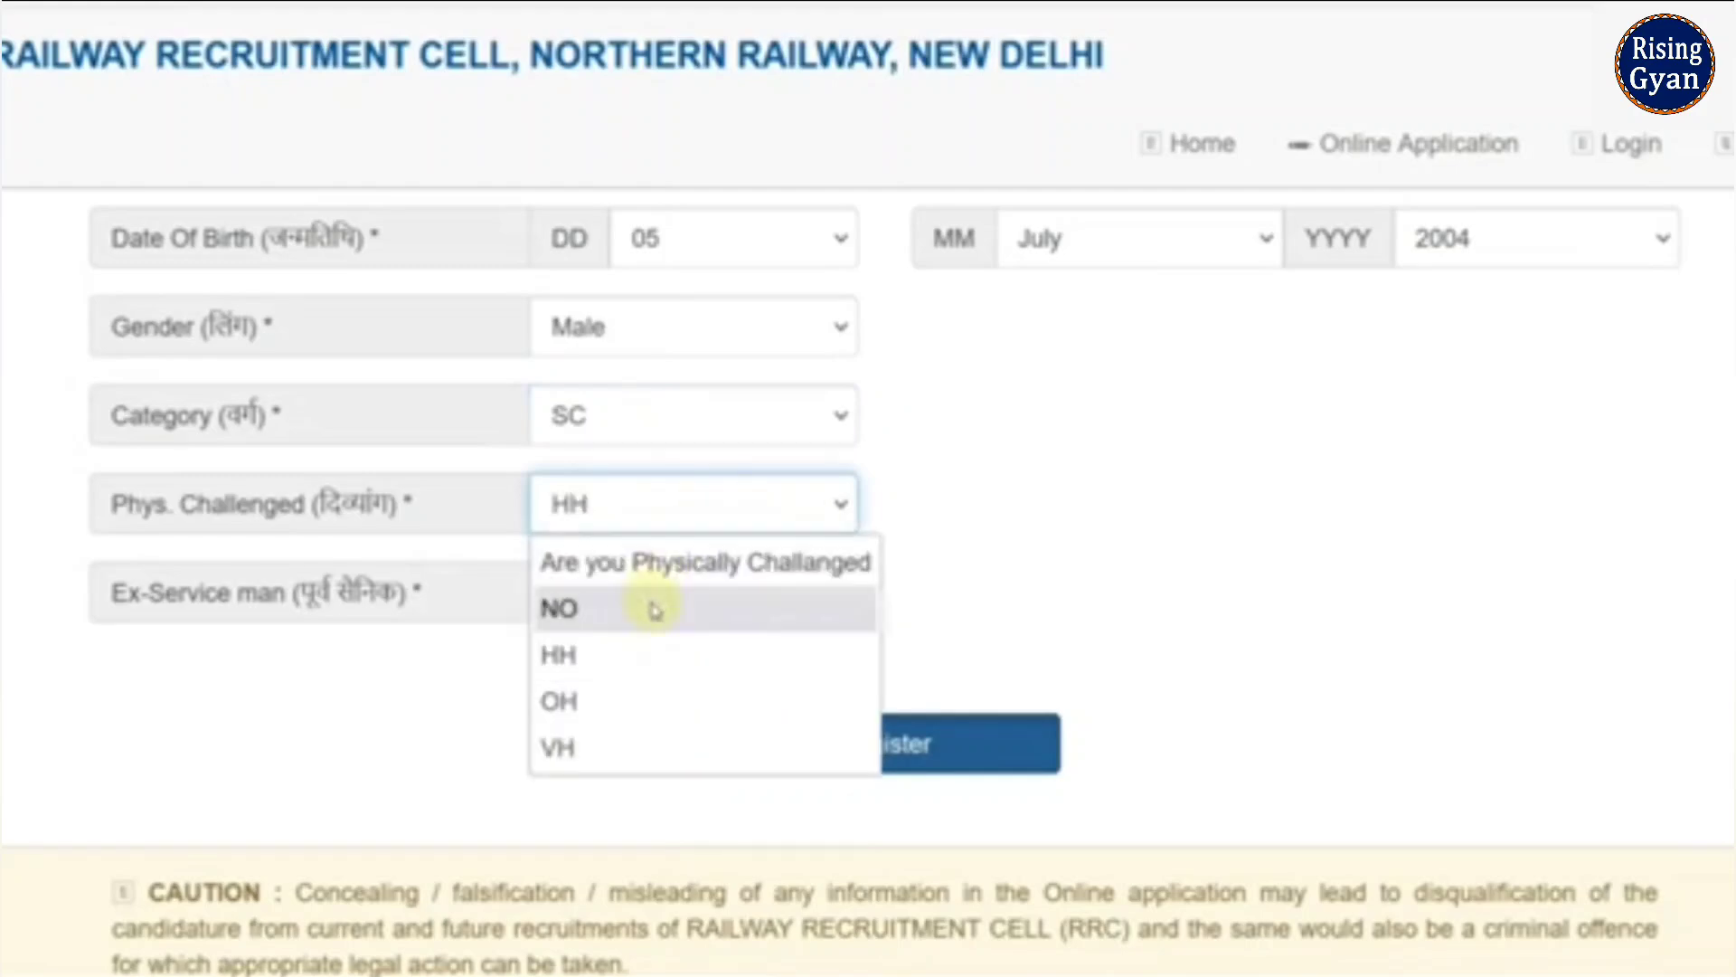
left_click(653, 611)
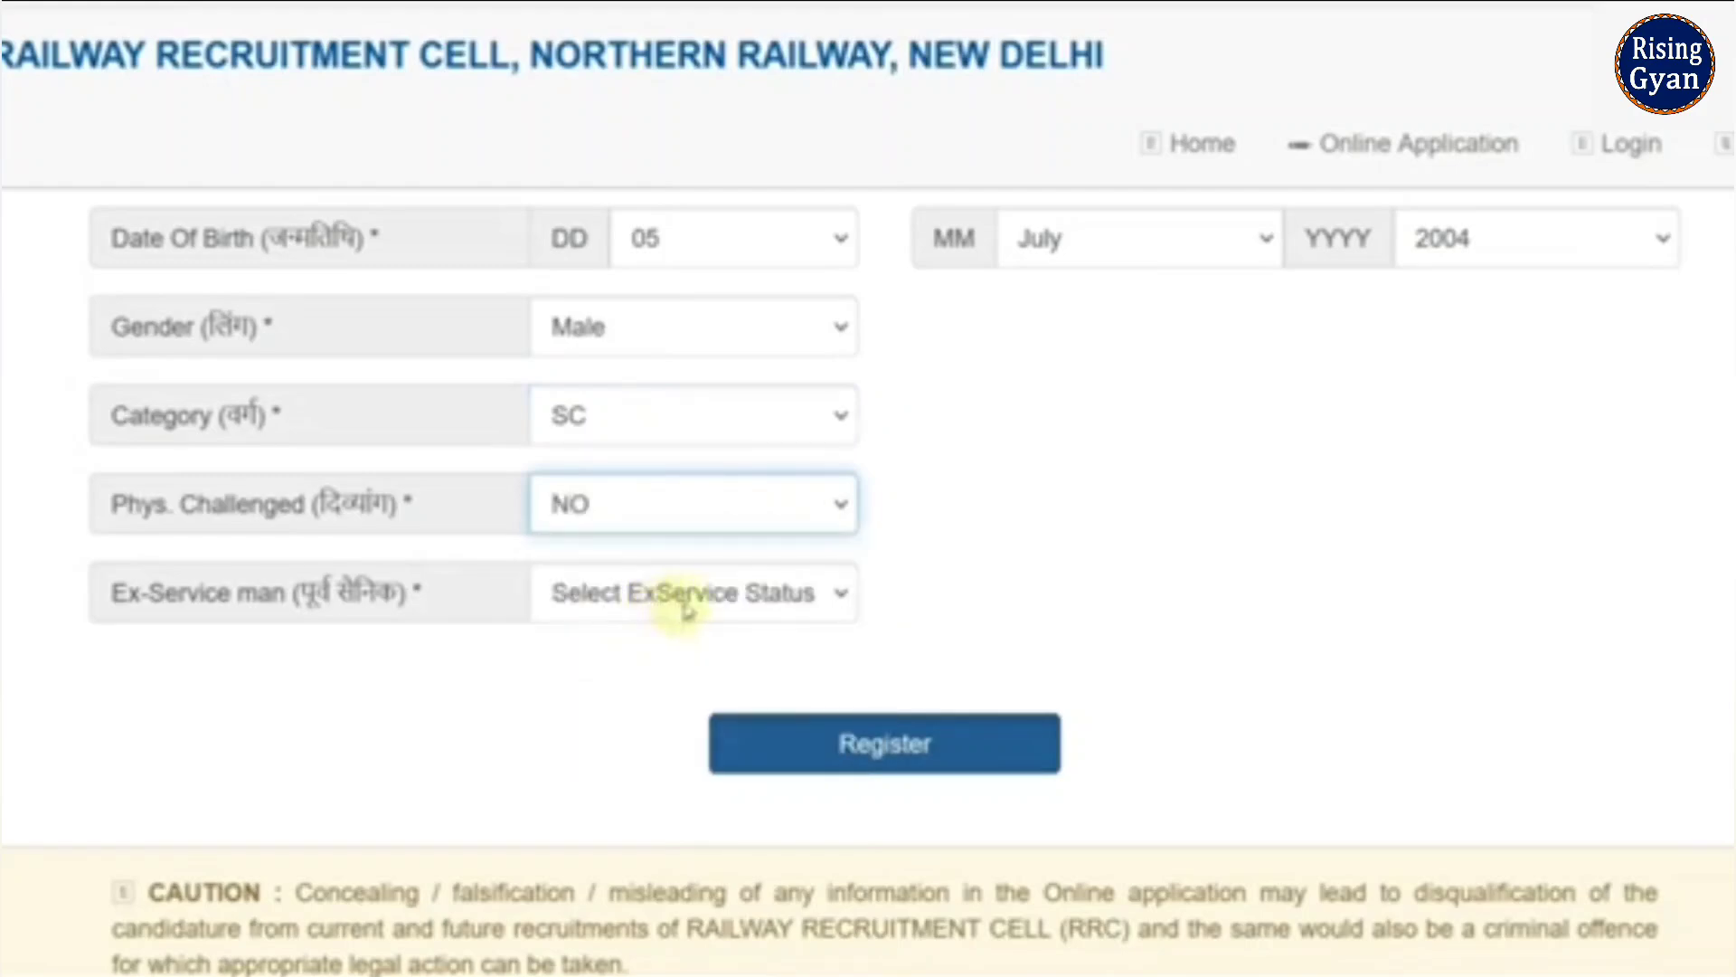
left_click(686, 606)
left_click(649, 743)
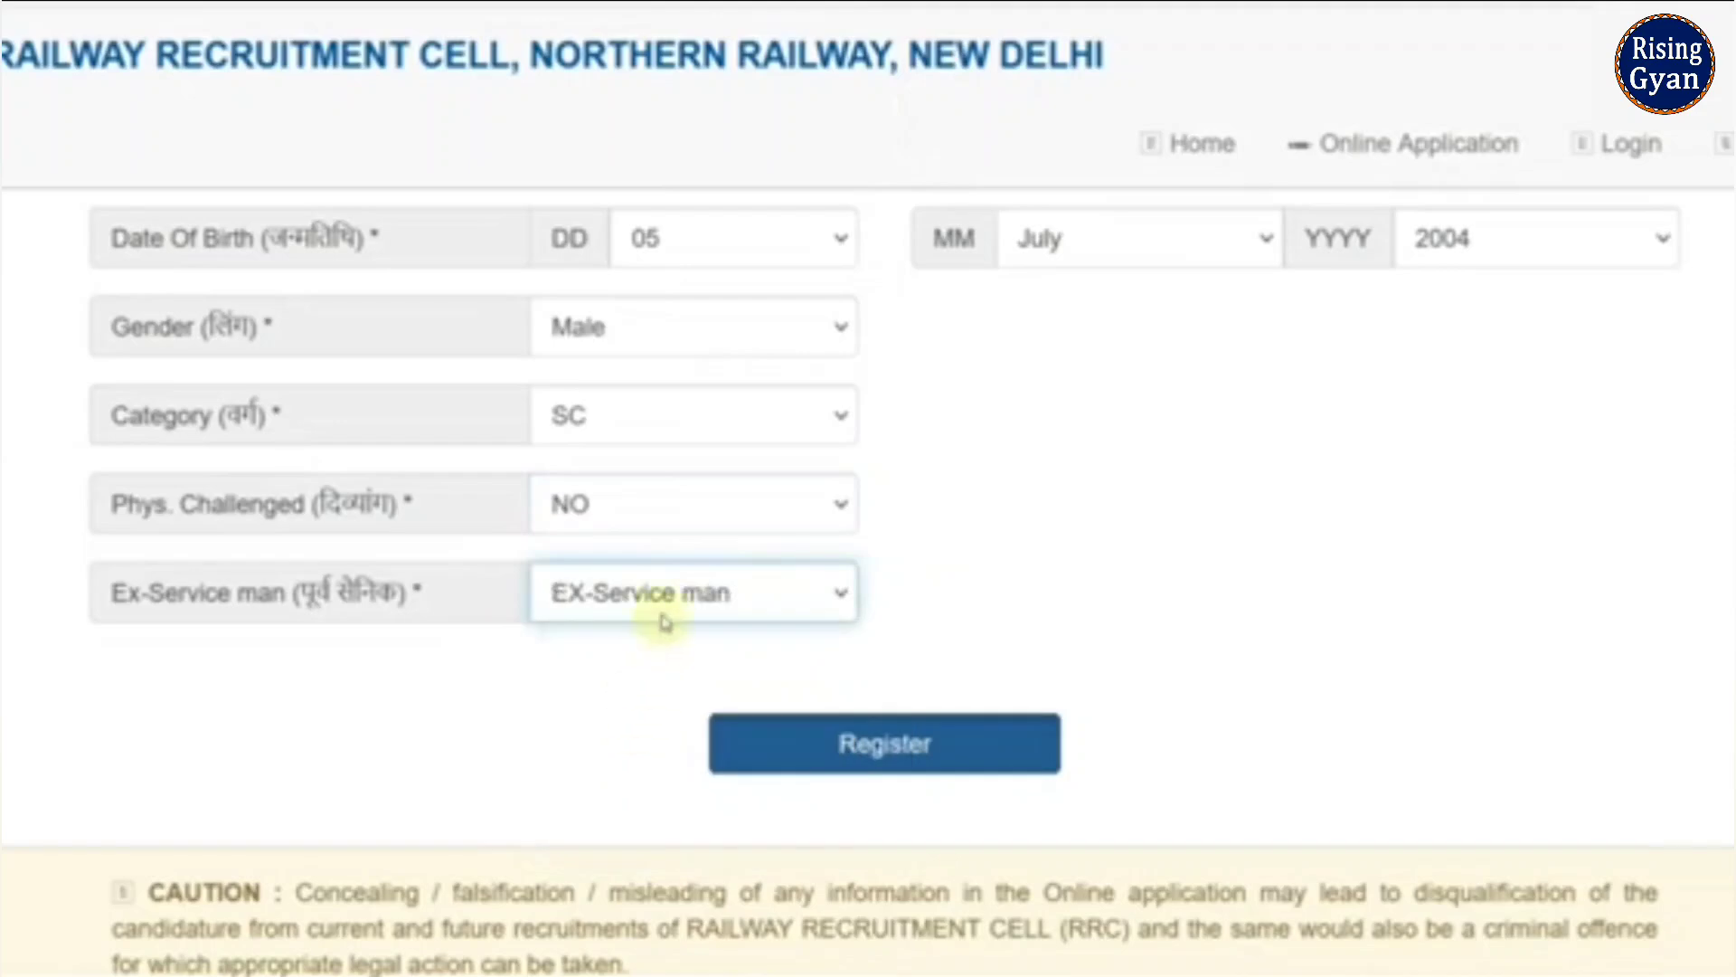
left_click(664, 622)
left_click(639, 790)
left_click(624, 616)
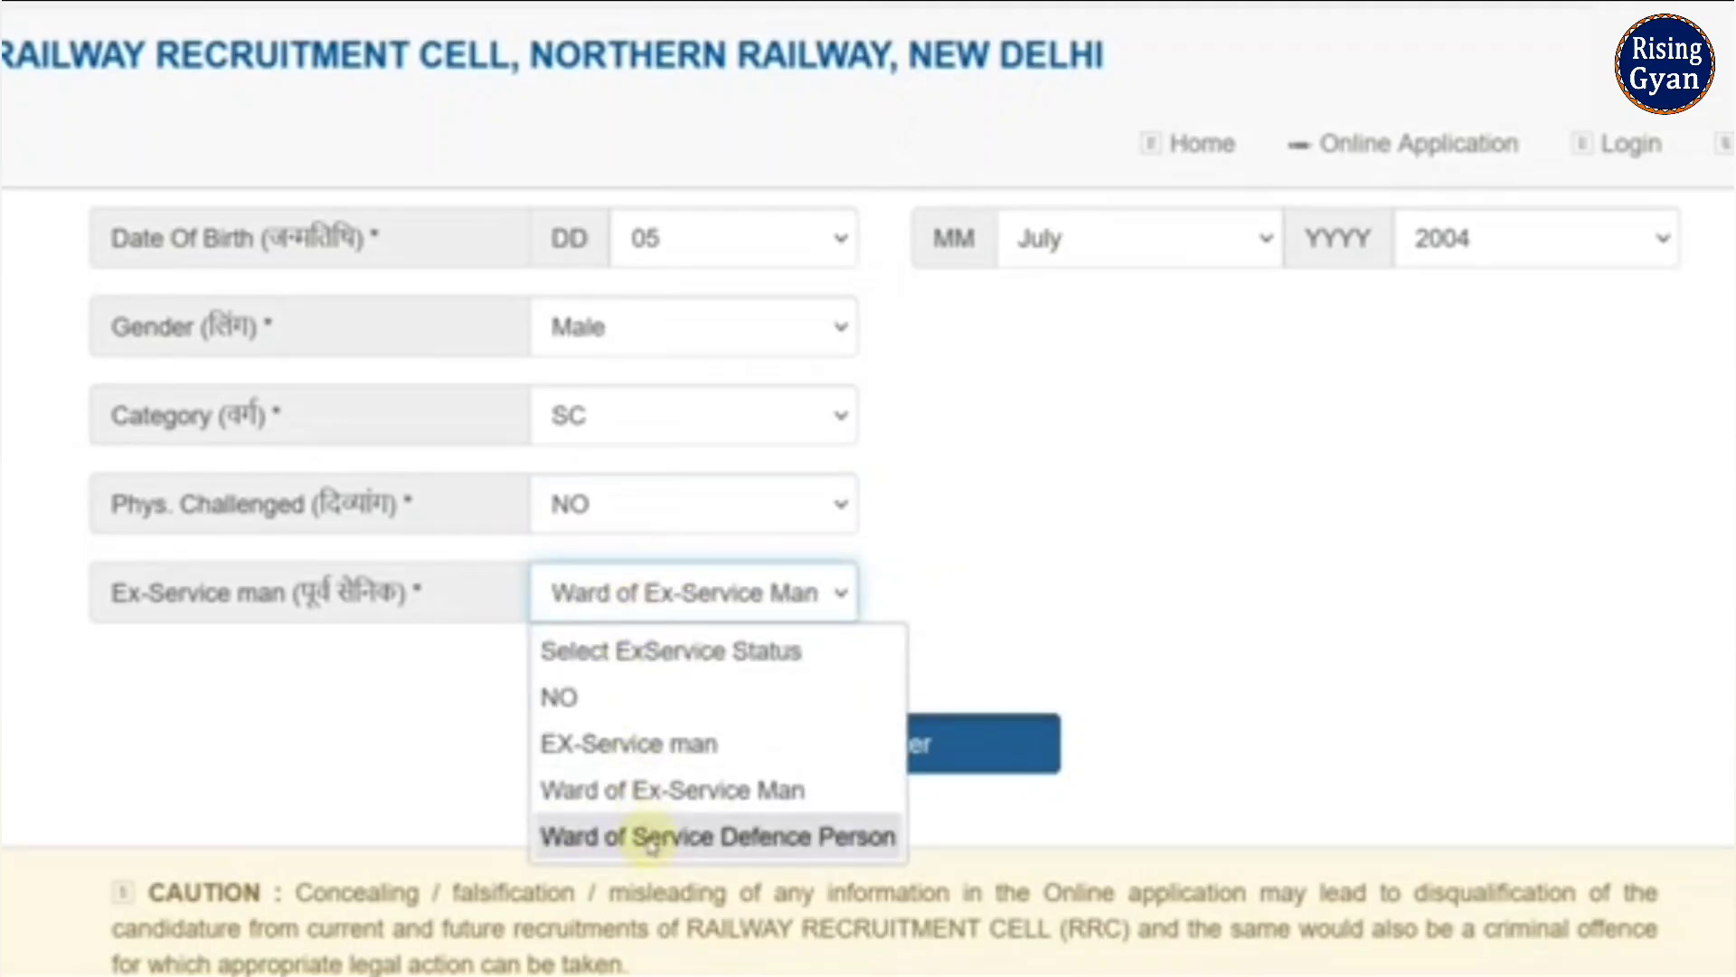
left_click(601, 699)
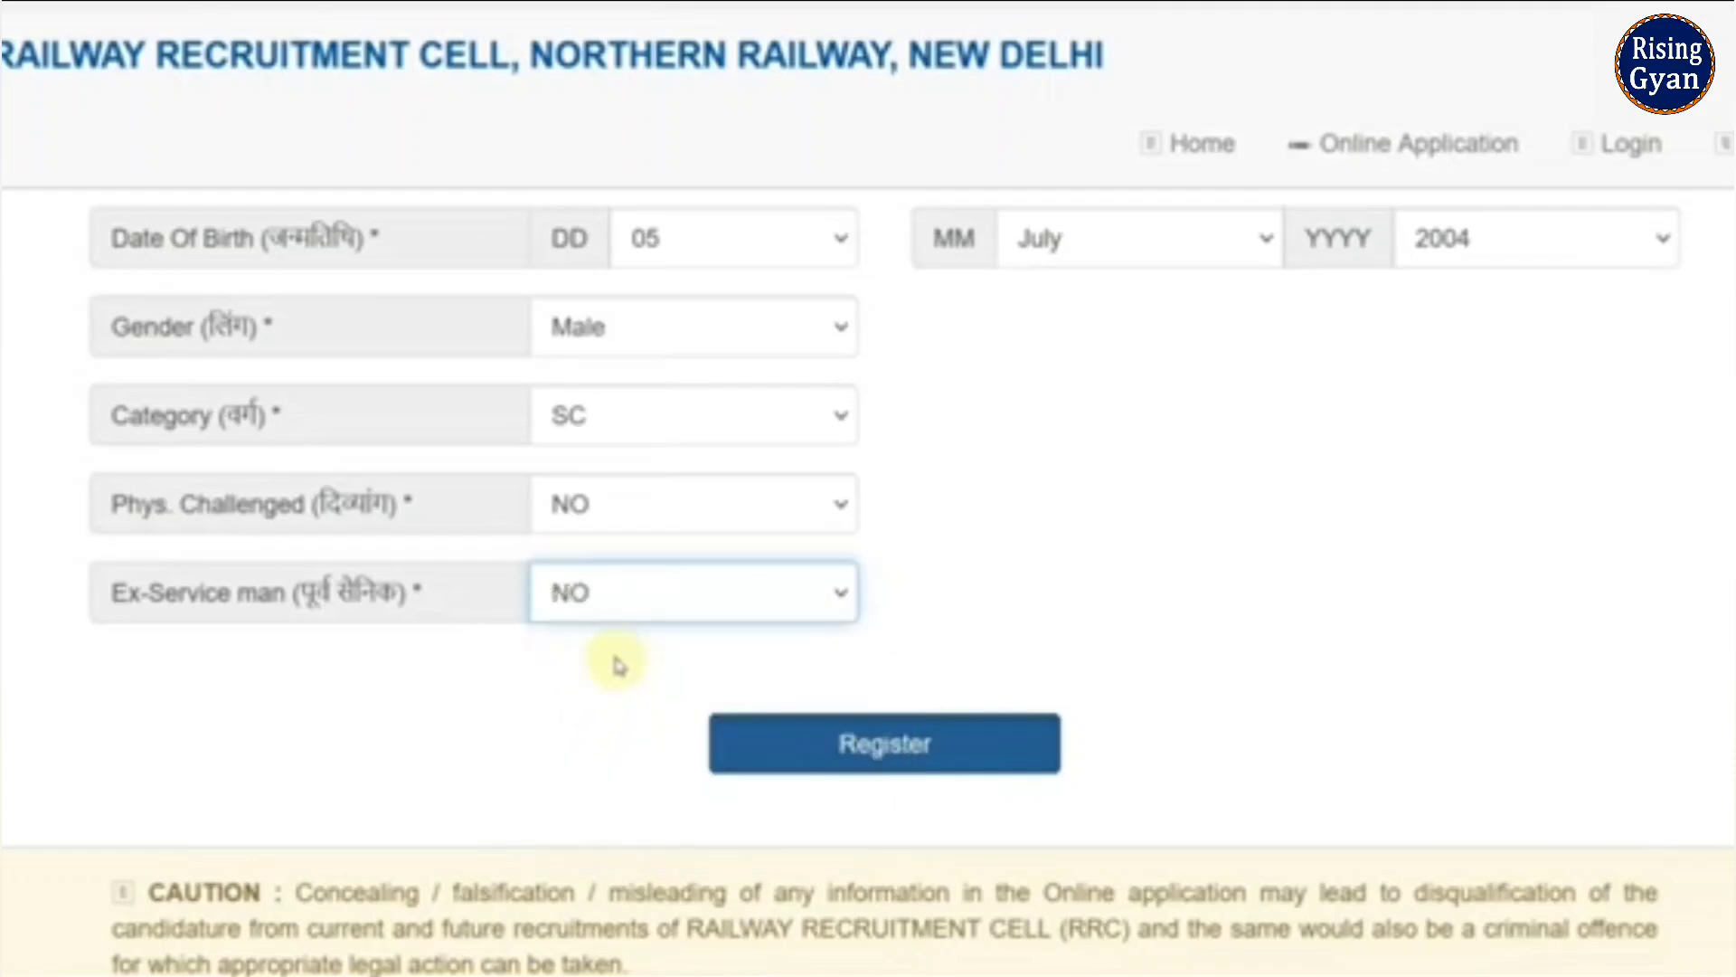
- Submit the registration and proceed to sign in
left_click(915, 764)
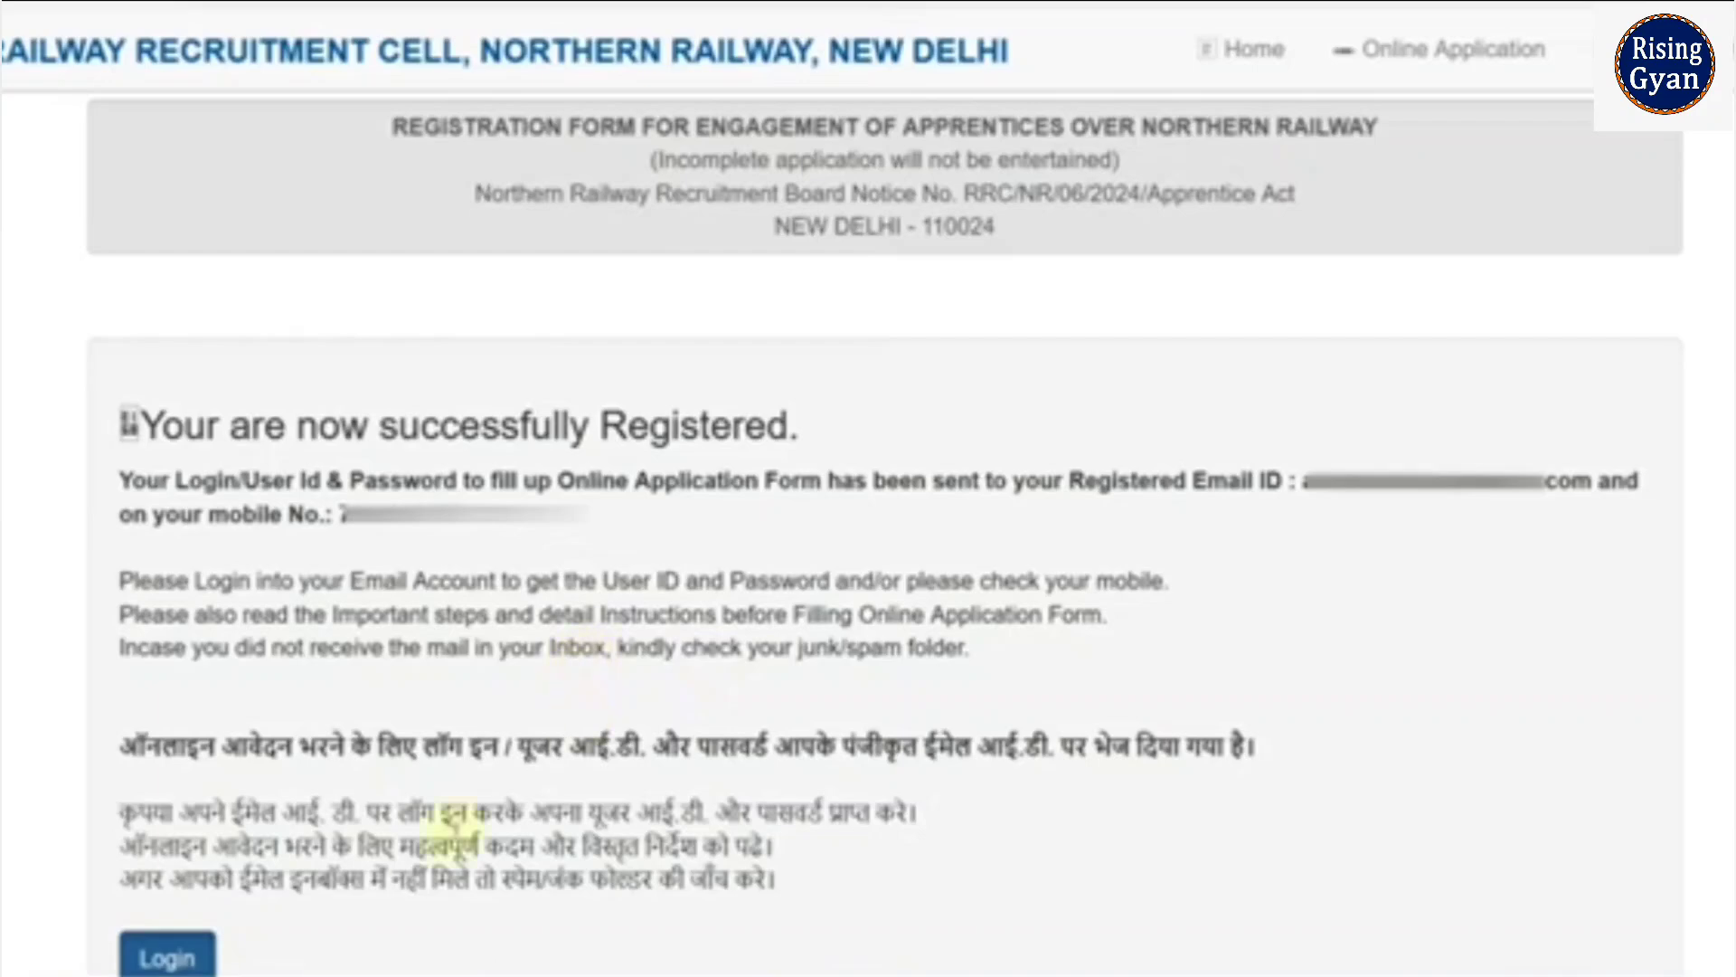
left_click(167, 957)
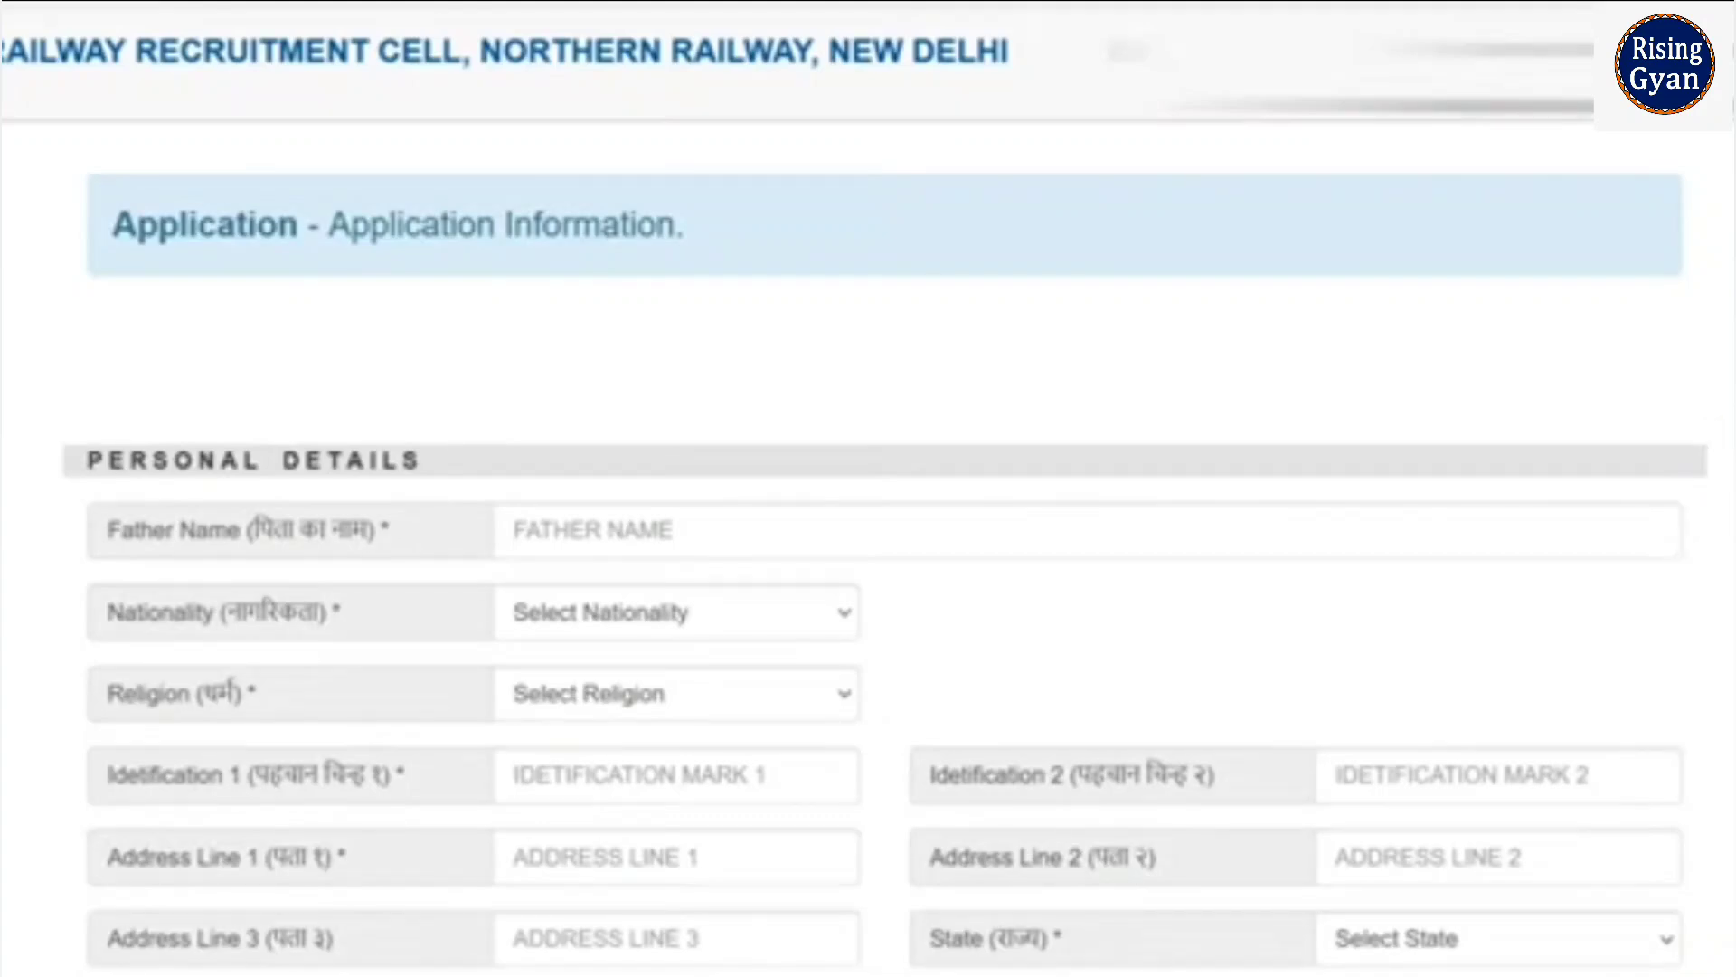
- Enter the father's name and set nationality Indian and religion Hindu
scroll(886, 543, "down", 3)
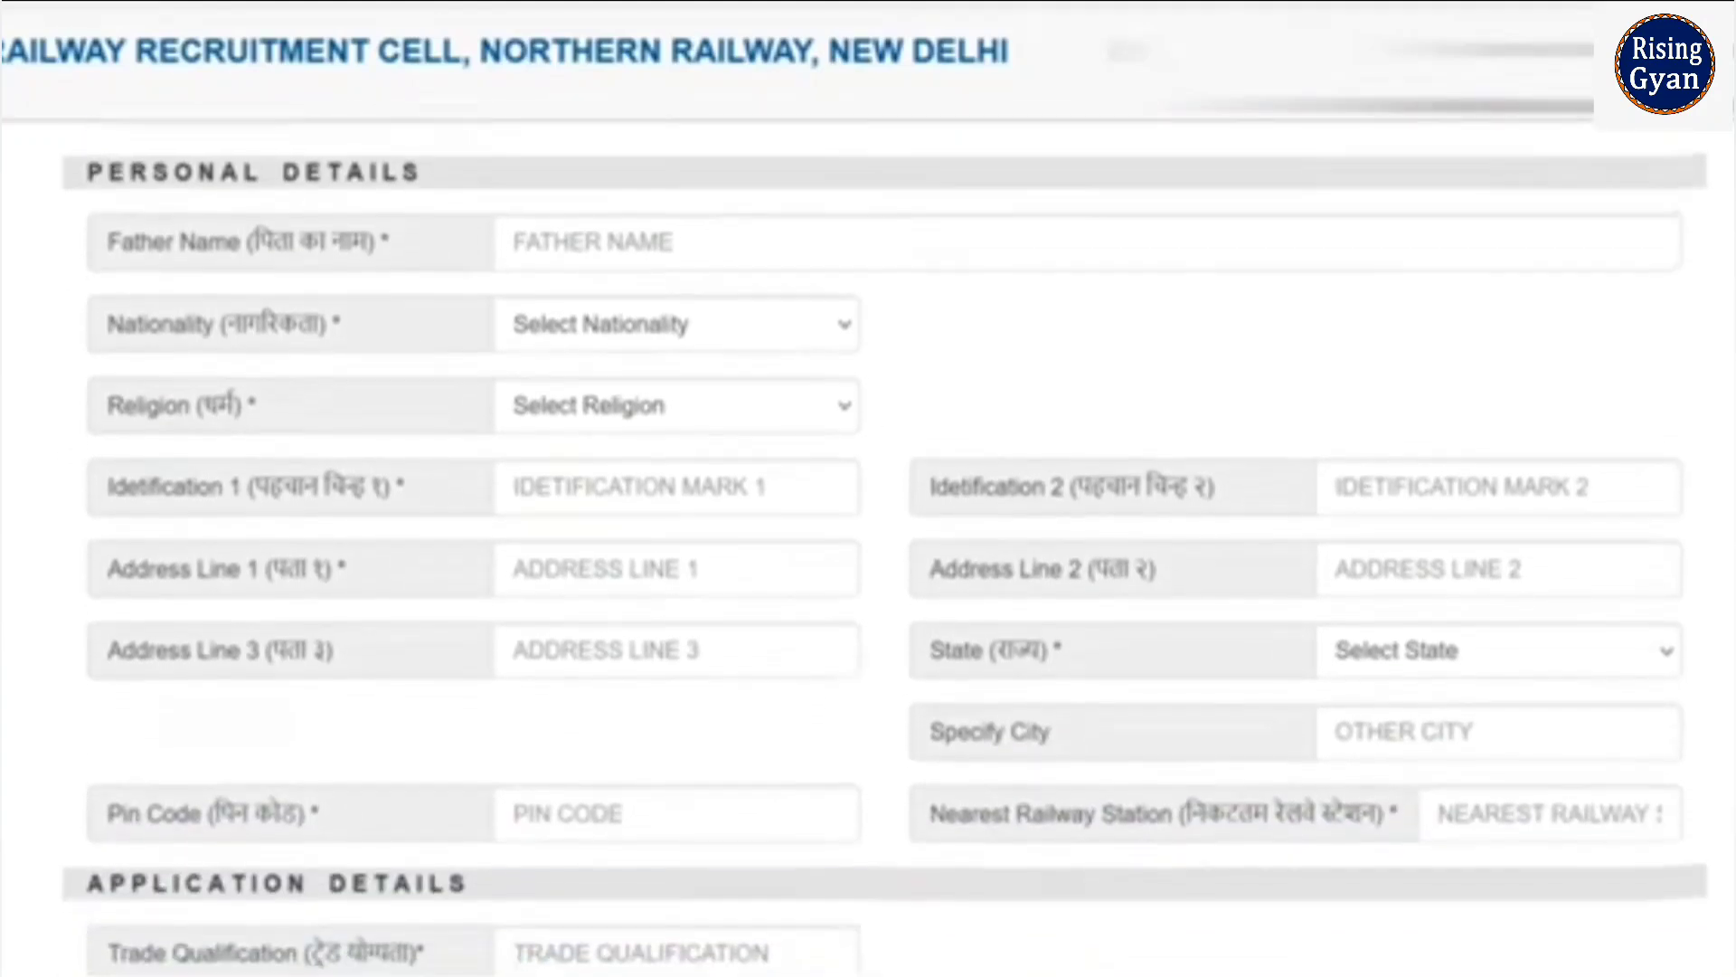
left_click(621, 215)
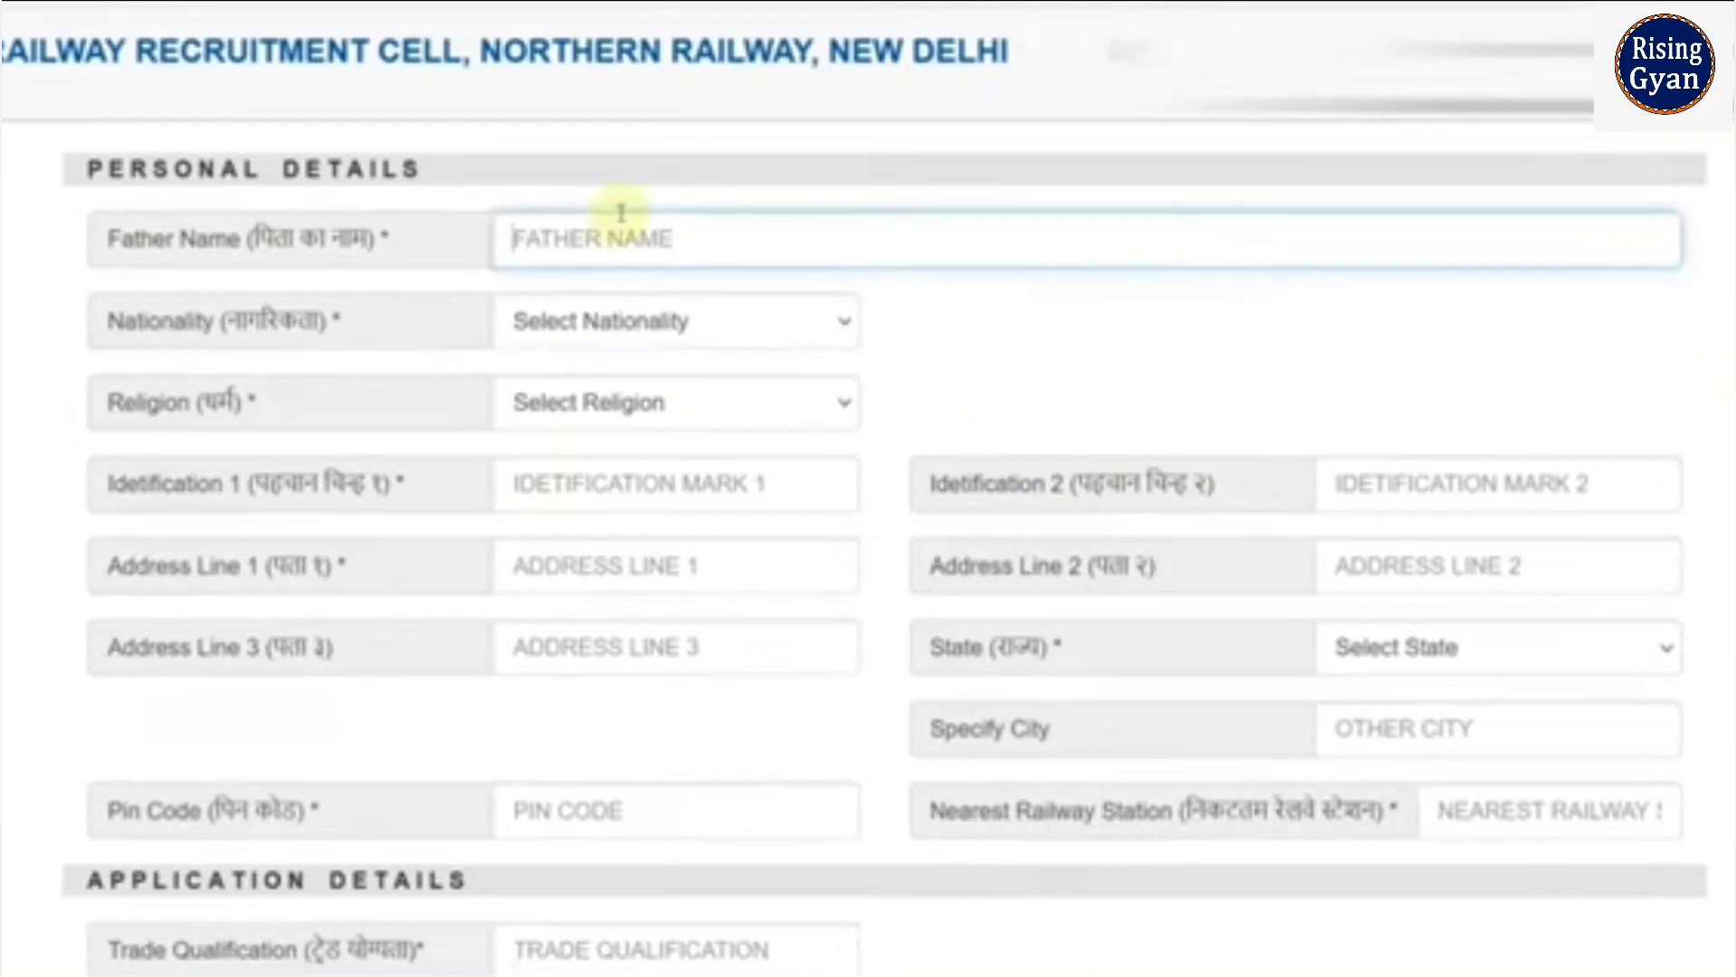
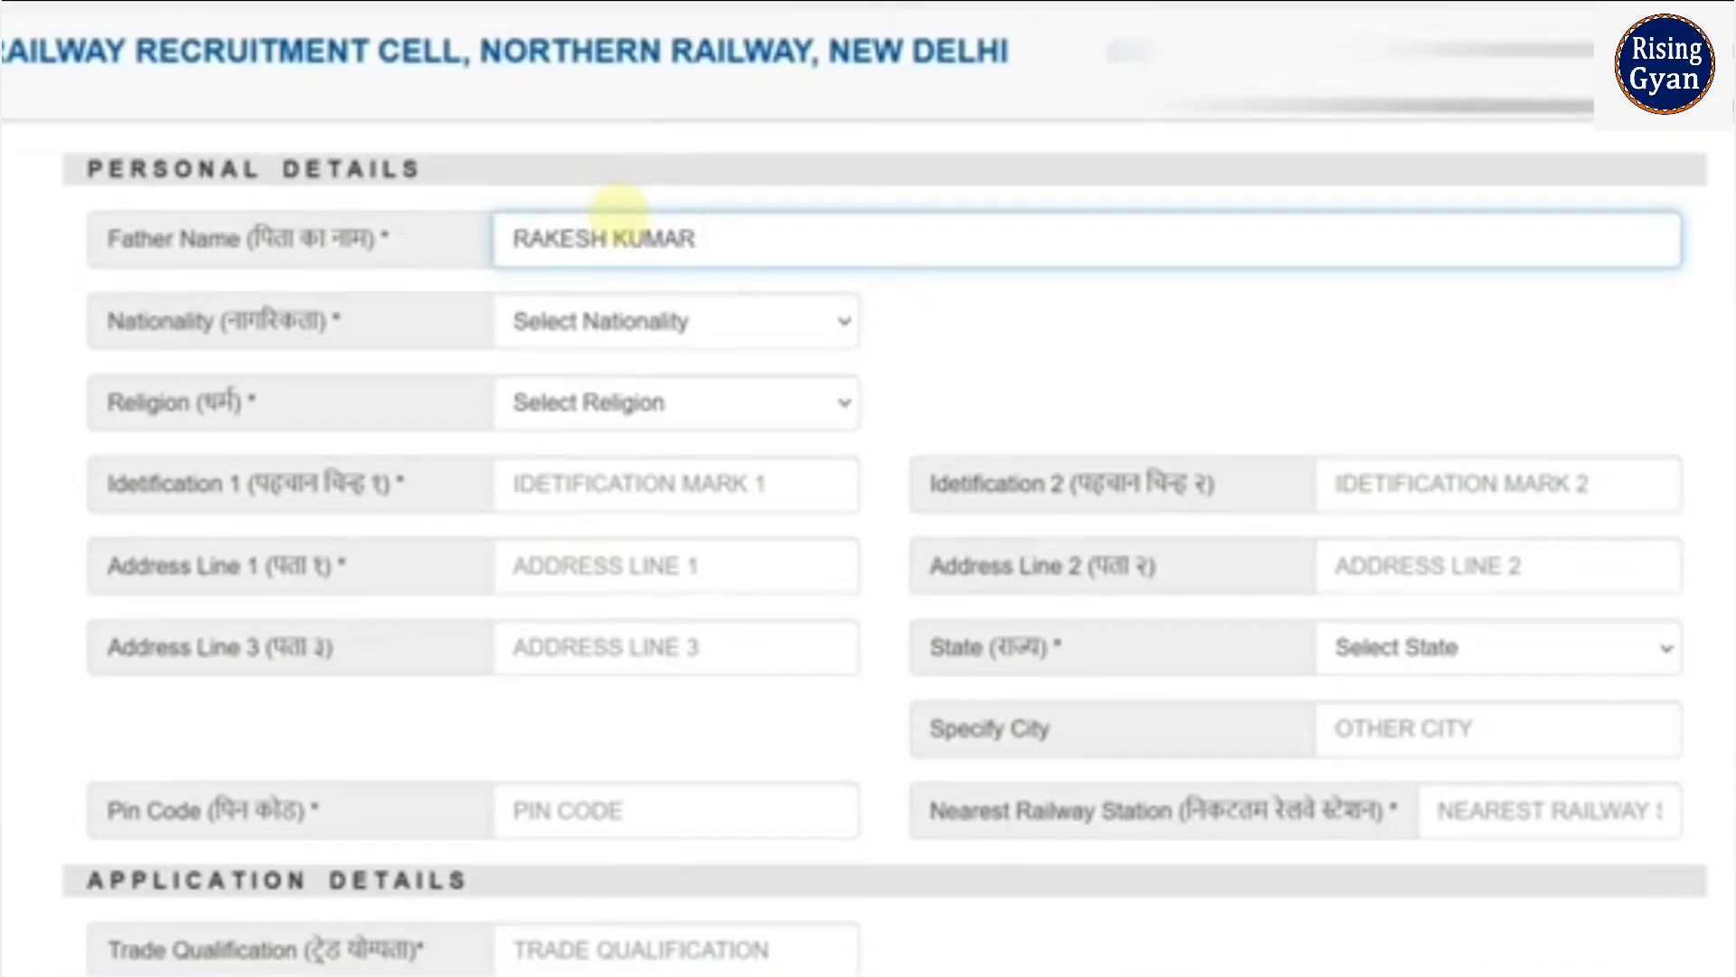
left_click(651, 326)
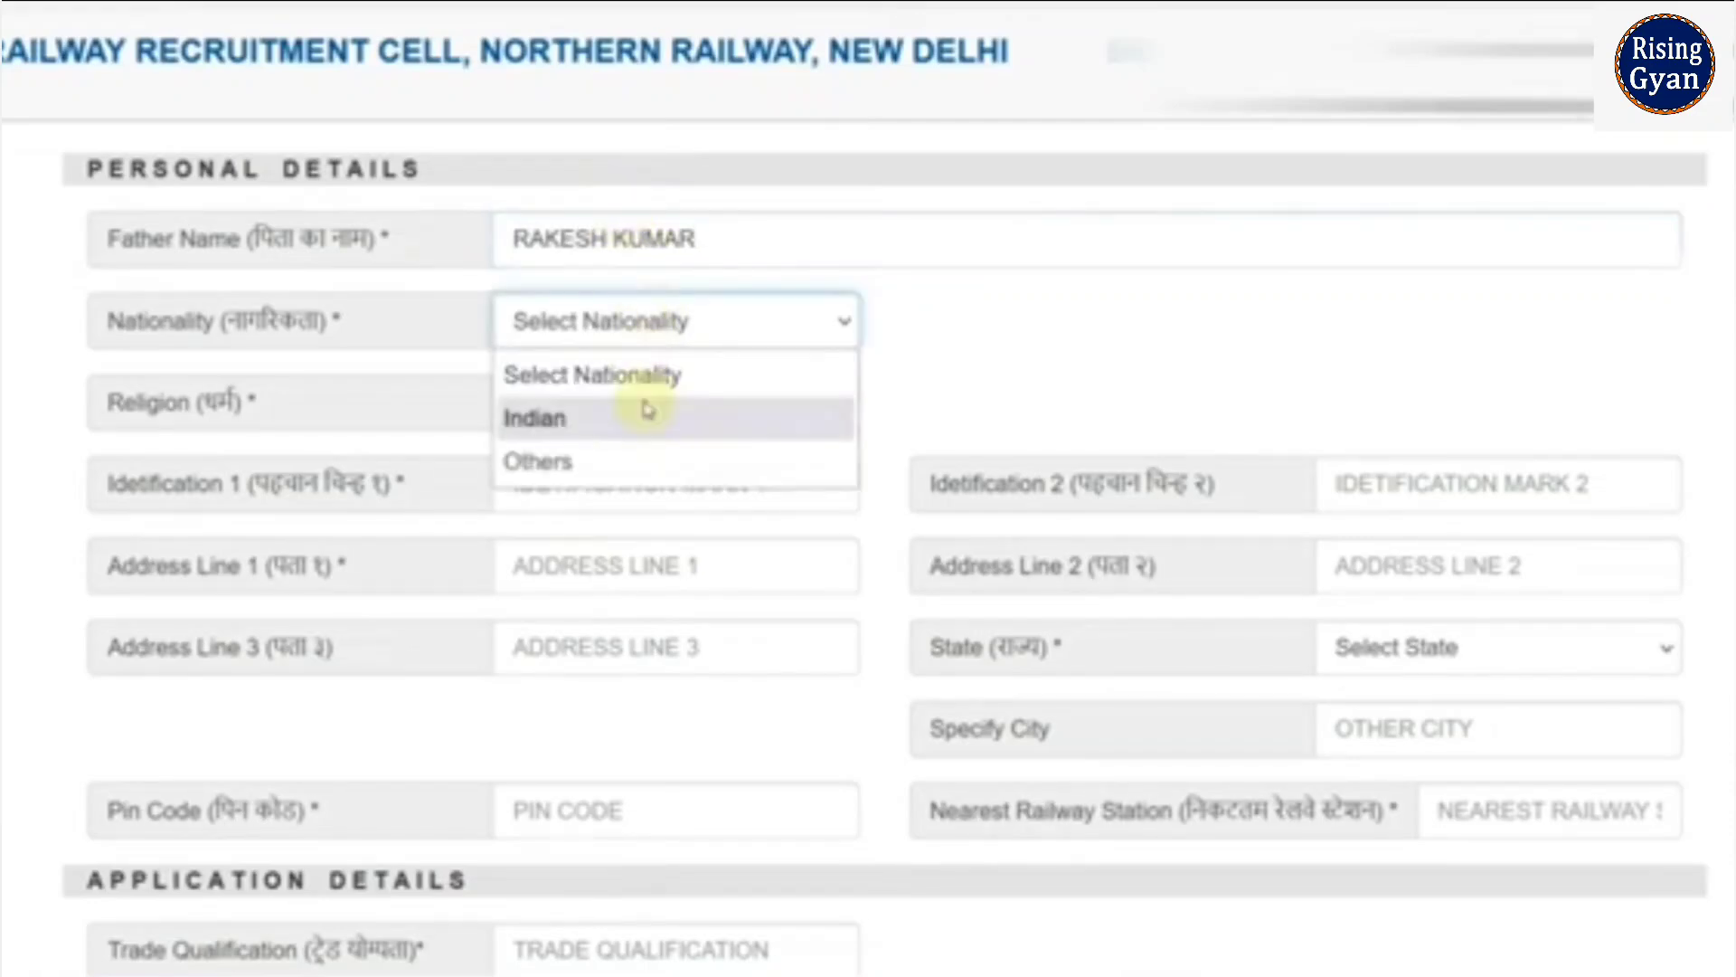
left_click(643, 412)
left_click(648, 405)
left_click(636, 497)
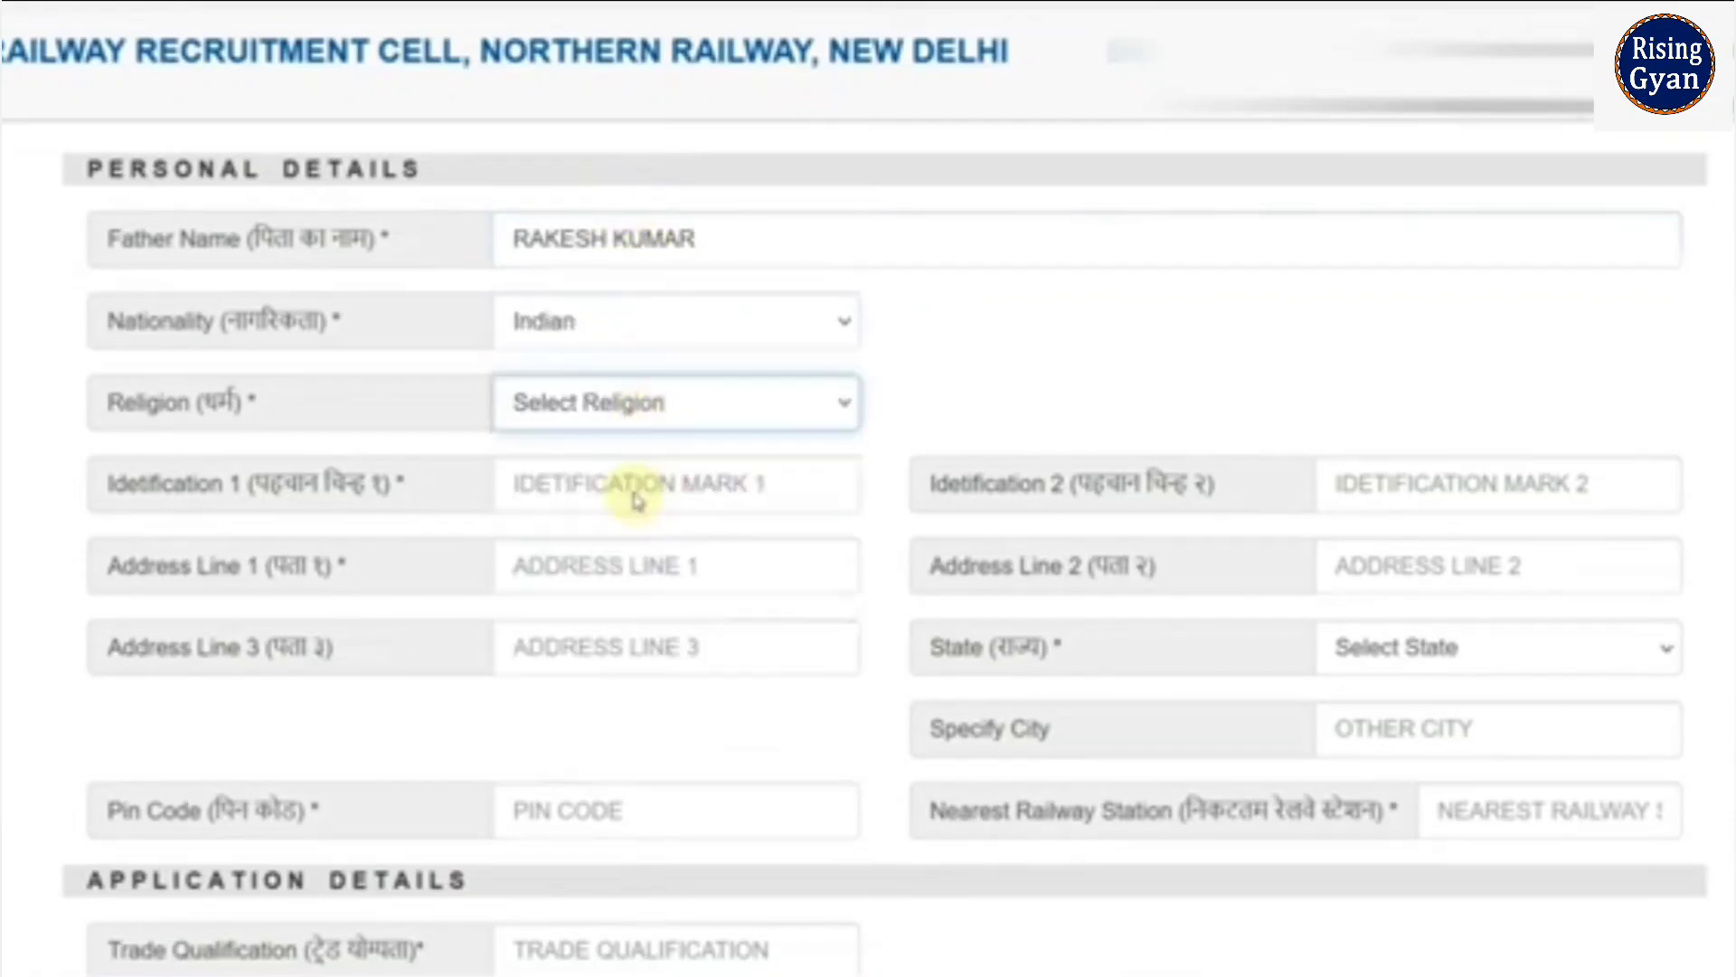
- Fill identification mark NO MARK, the address, state RAJASTHAN, PIN code and nearest station ALWAR
left_click(627, 491)
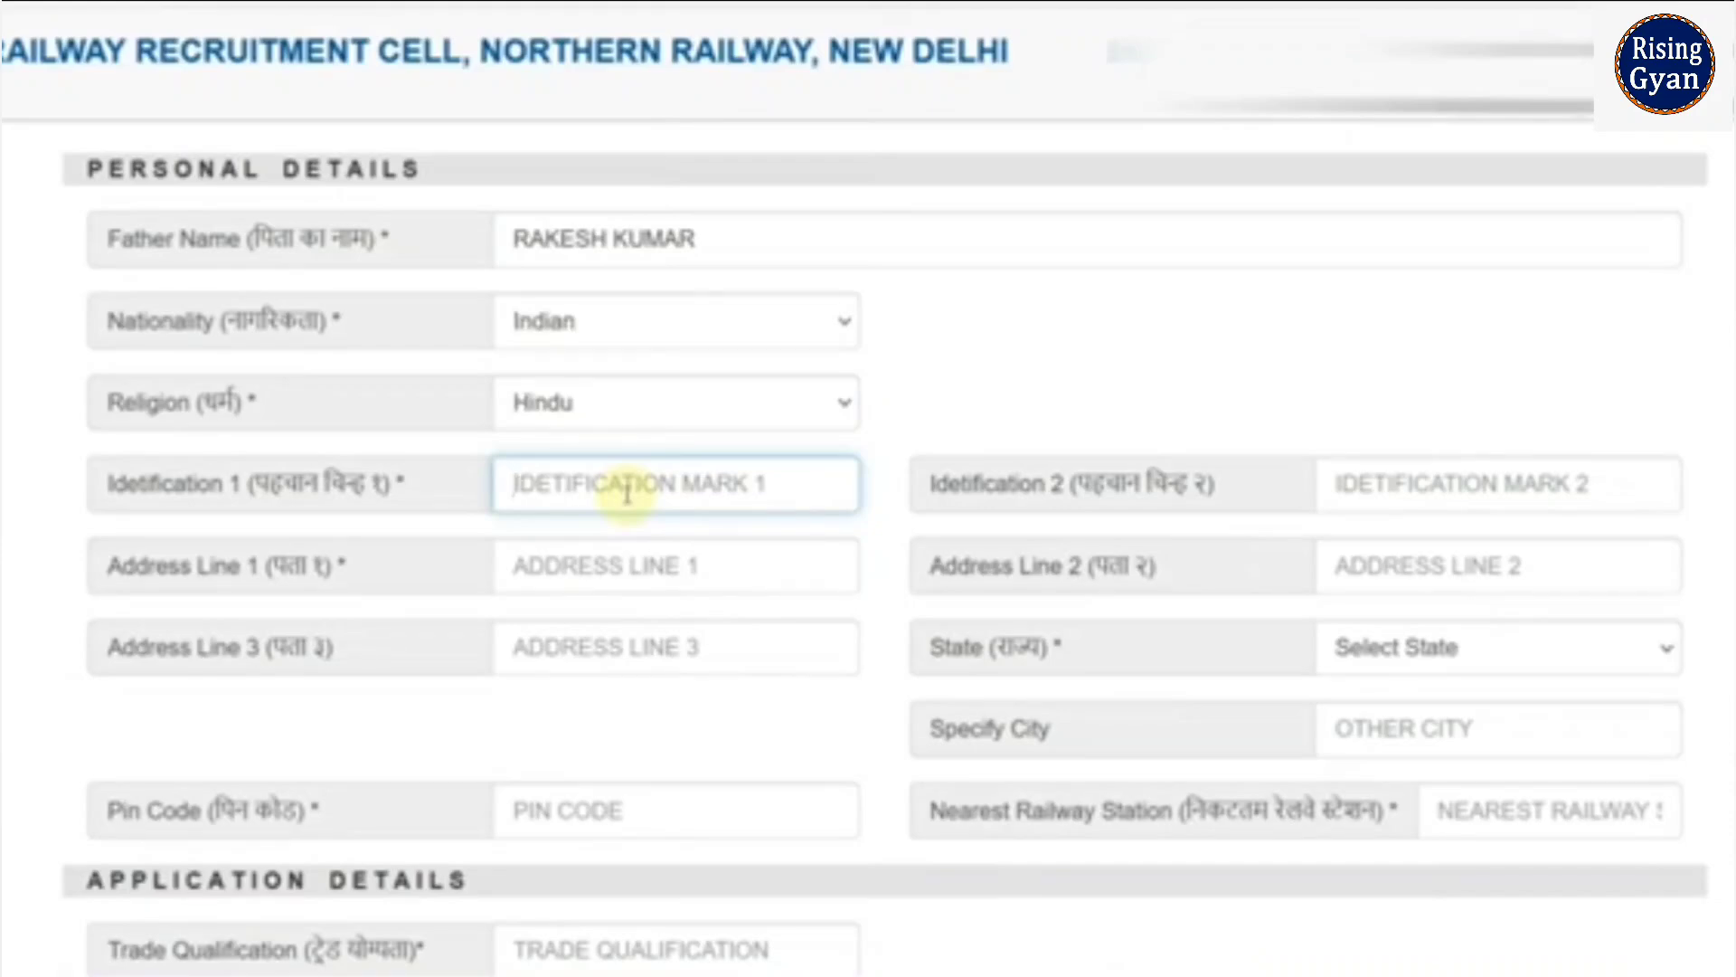
type("NO")
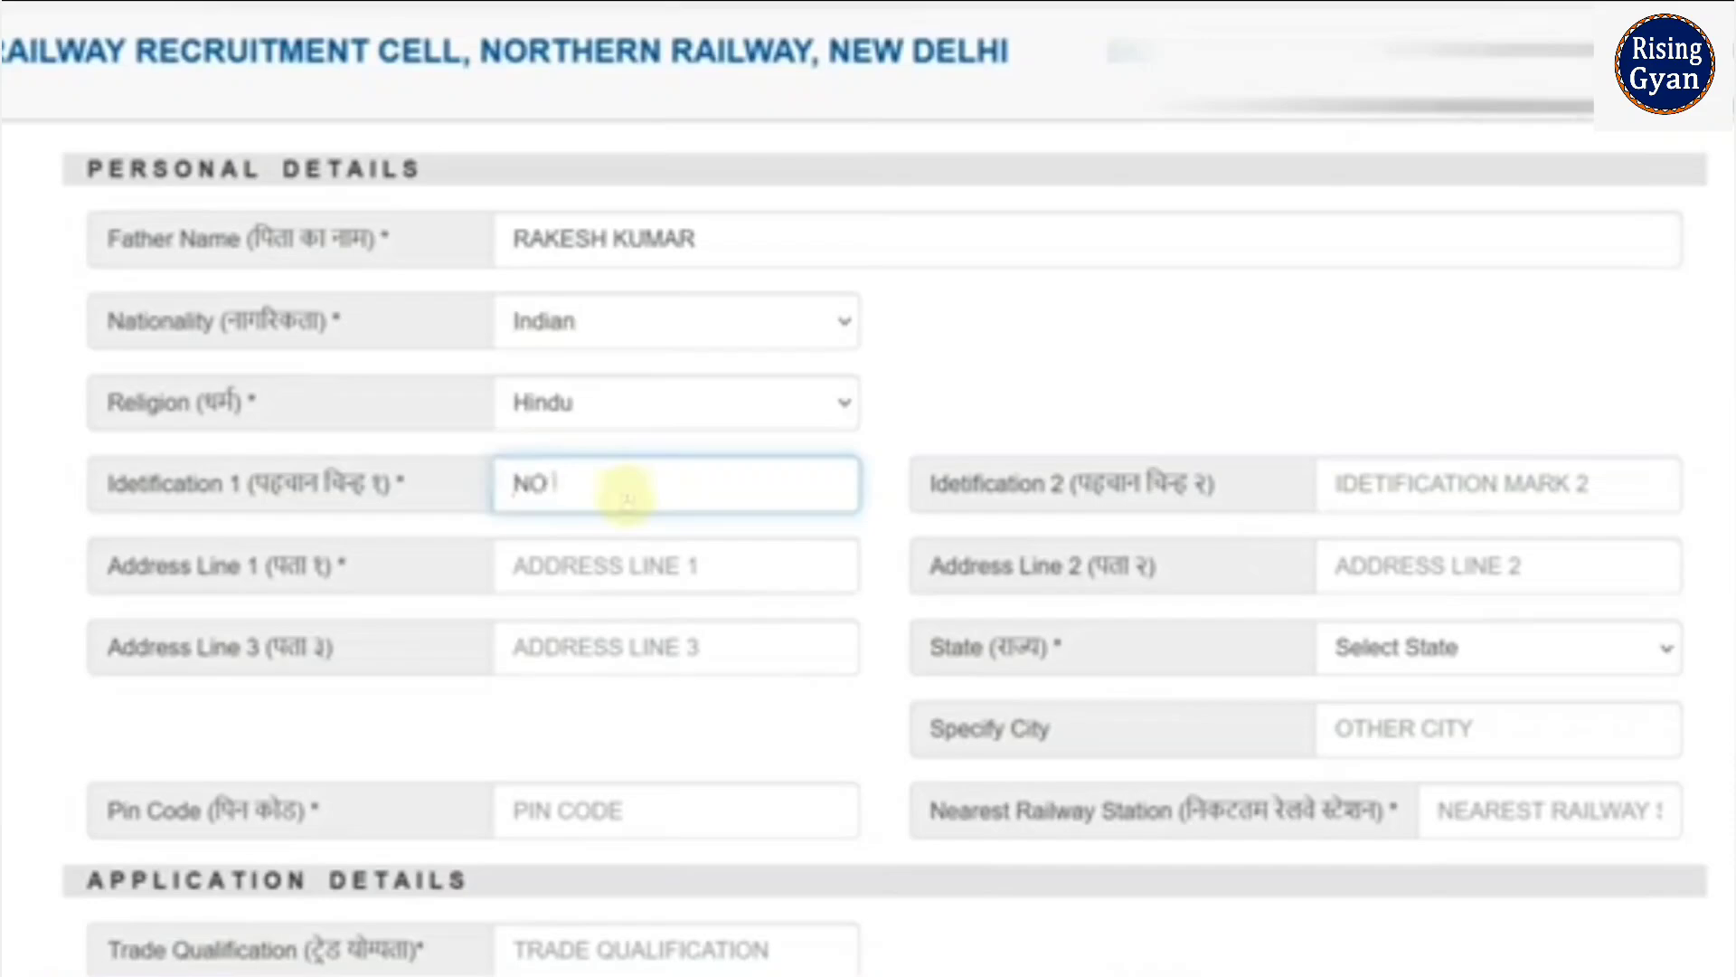
type(" MARK")
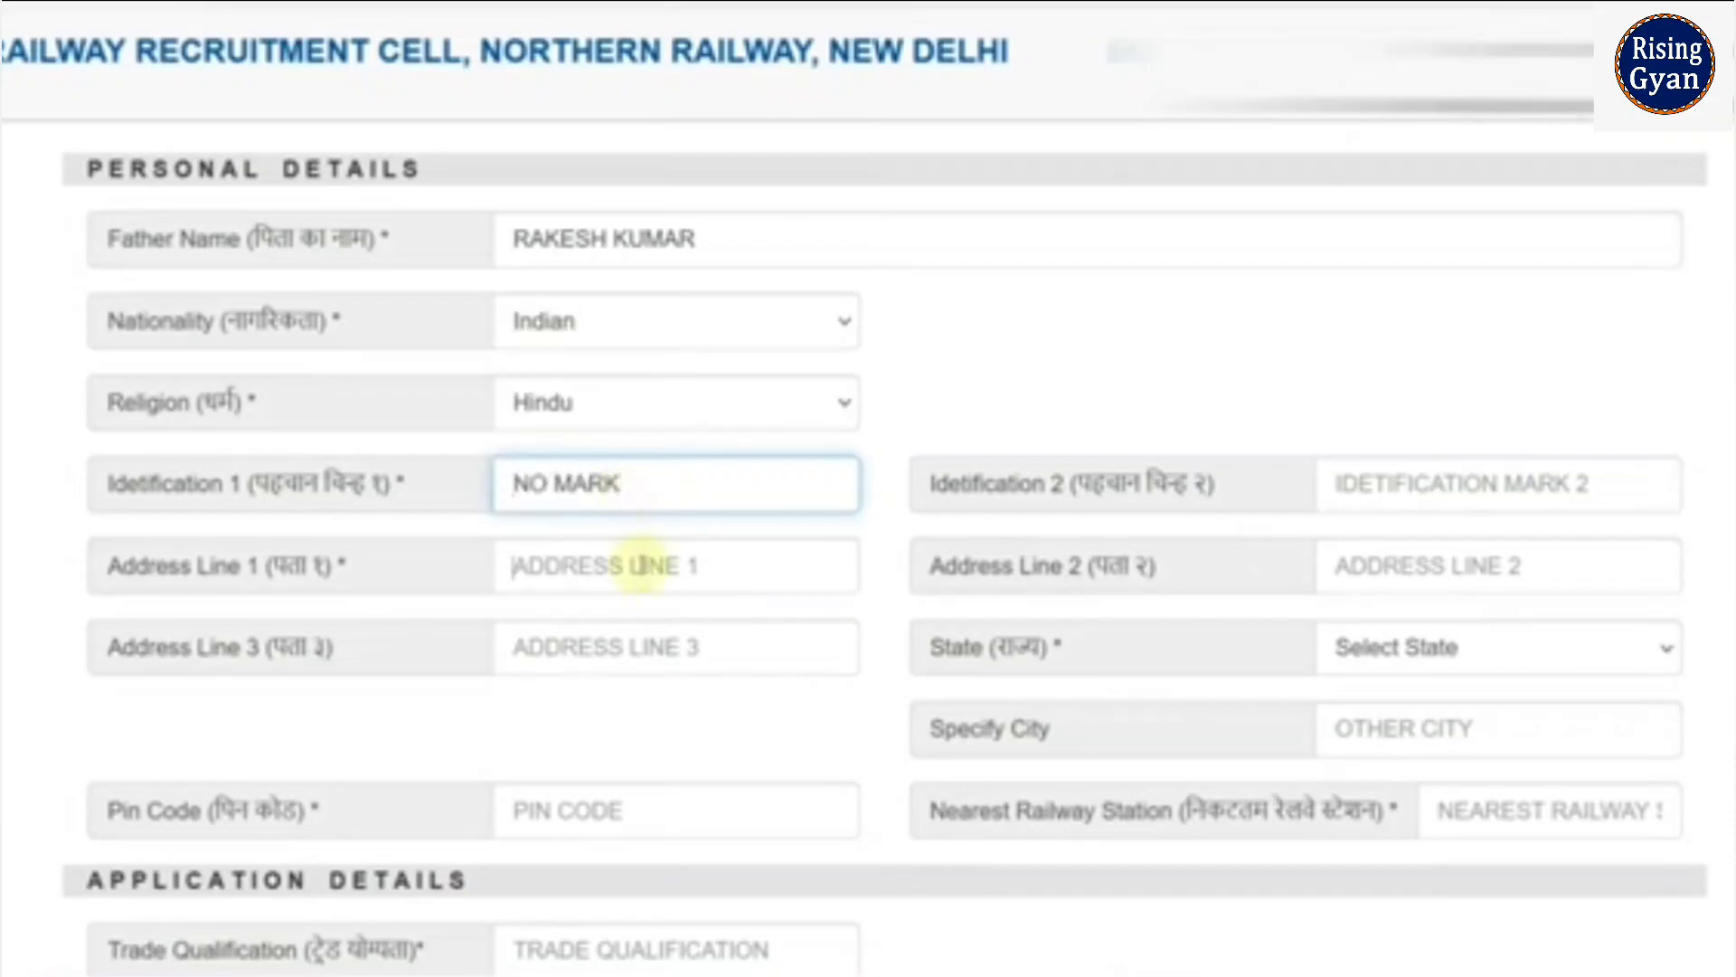
left_click(640, 565)
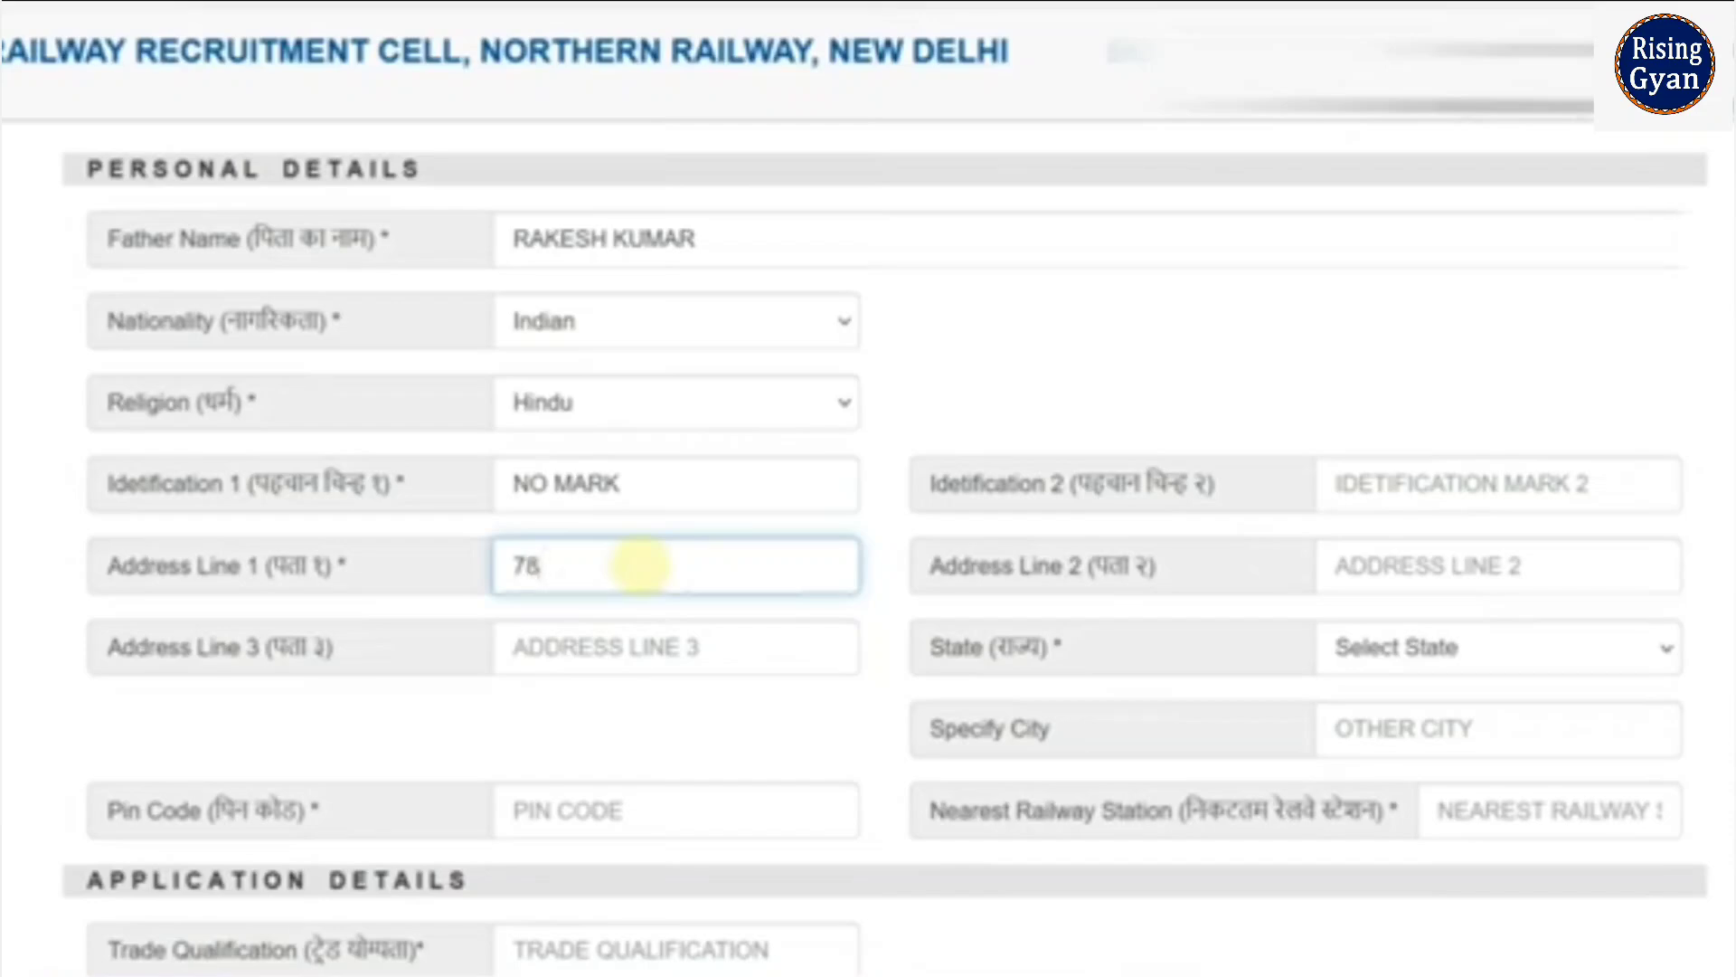
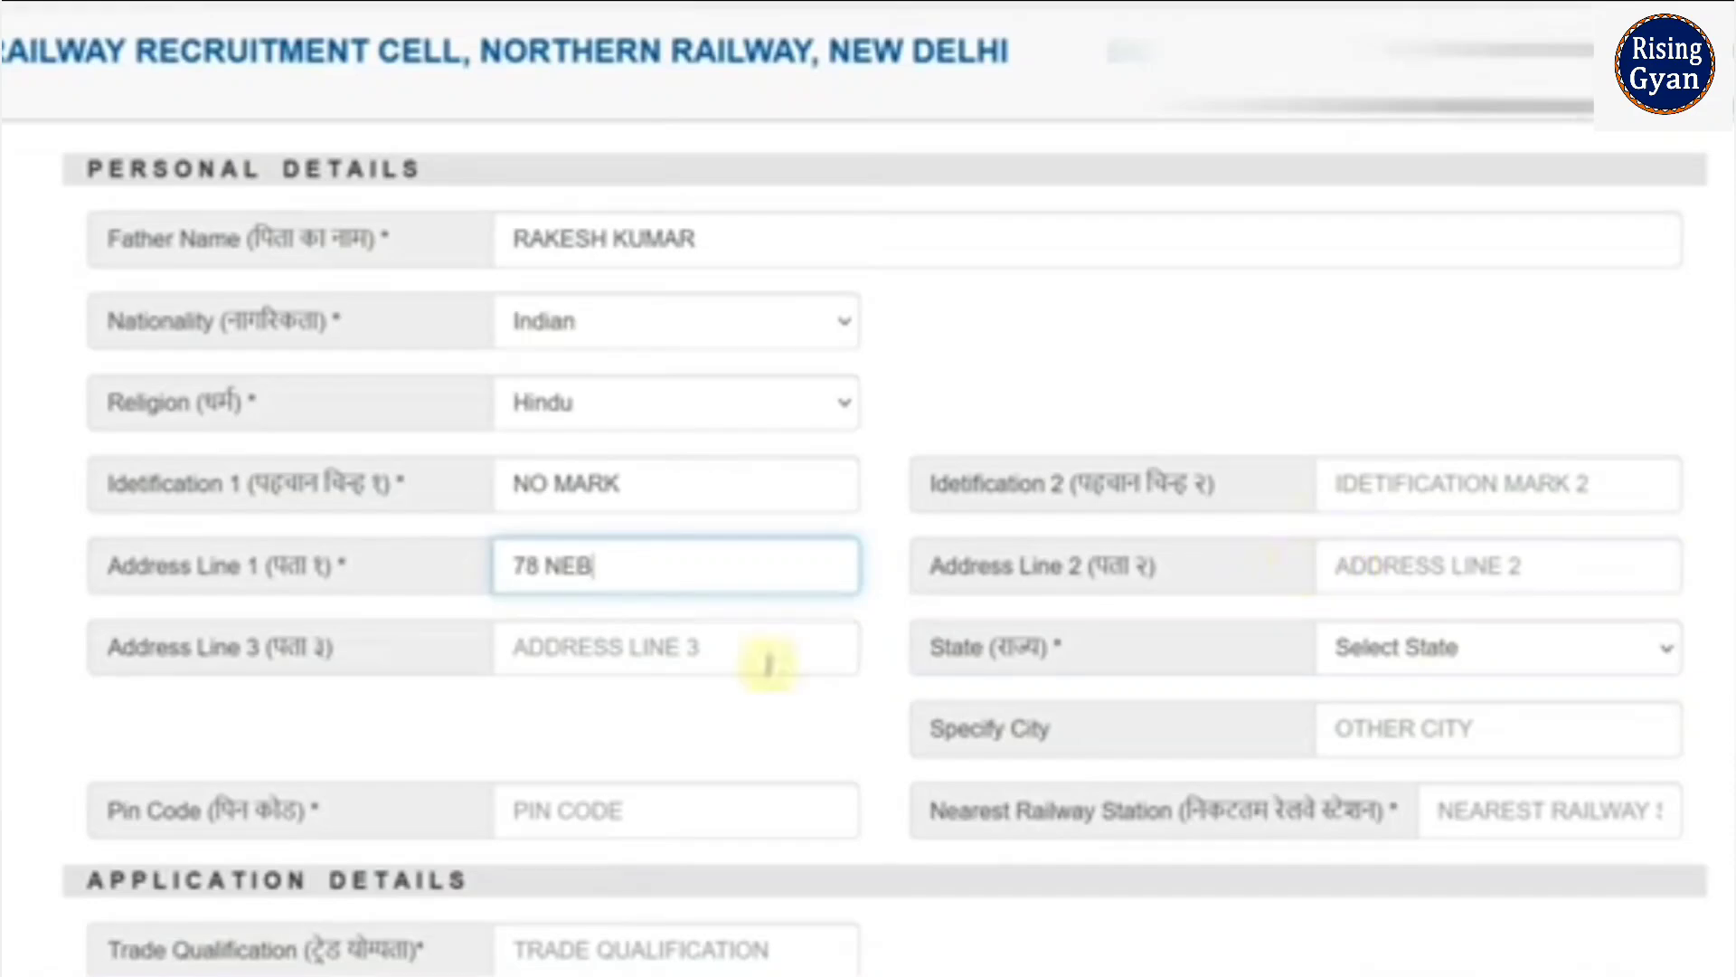
left_click(1392, 648)
scroll(1415, 553, "down", 5)
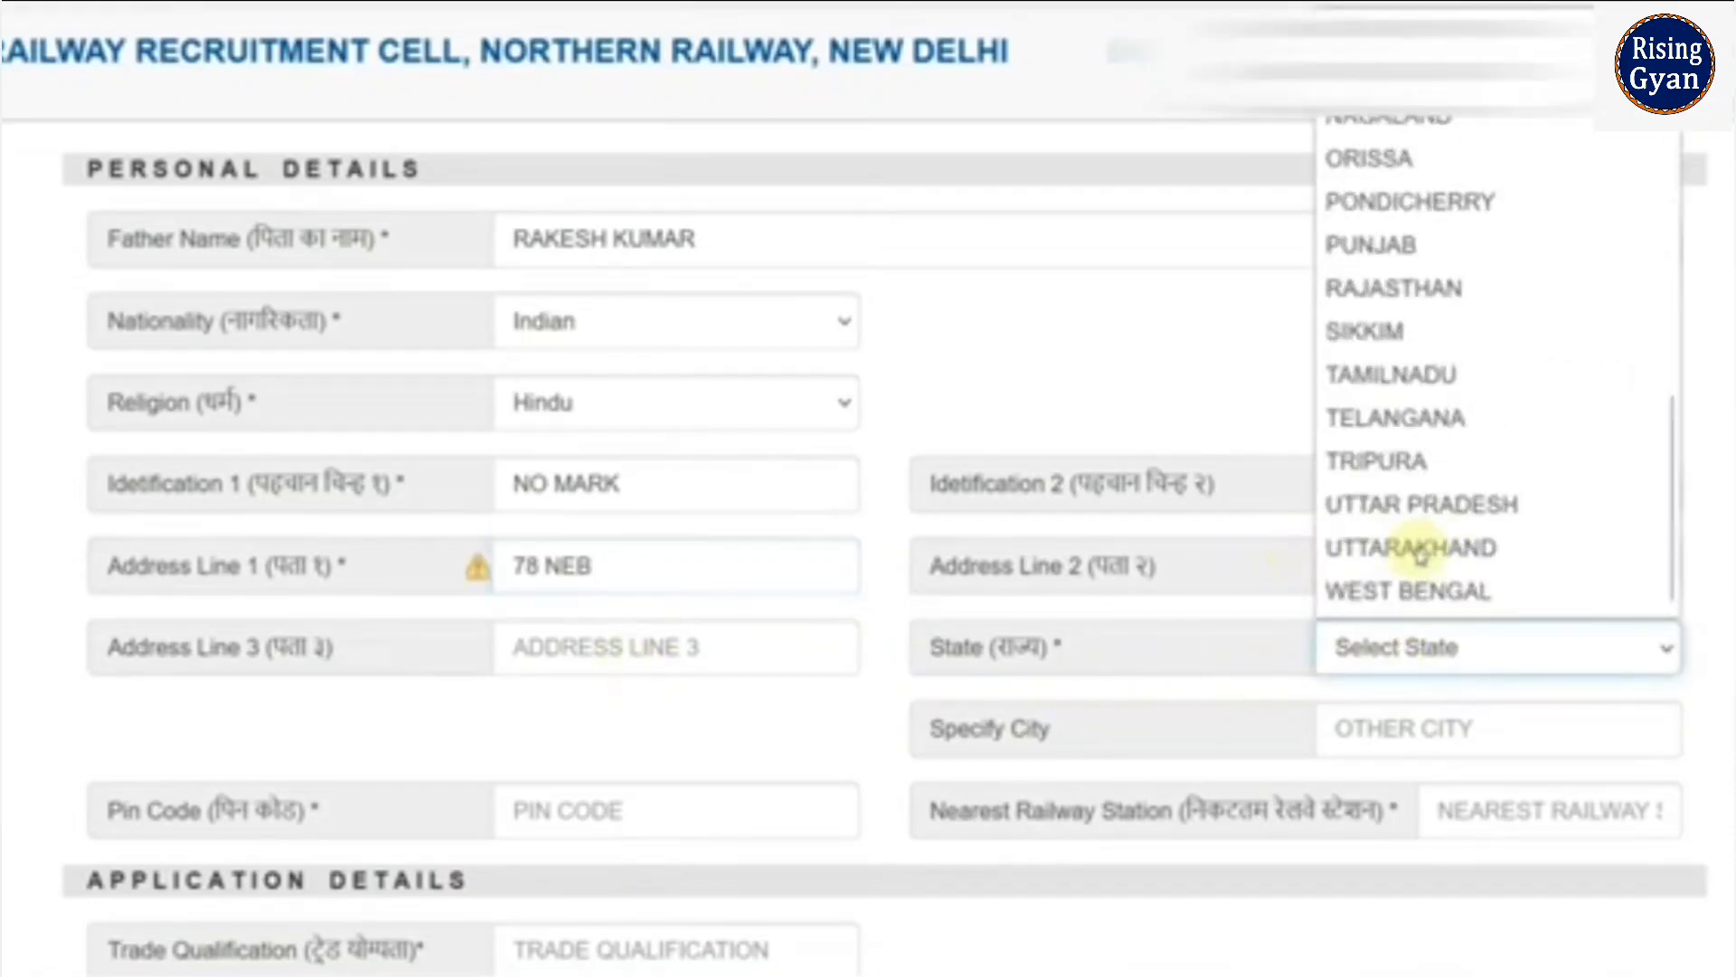
left_click(1403, 286)
type("301001")
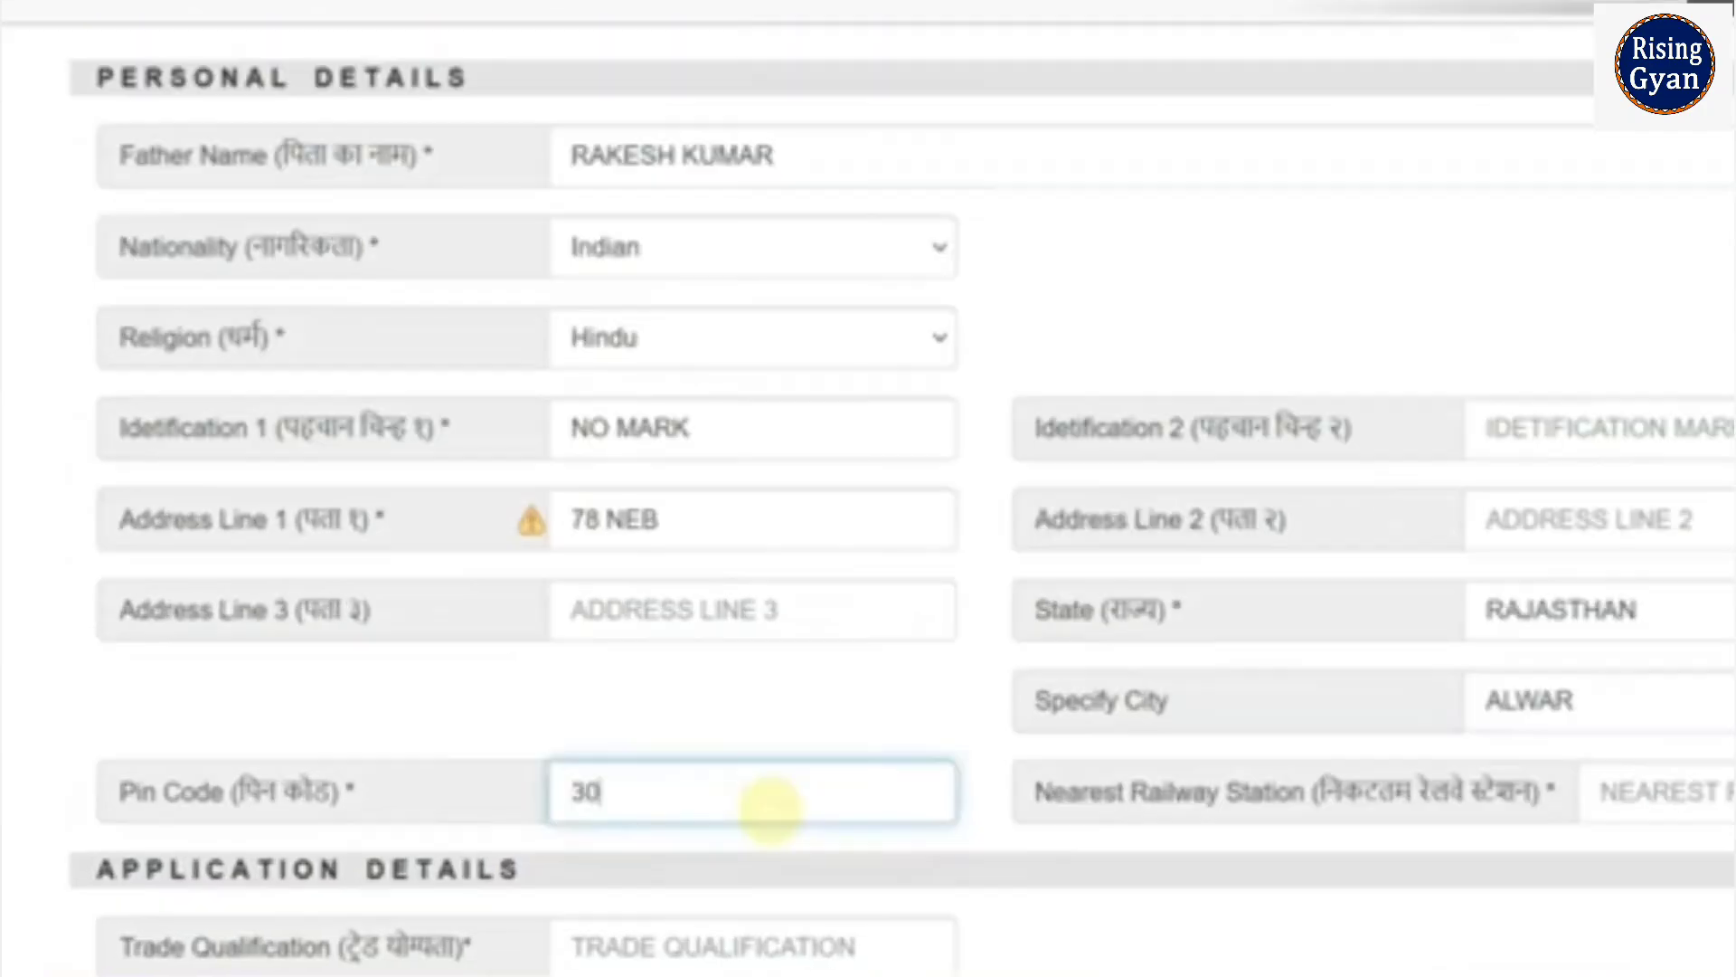
key("Tab")
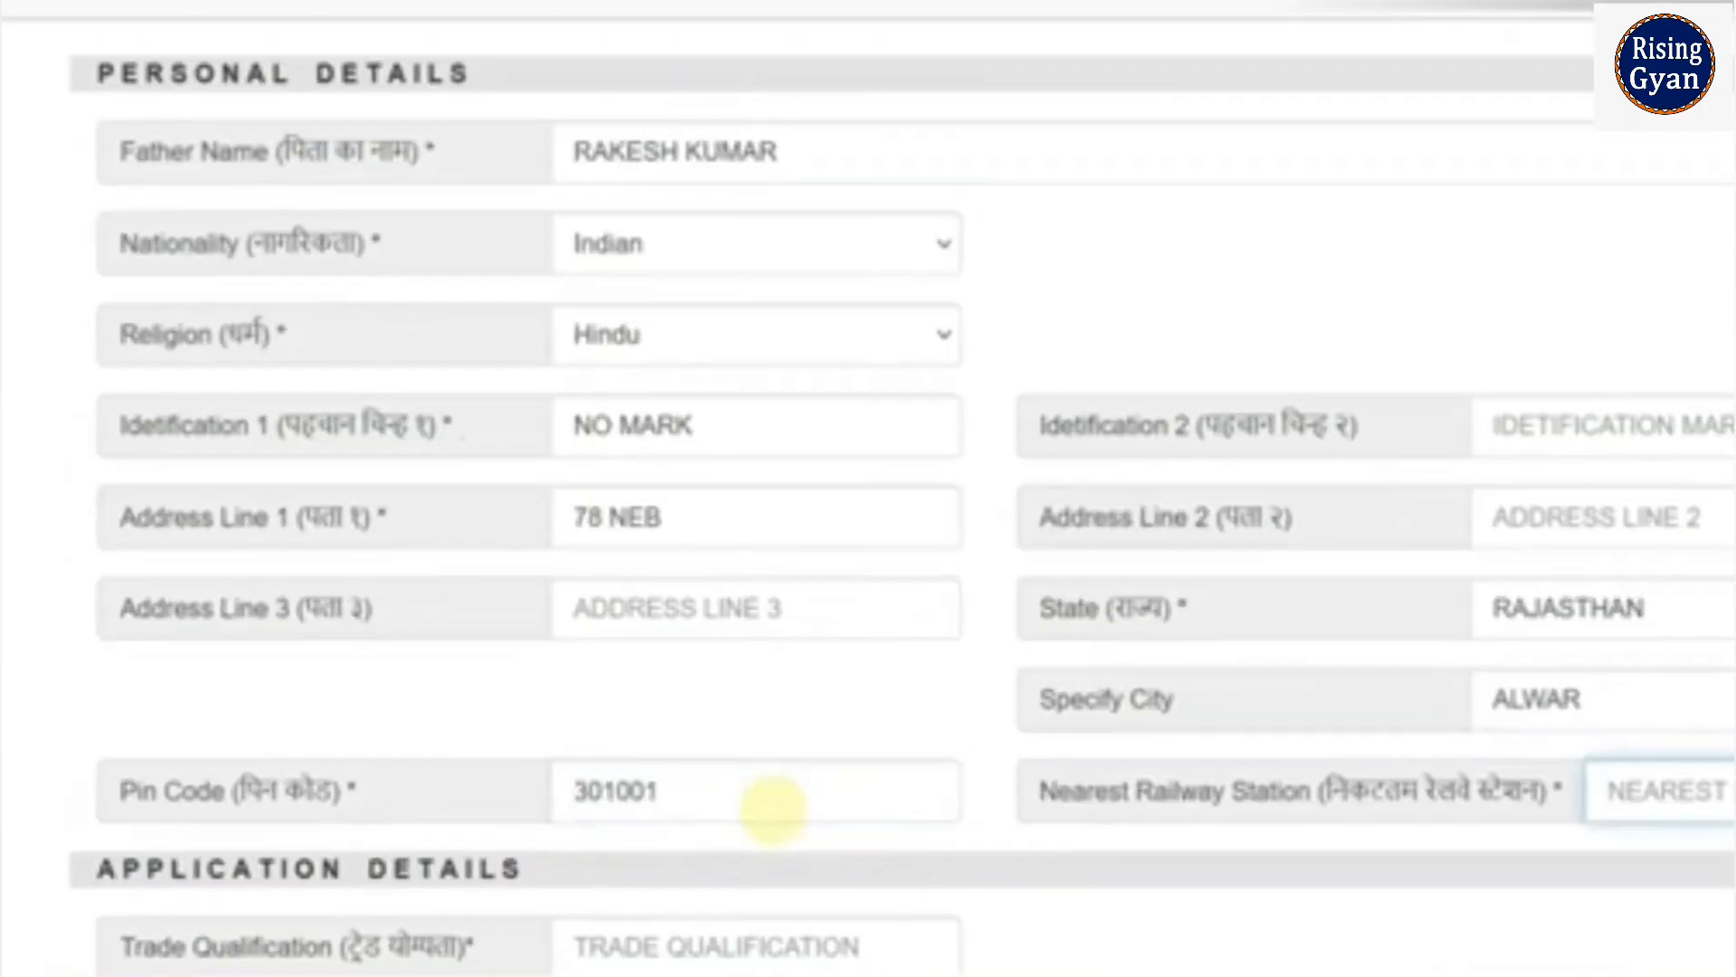
type("ALWAR")
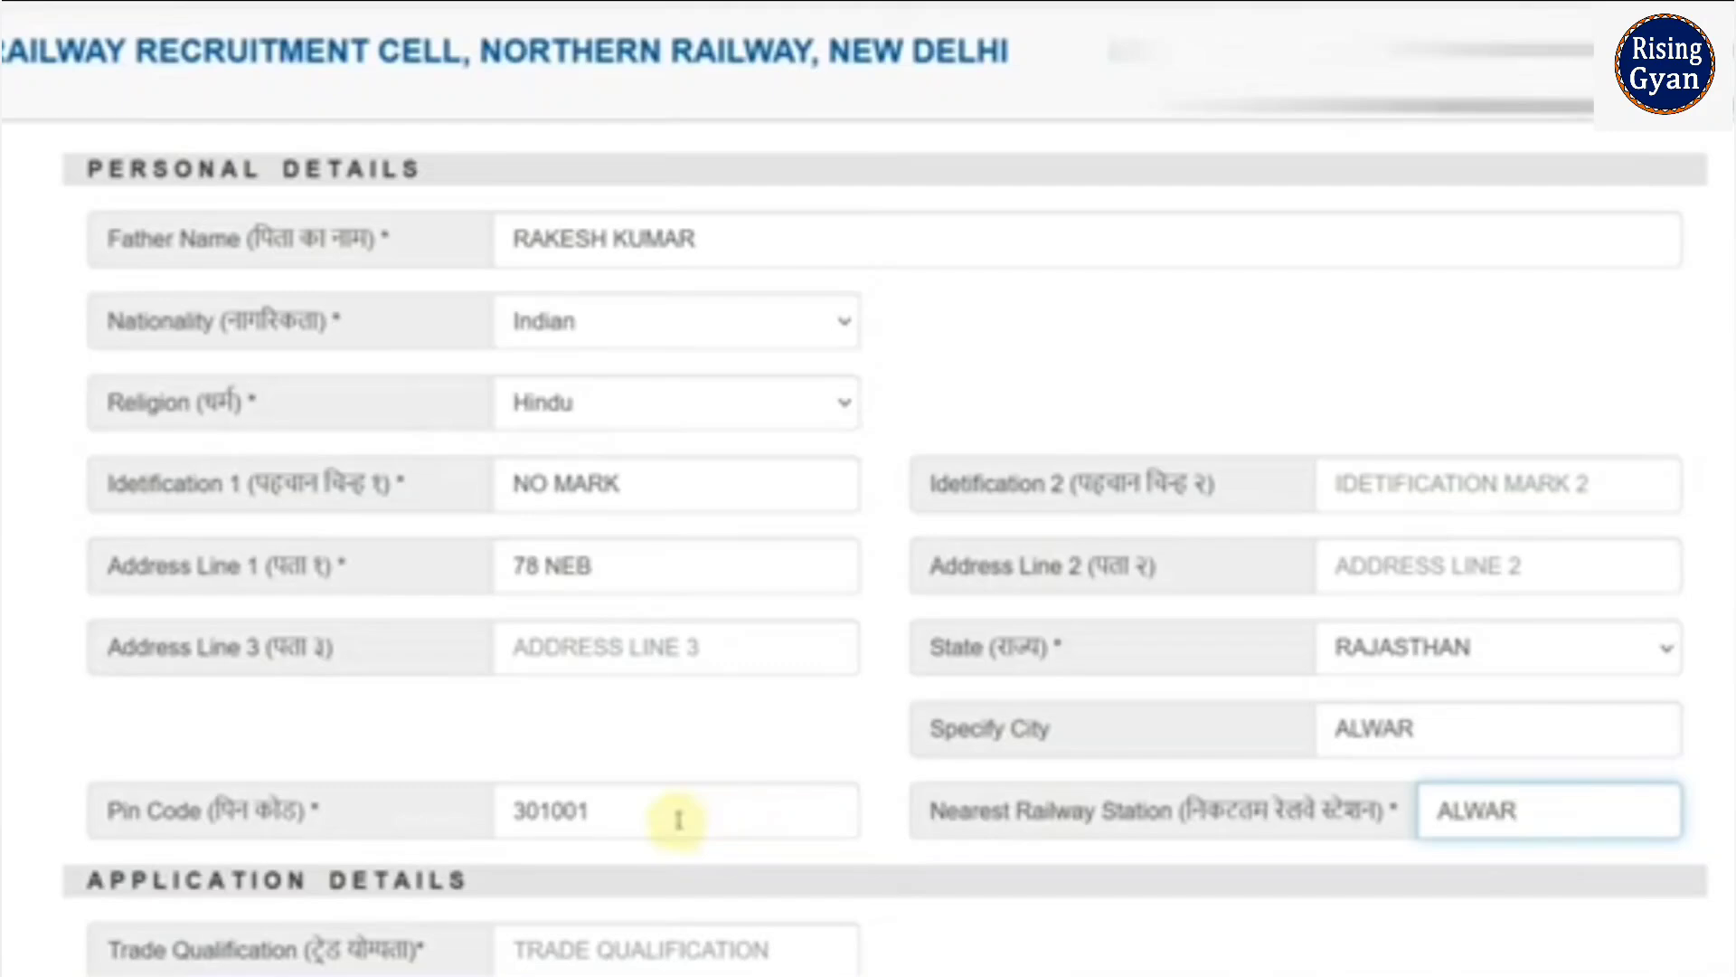
- Enter trade qualification ITI recognised by RAJASTHAN - NCVT
scroll(710, 808, "down", 8)
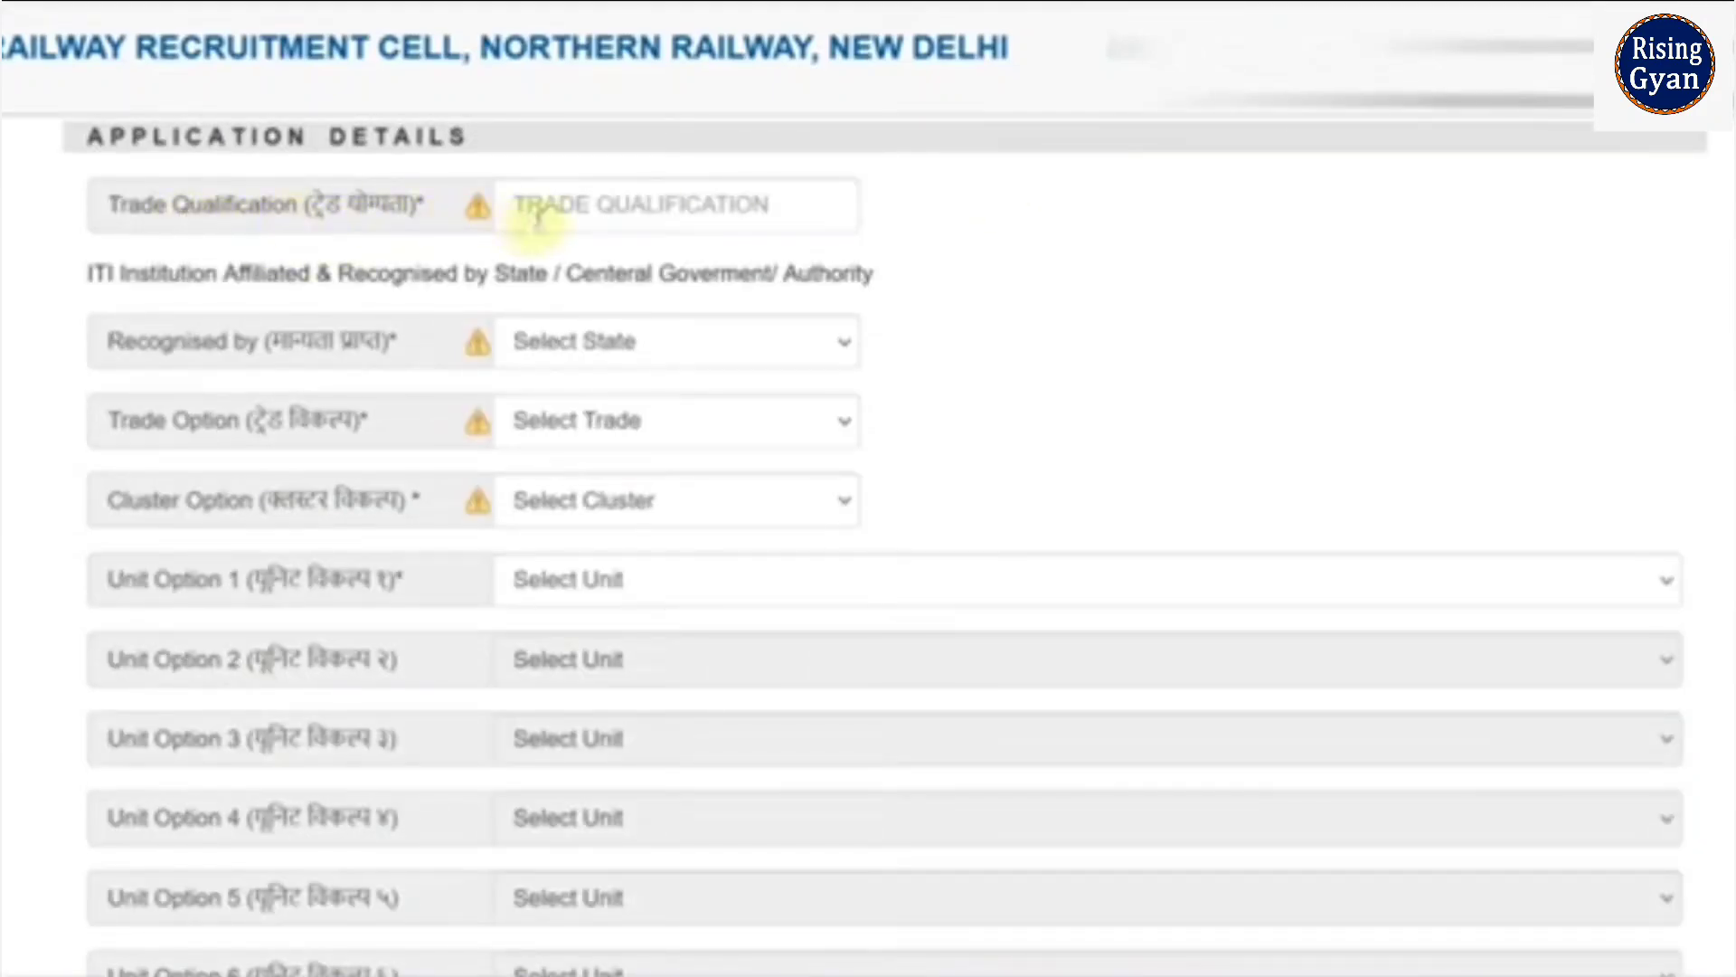
left_click(606, 221)
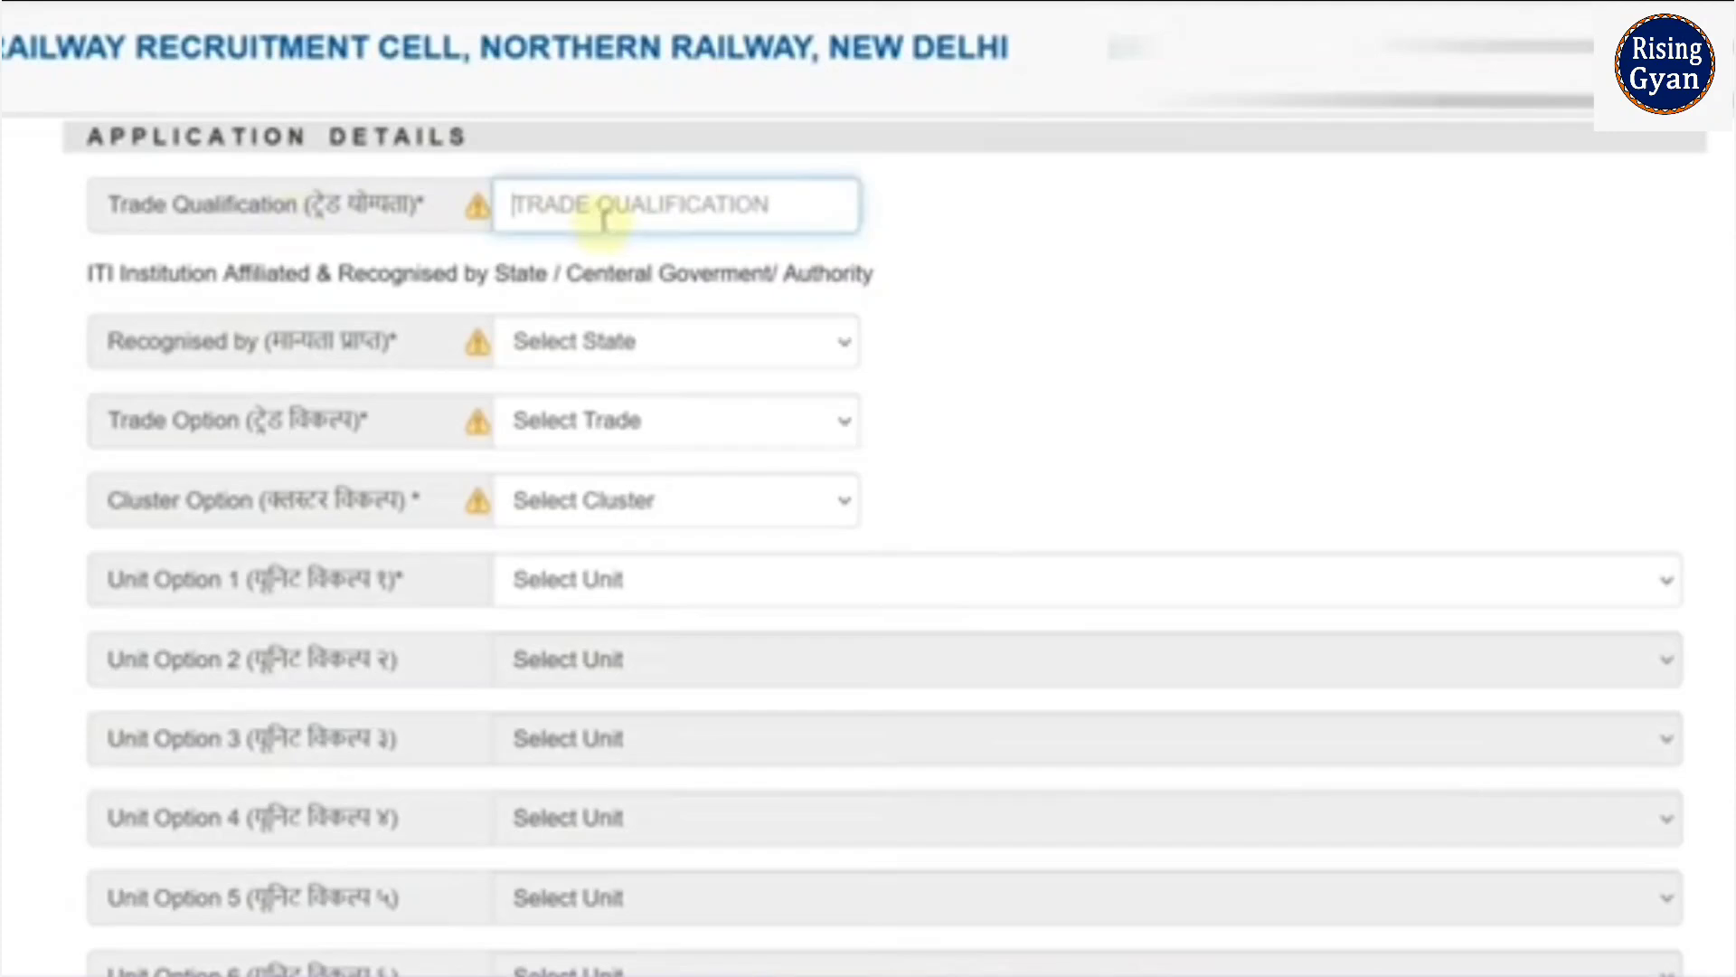
type("ITI")
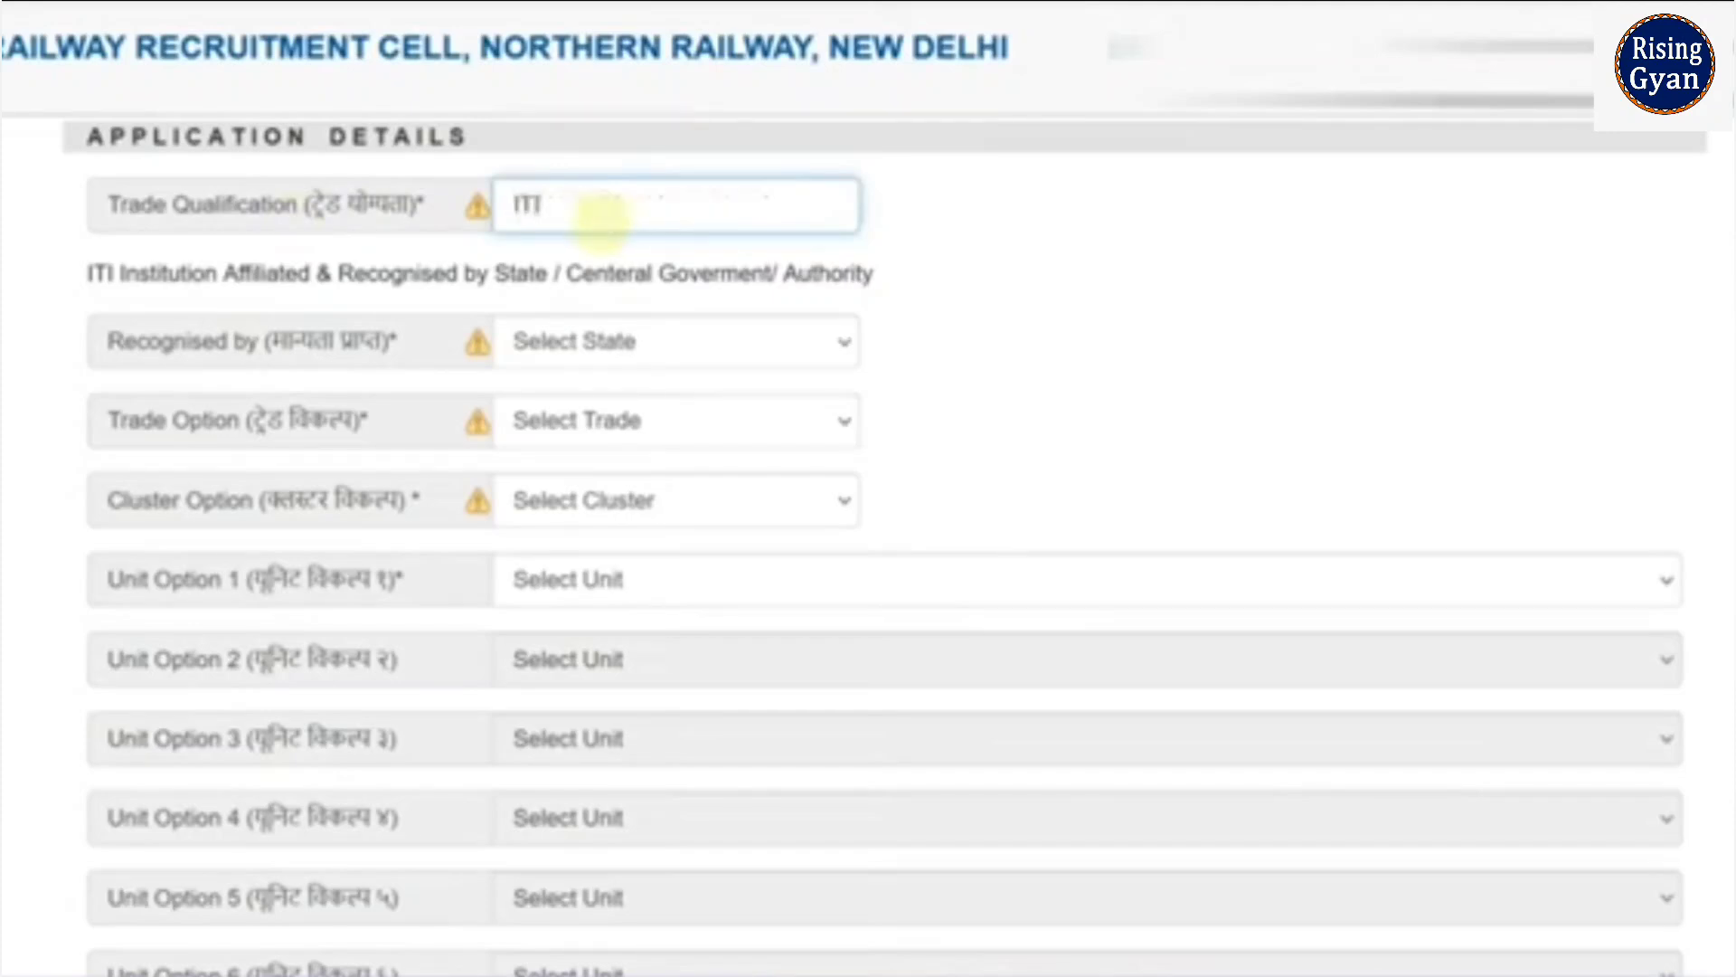
left_click(928, 288)
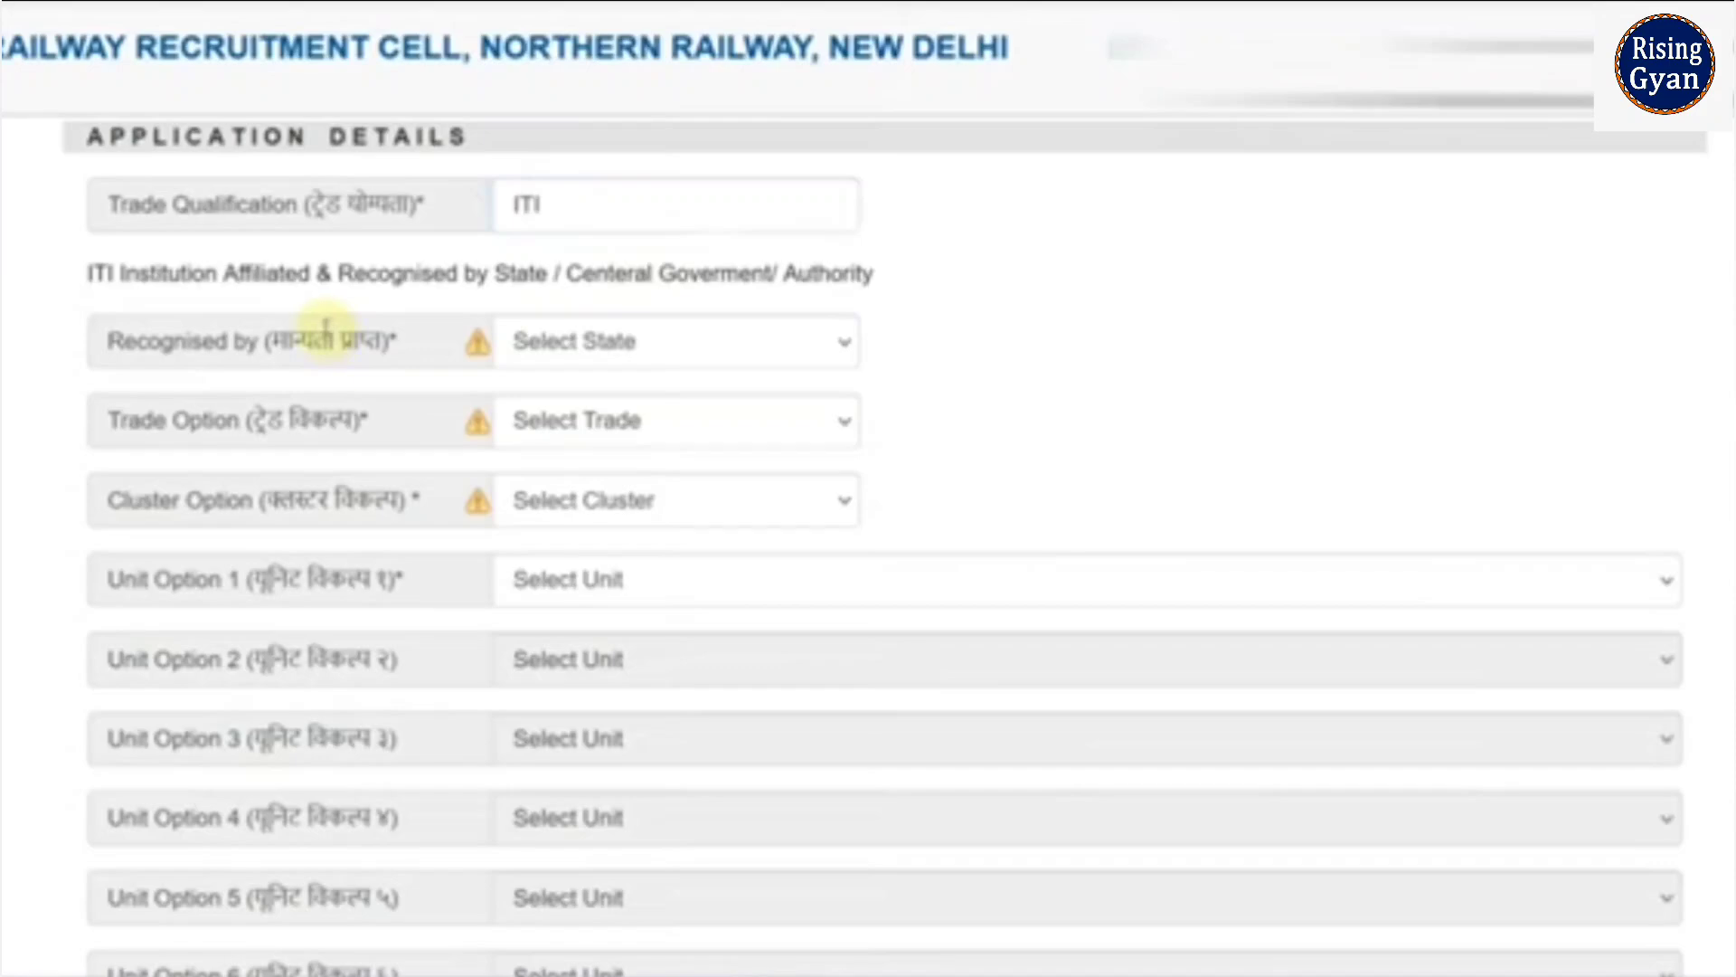
left_click(665, 353)
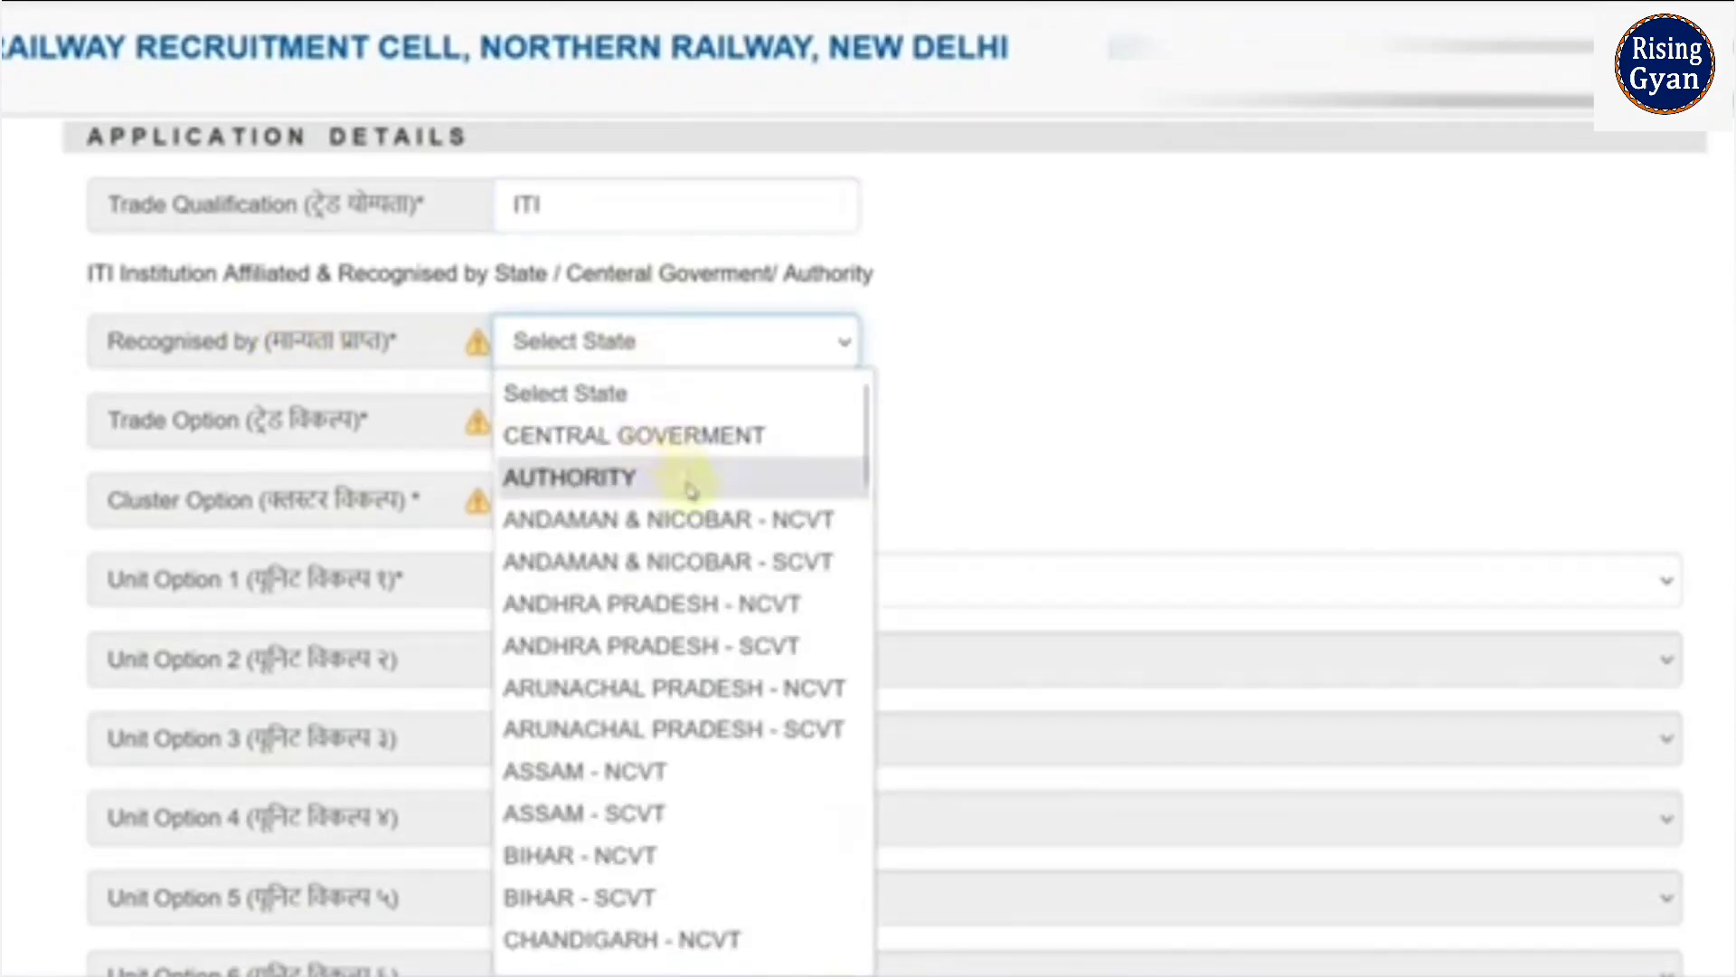
scroll(748, 632, "down", 20)
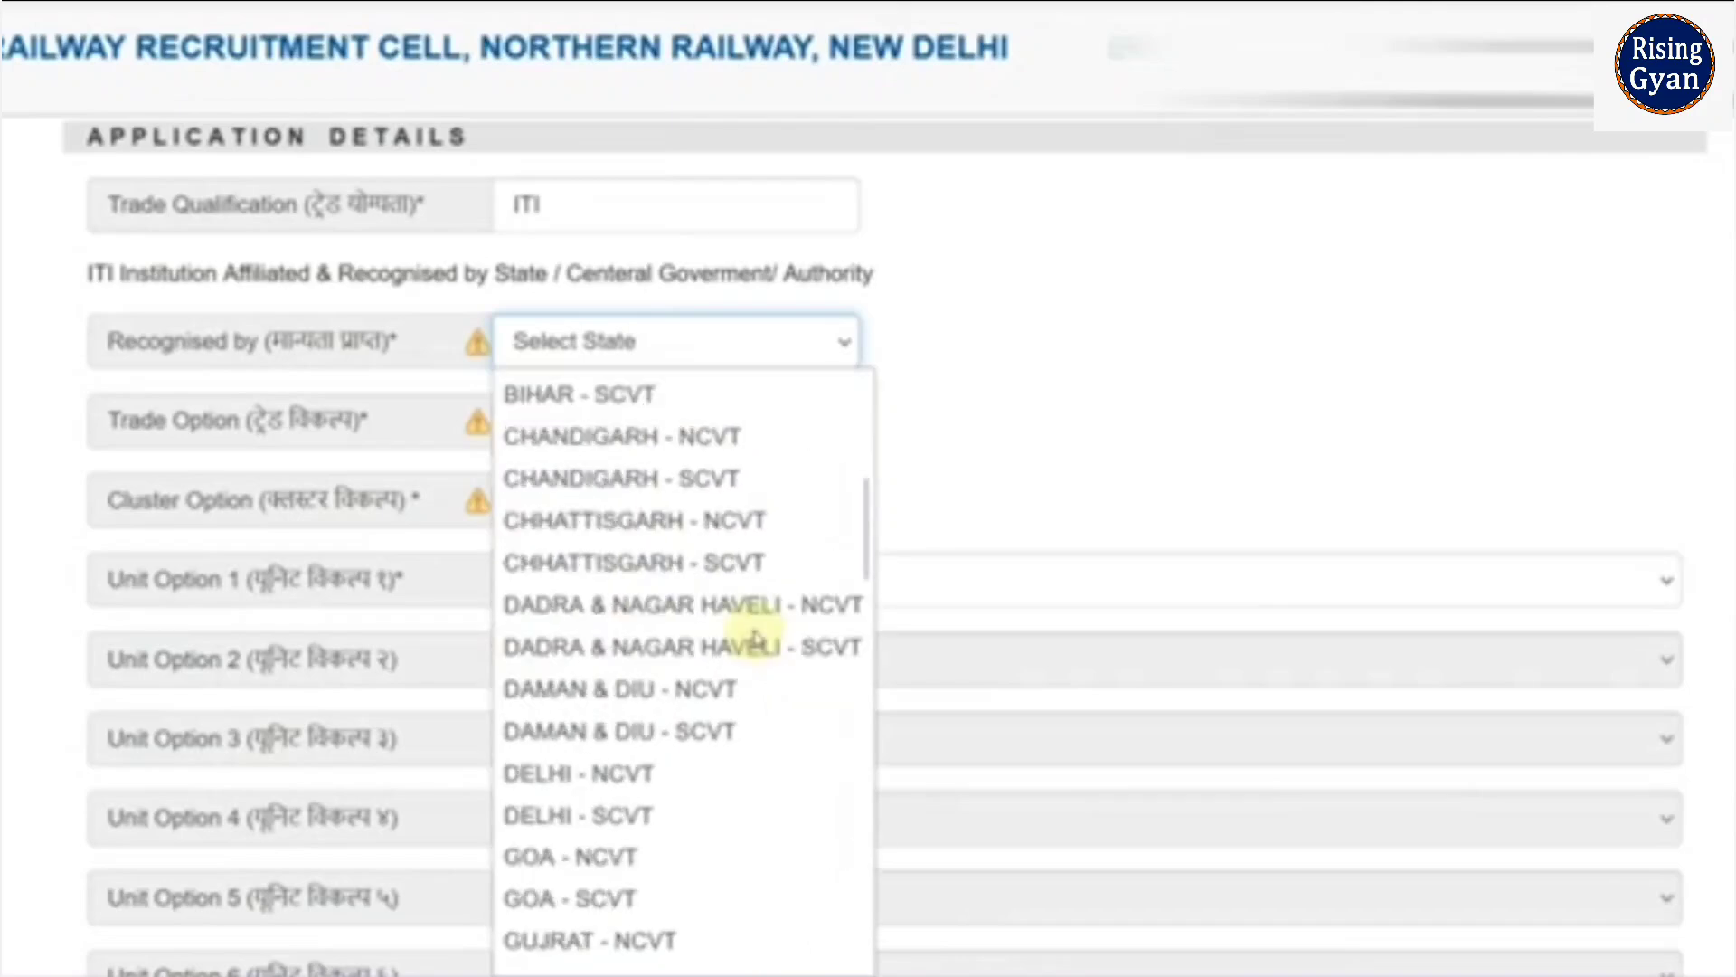
scroll(756, 633, "down", 6)
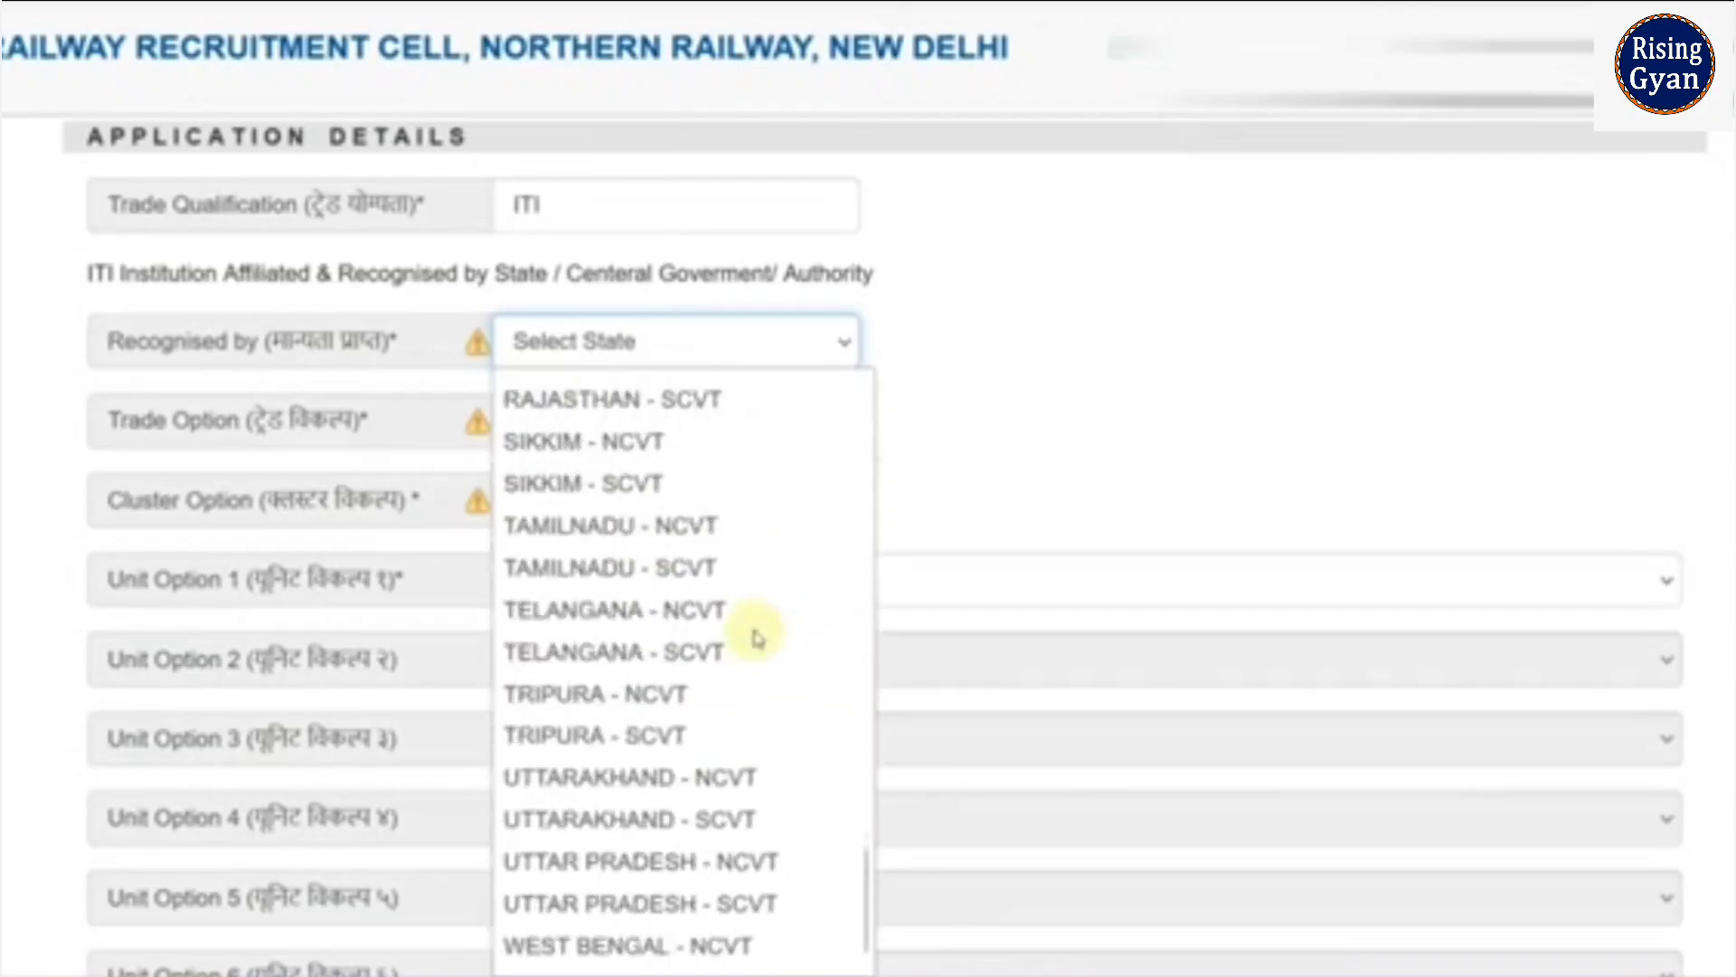
scroll(751, 657, "up", 2)
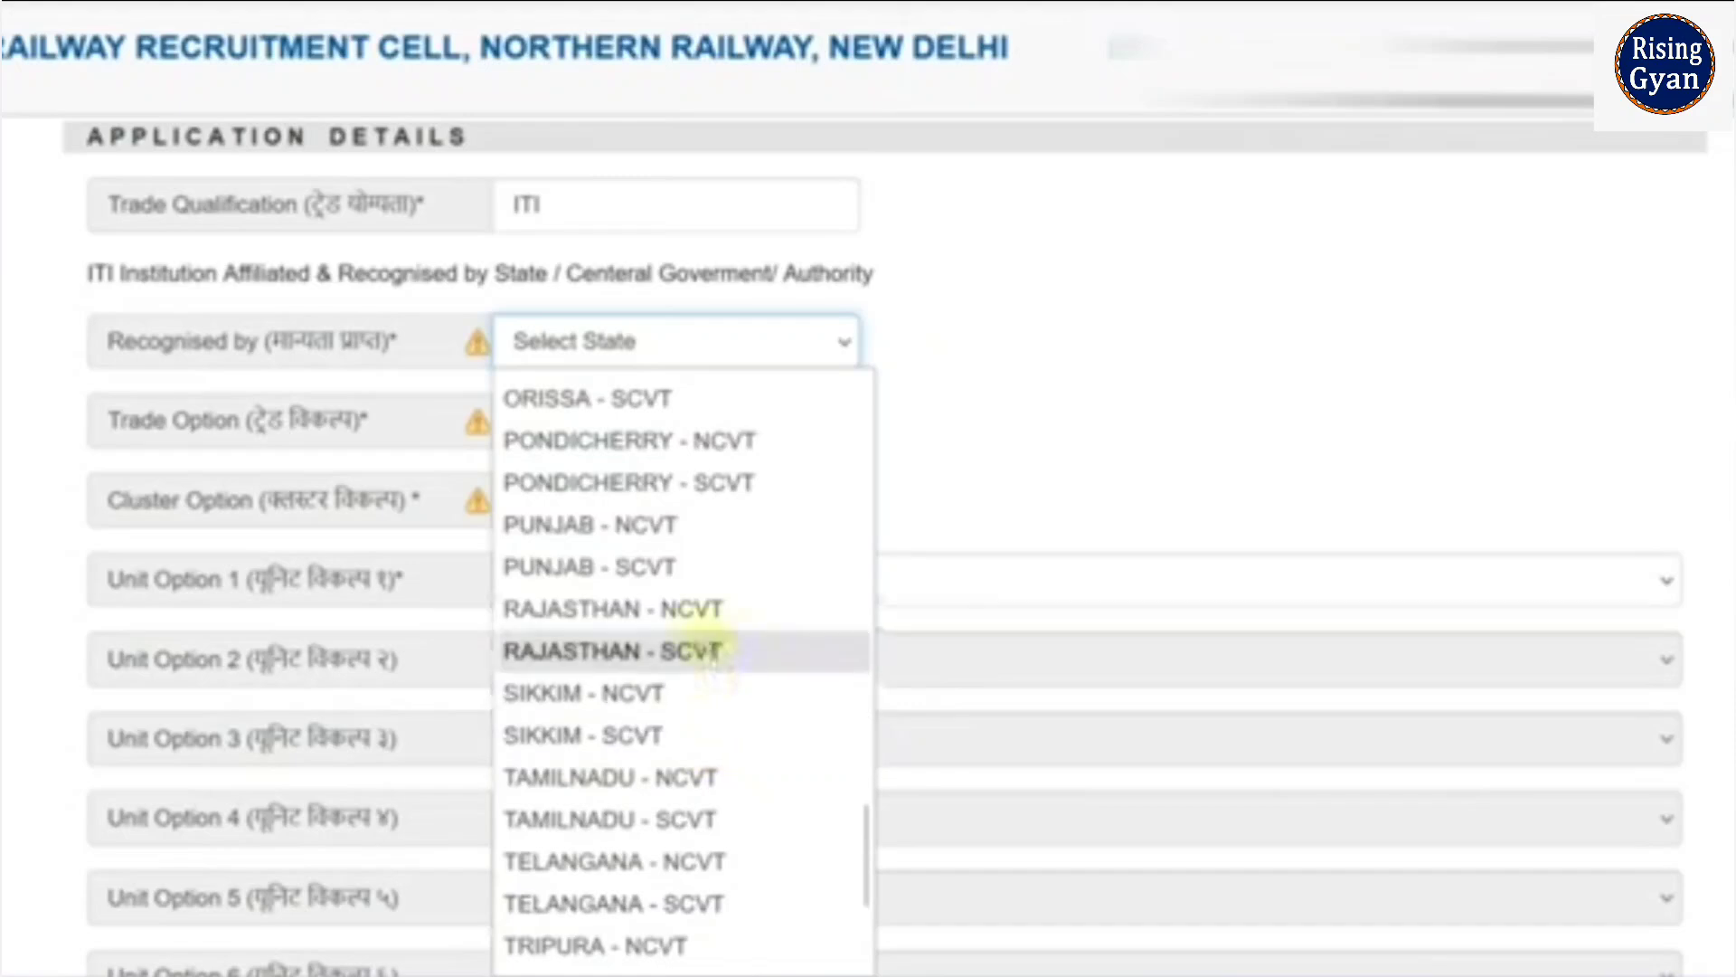
left_click(701, 610)
- Choose trade FITTER and cluster option DELHI
left_click(622, 441)
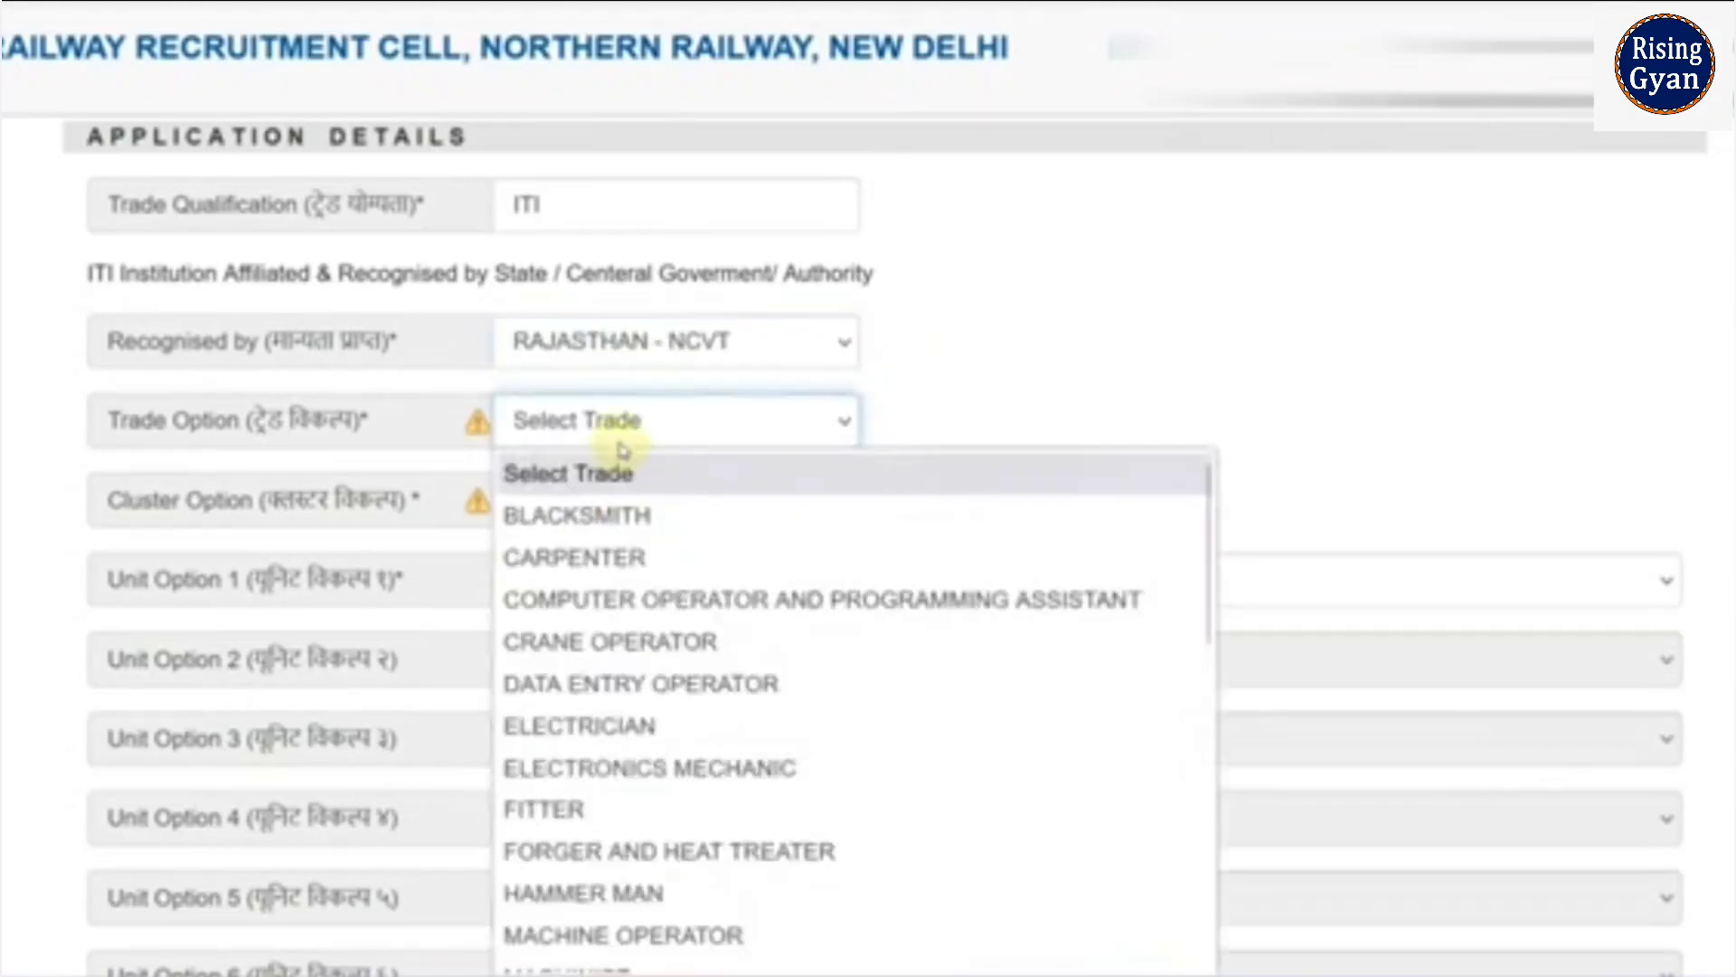
left_click(584, 805)
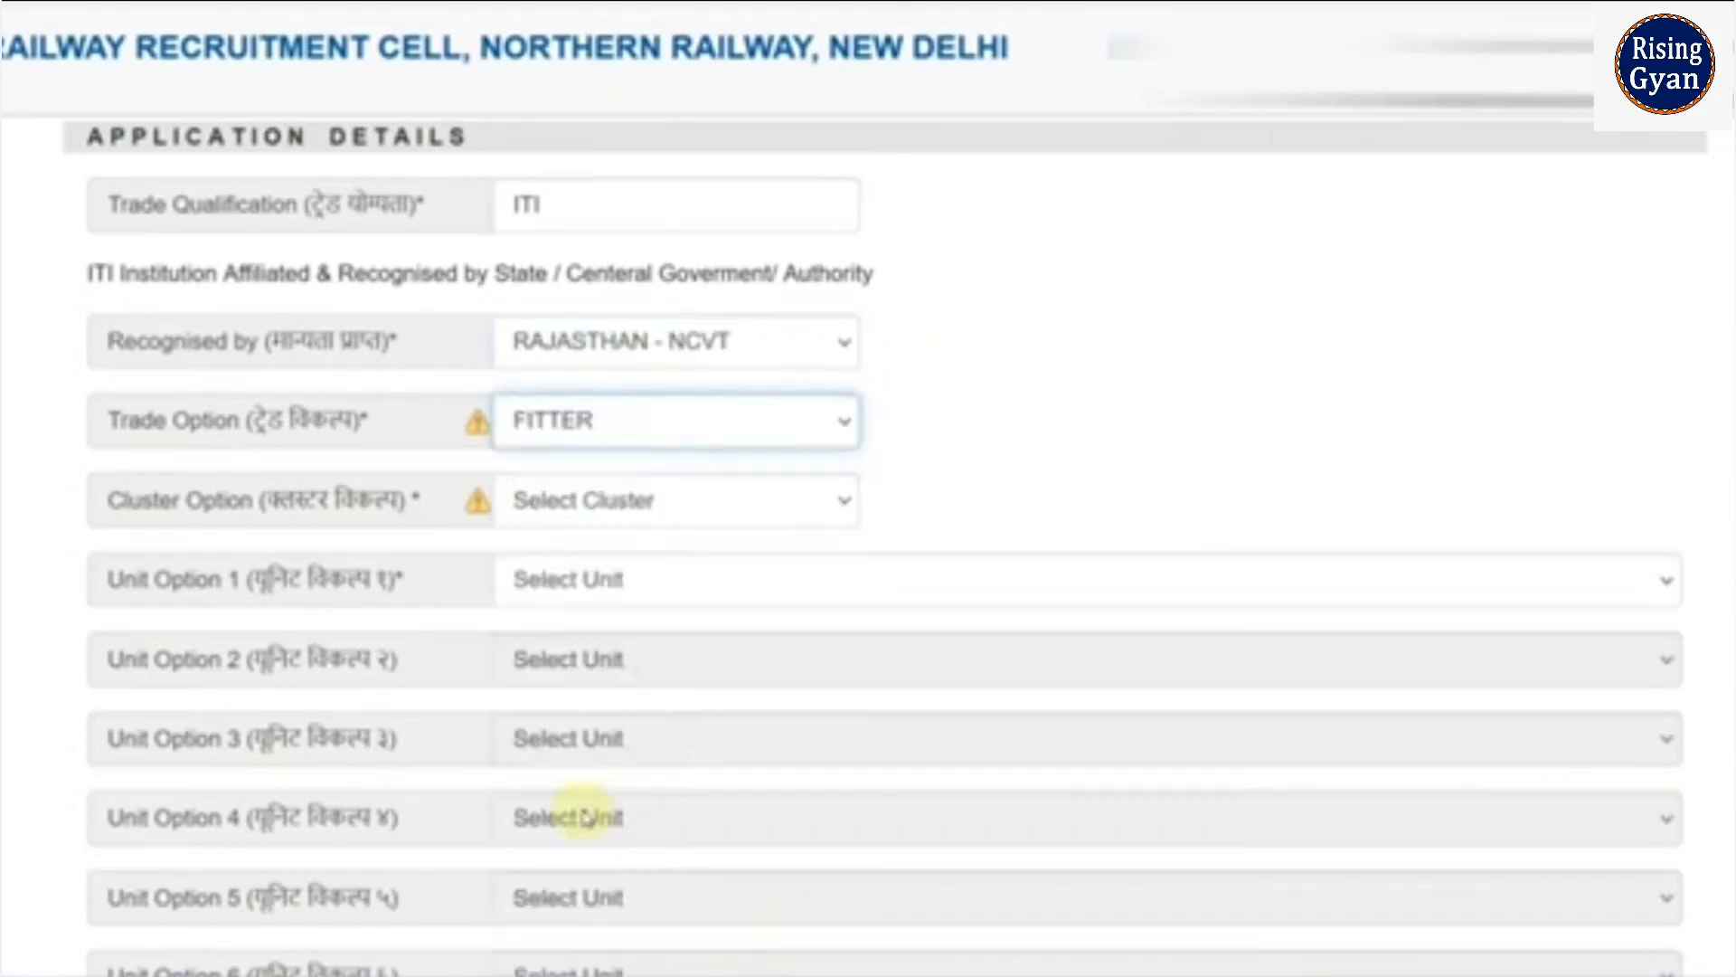
left_click(636, 513)
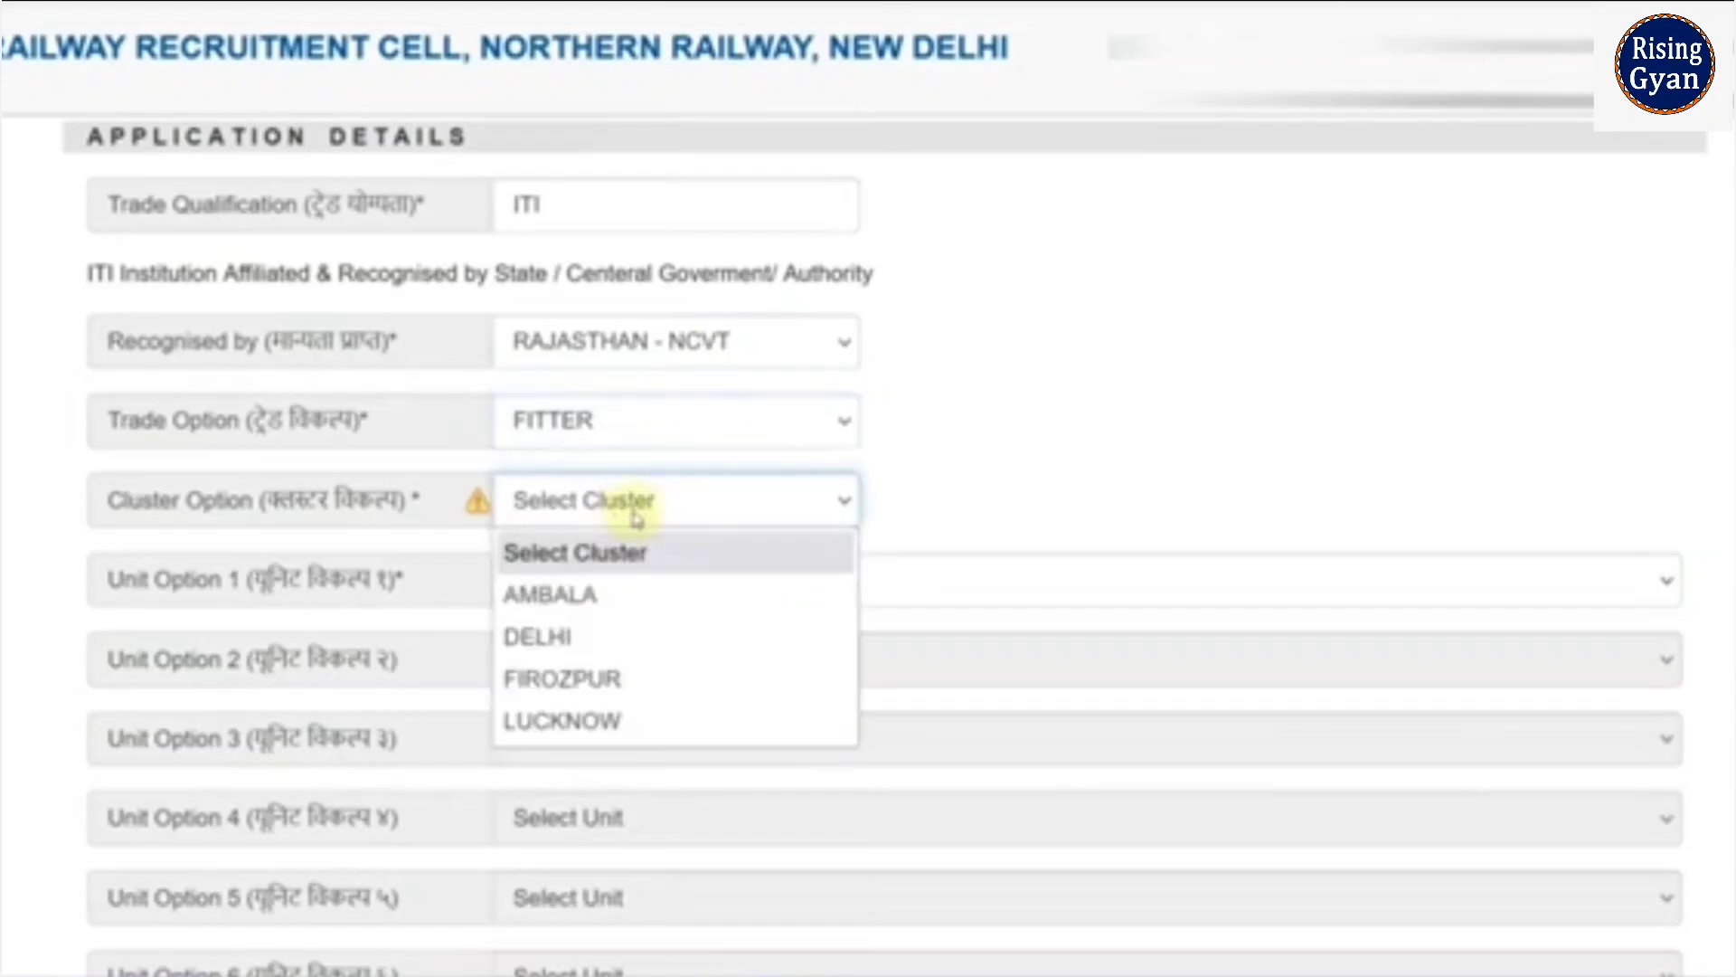
left_click(636, 513)
left_click(636, 513)
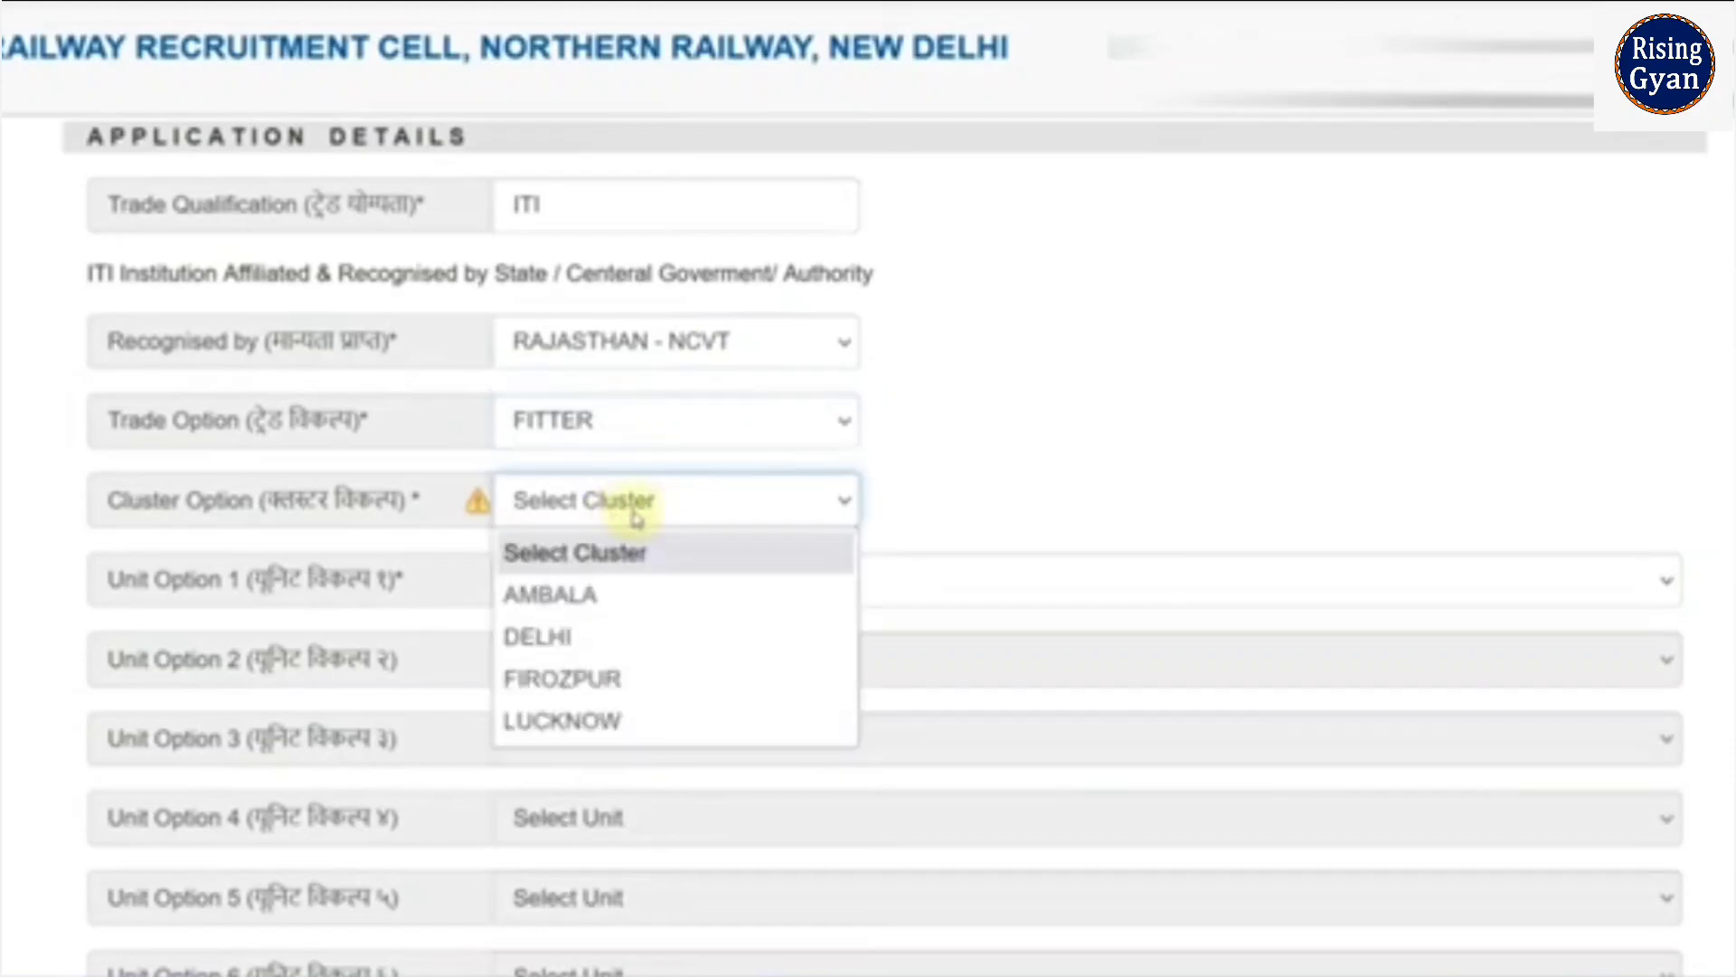
left_click(608, 636)
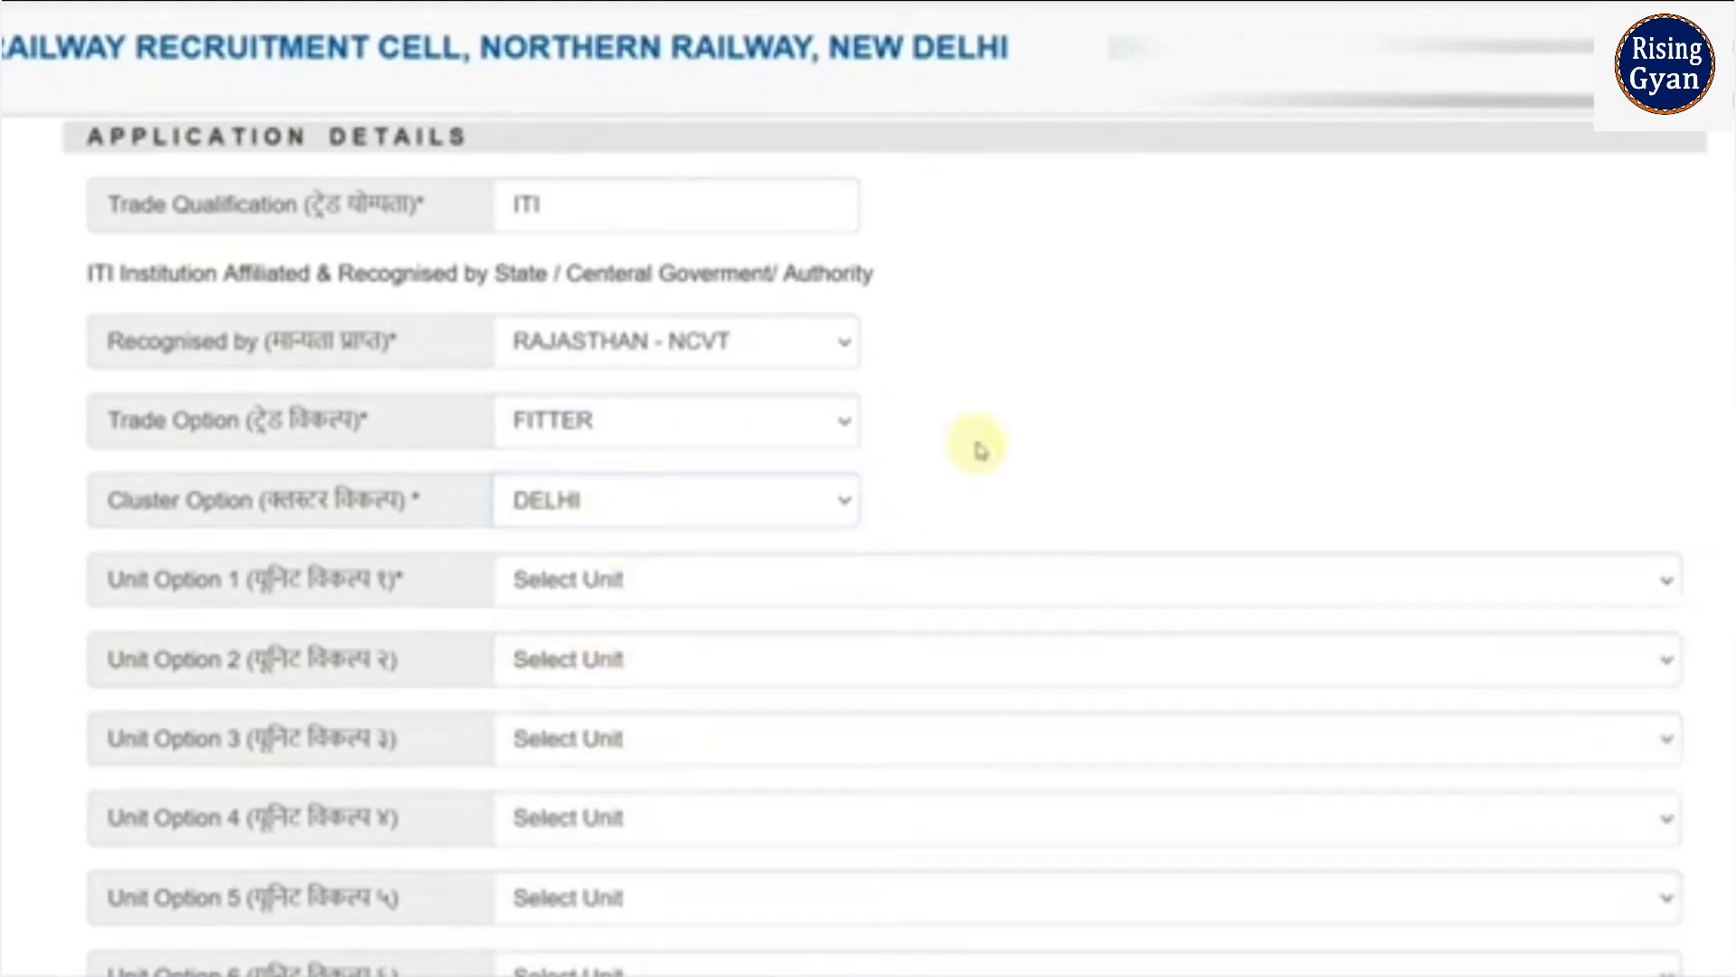
- Set unit preferences 1 and 2 to C AND W (ELEC.) W/SHOP/NEW DELHI and DSL SHED SSB
scroll(981, 449, "down", 2)
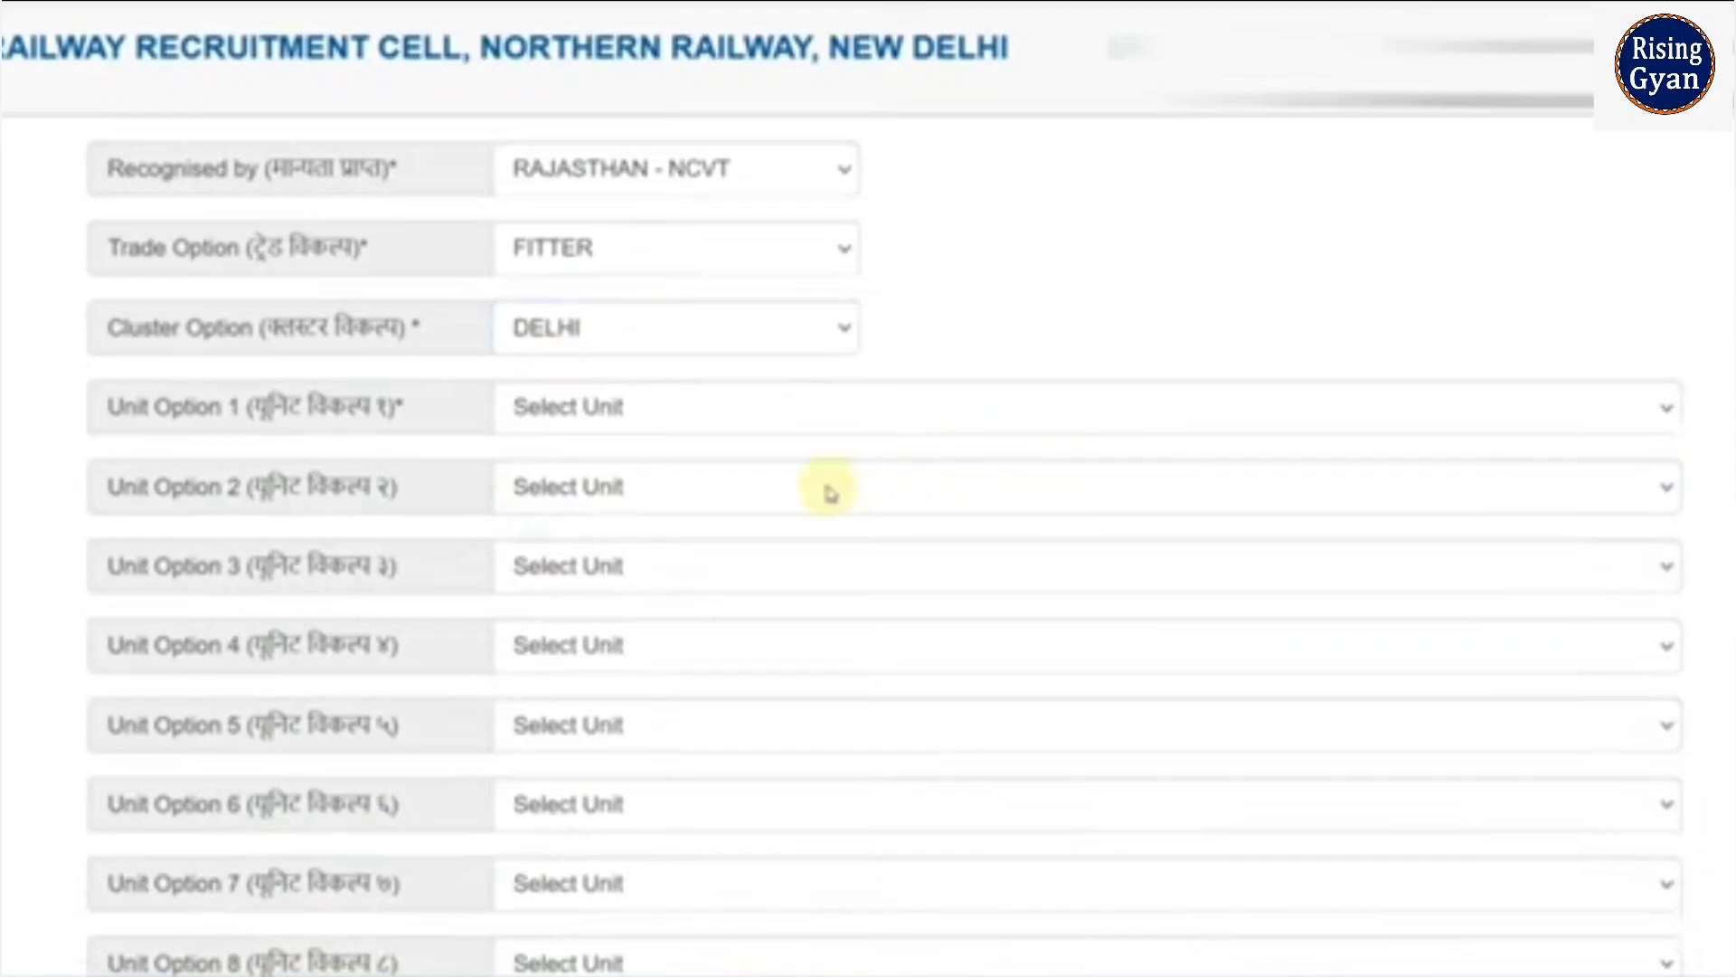
left_click(642, 409)
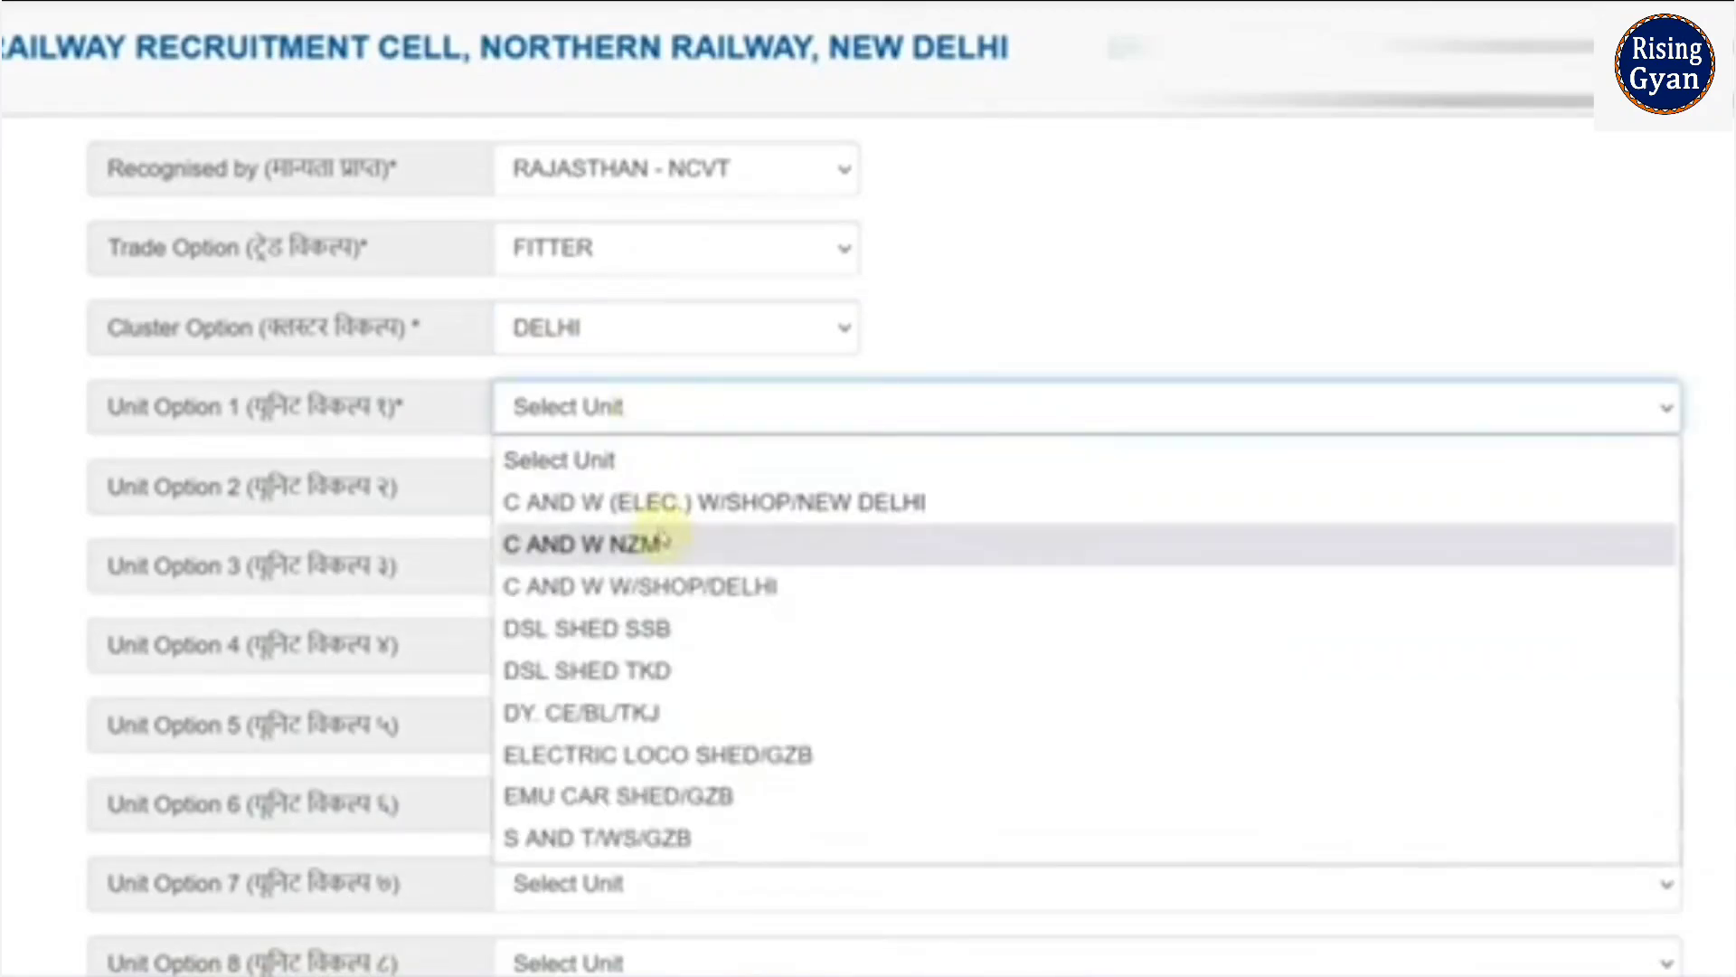
left_click(655, 503)
left_click(610, 487)
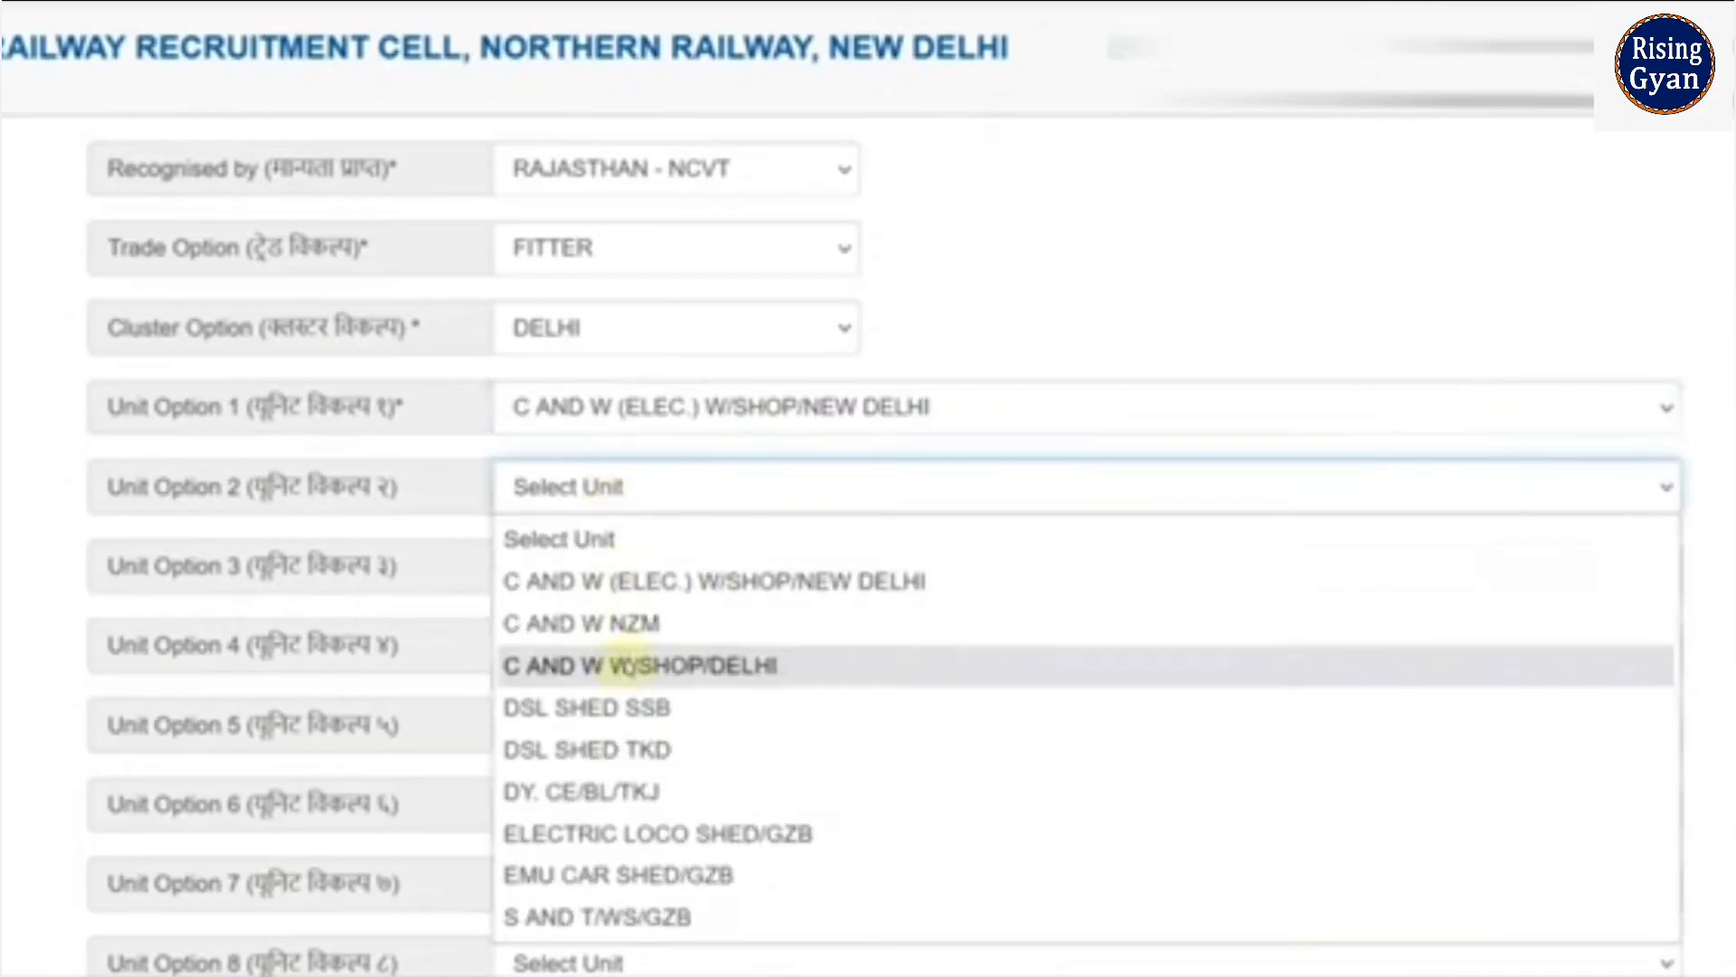
left_click(640, 704)
- Set unit preferences 3 and 4 to EMU CAR SHED/GZB and S AND T/WS/GZB
left_click(610, 579)
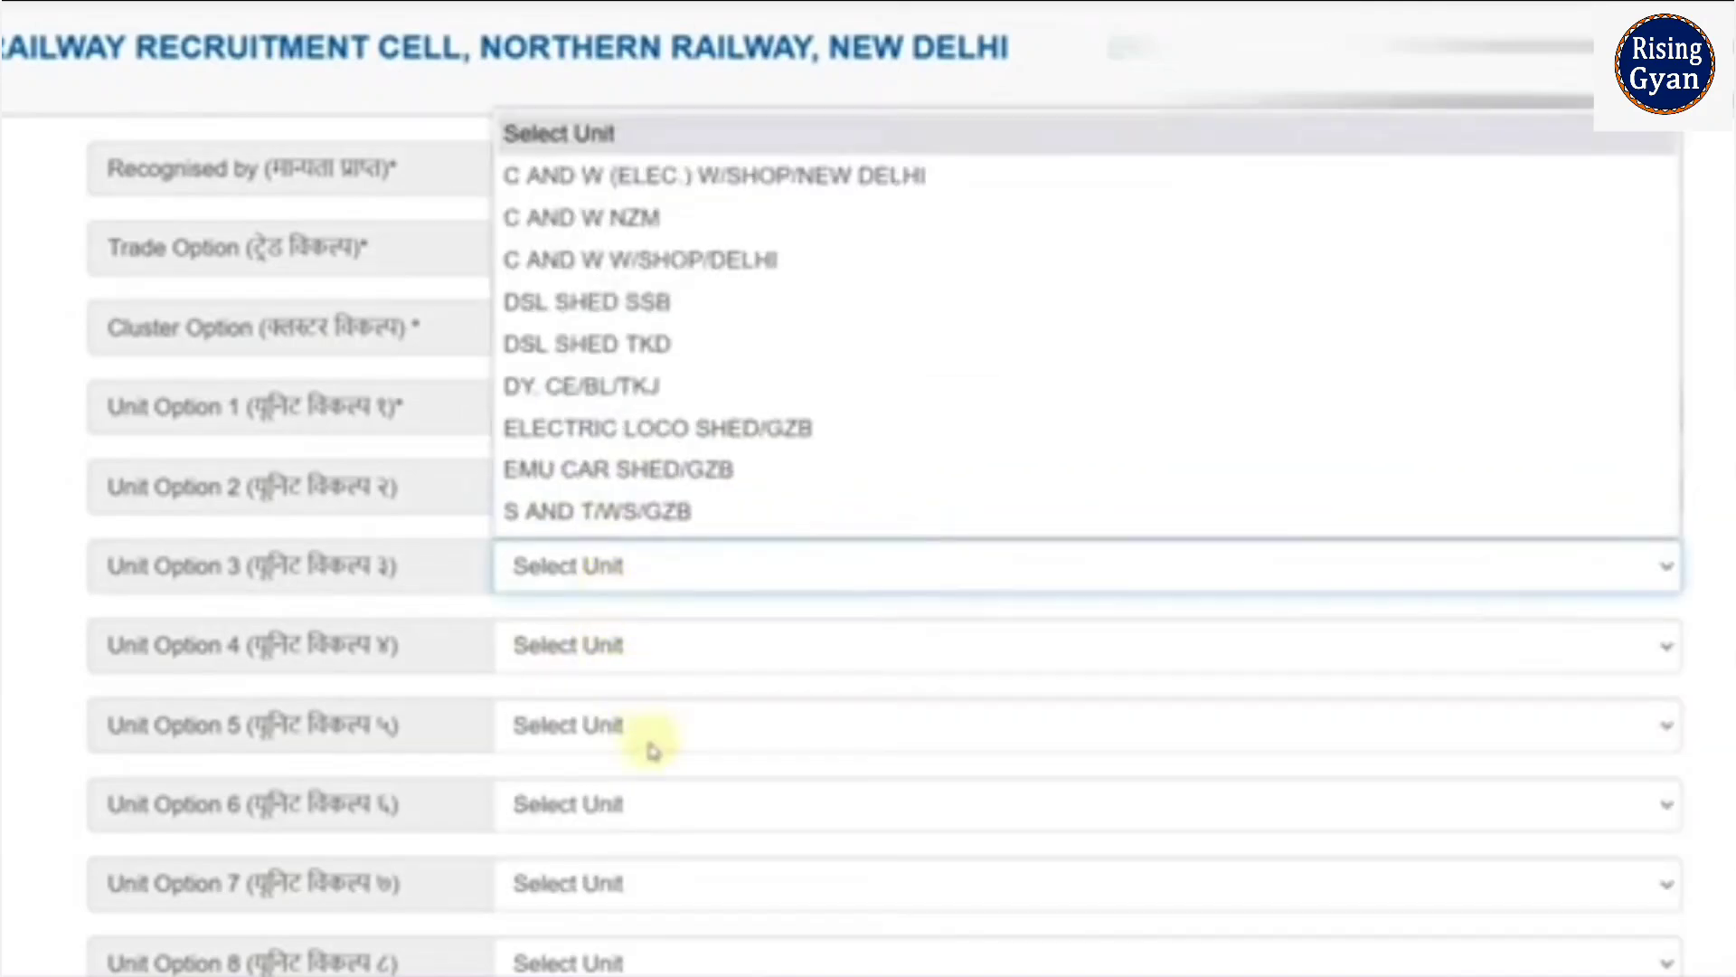
left_click(669, 474)
scroll(674, 632, "down", 3)
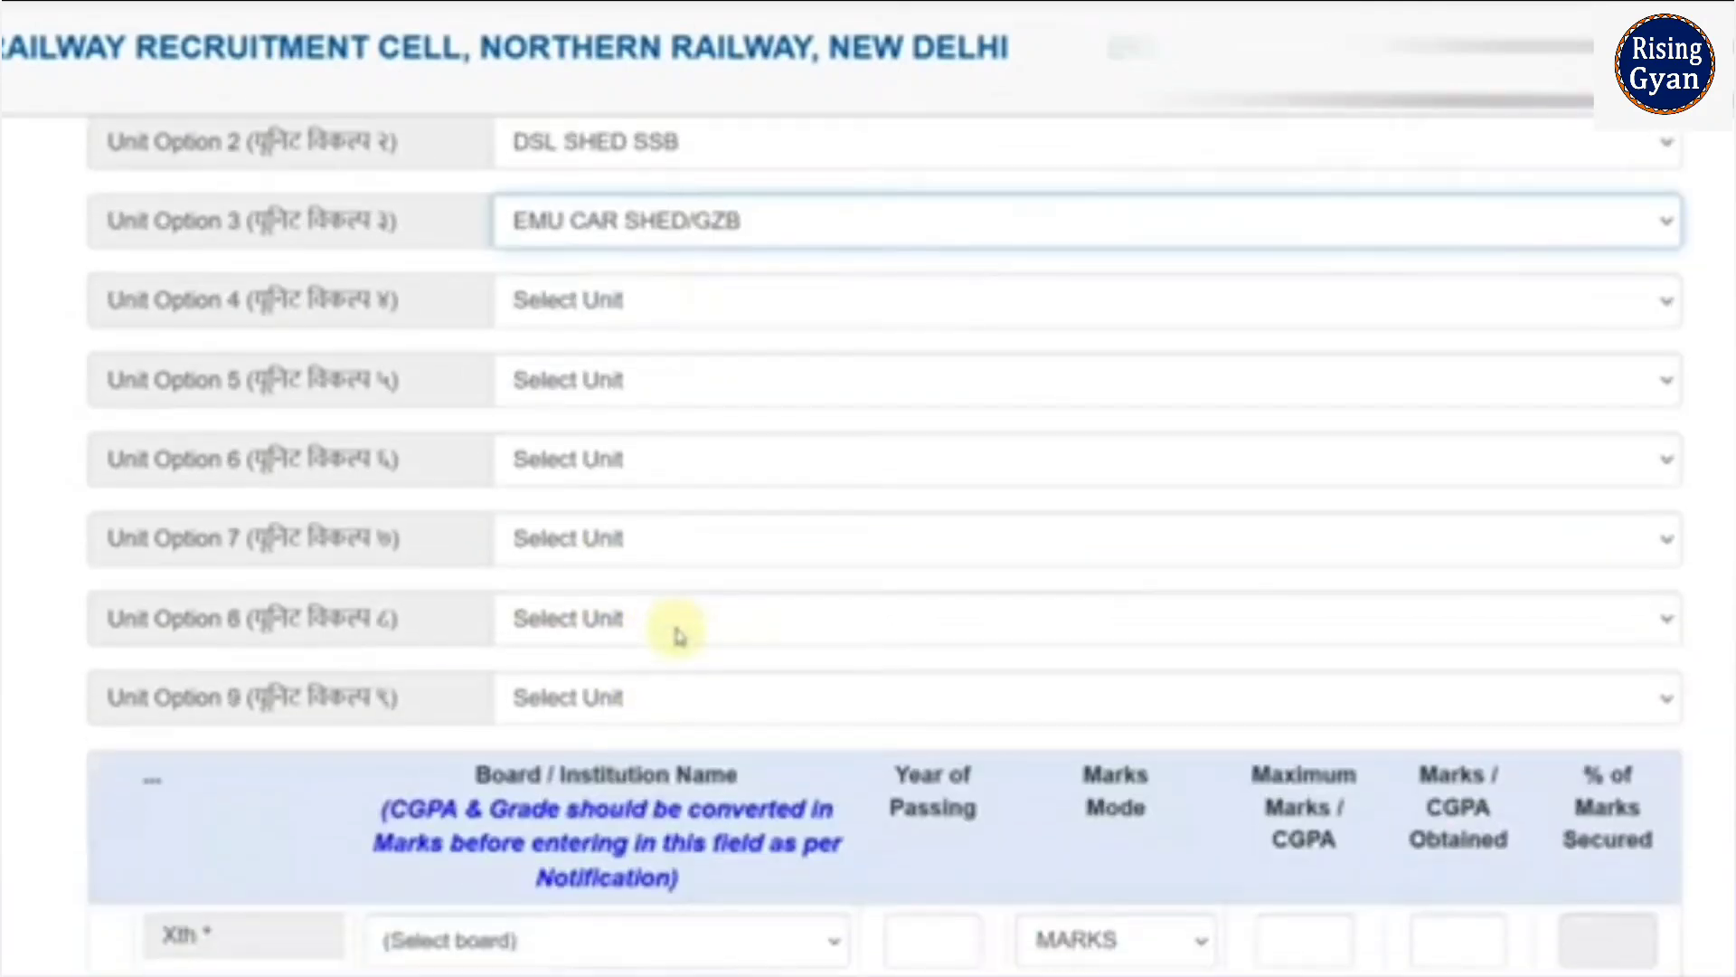
left_click(624, 305)
left_click(642, 687)
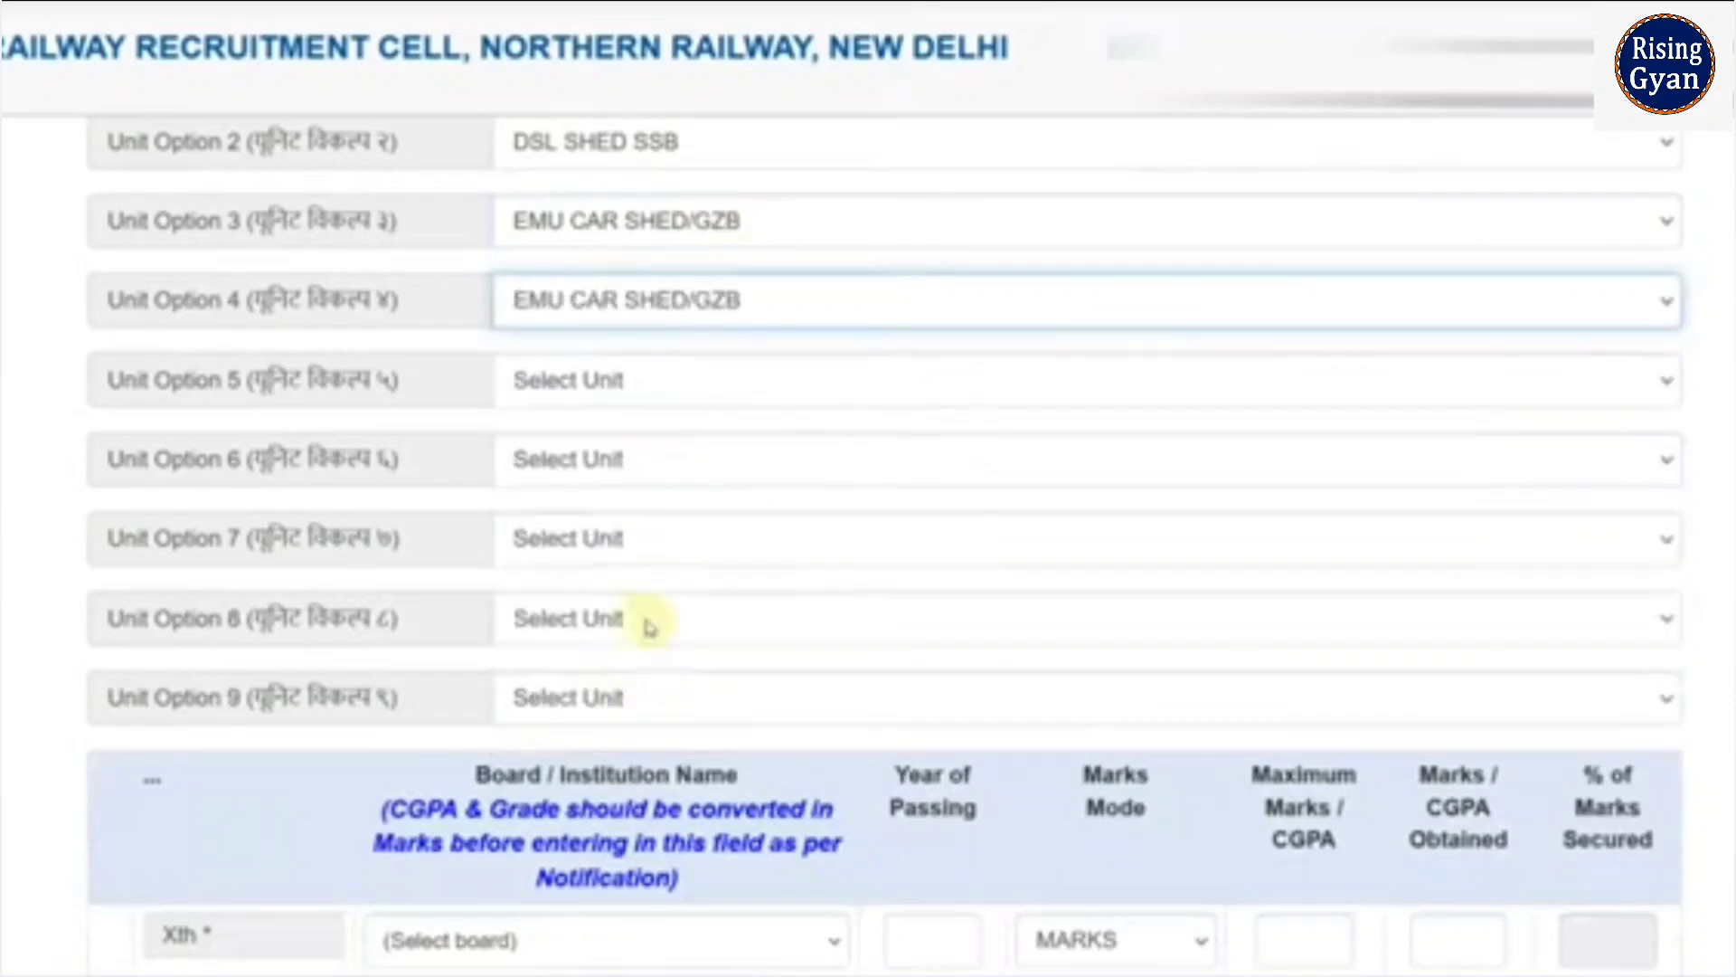
left_click(639, 307)
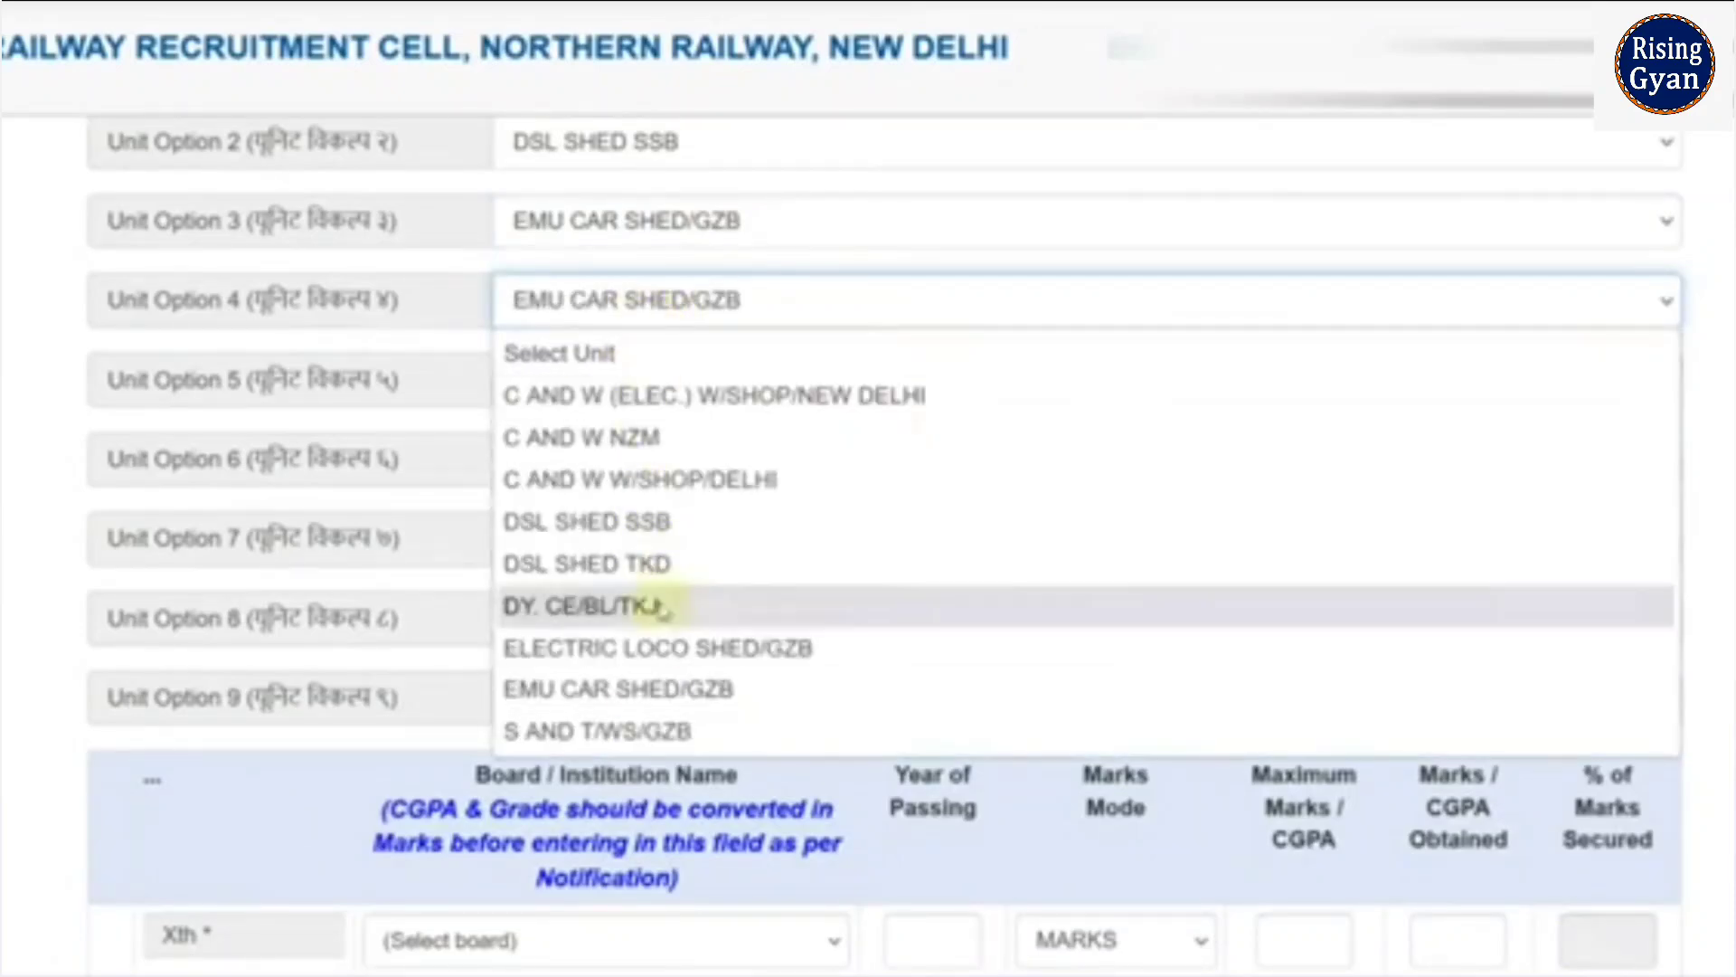
left_click(654, 728)
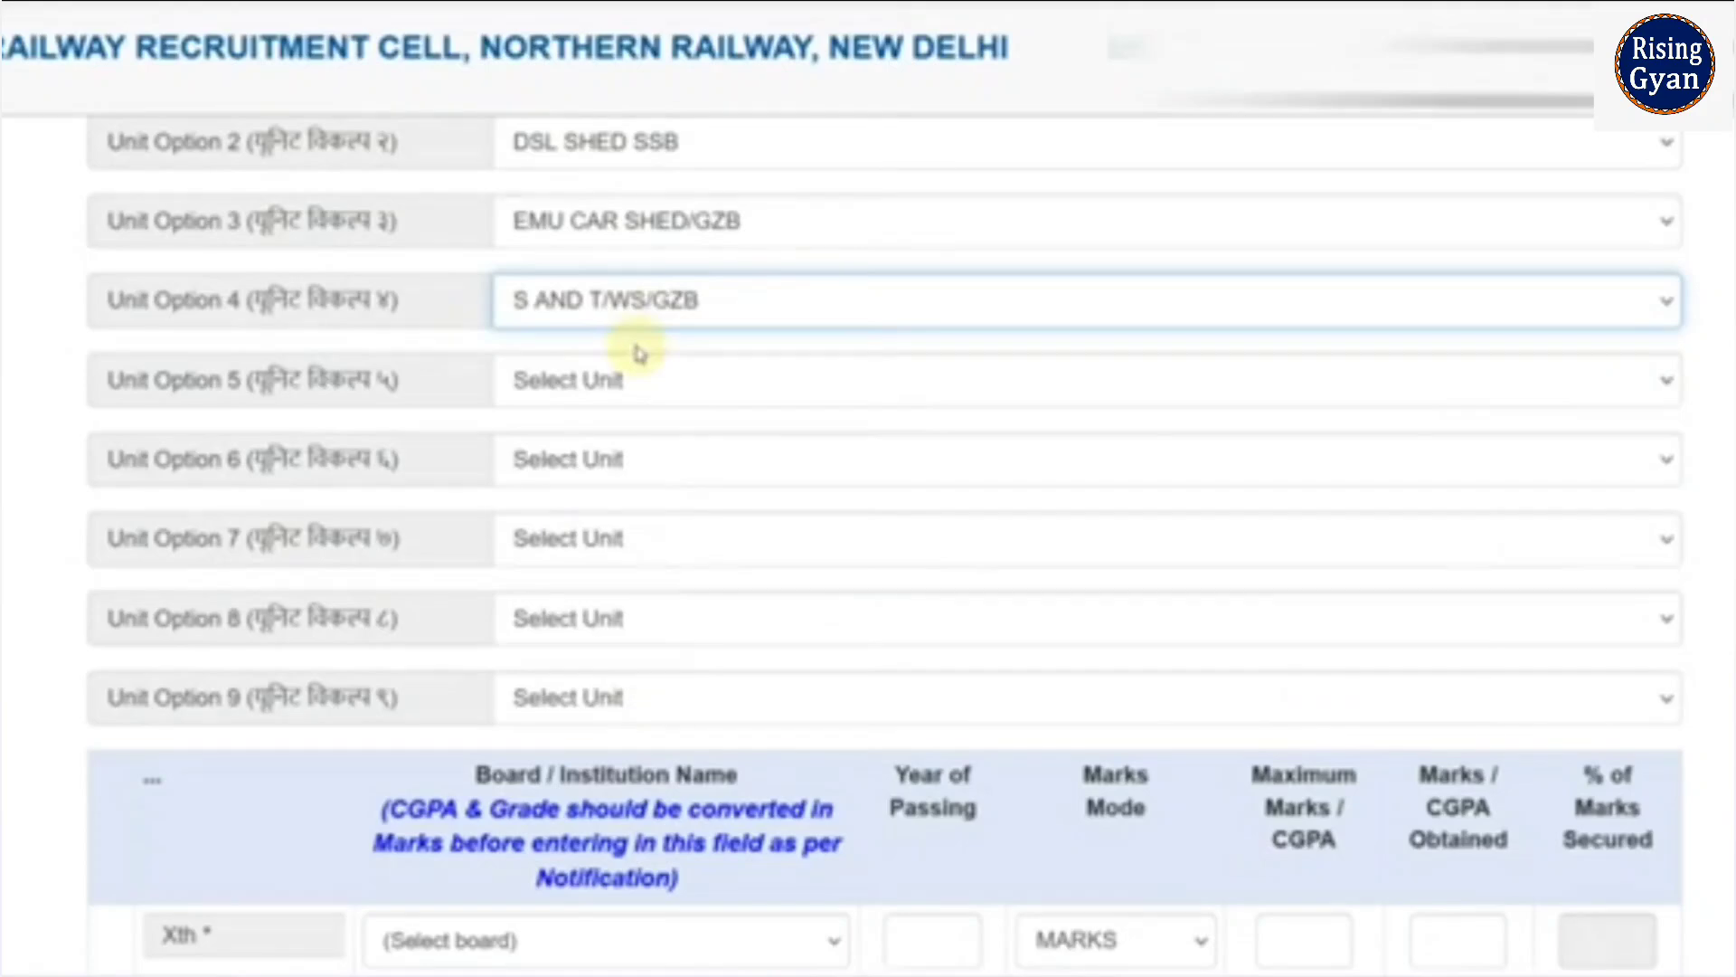
scroll(674, 417, "up", 2)
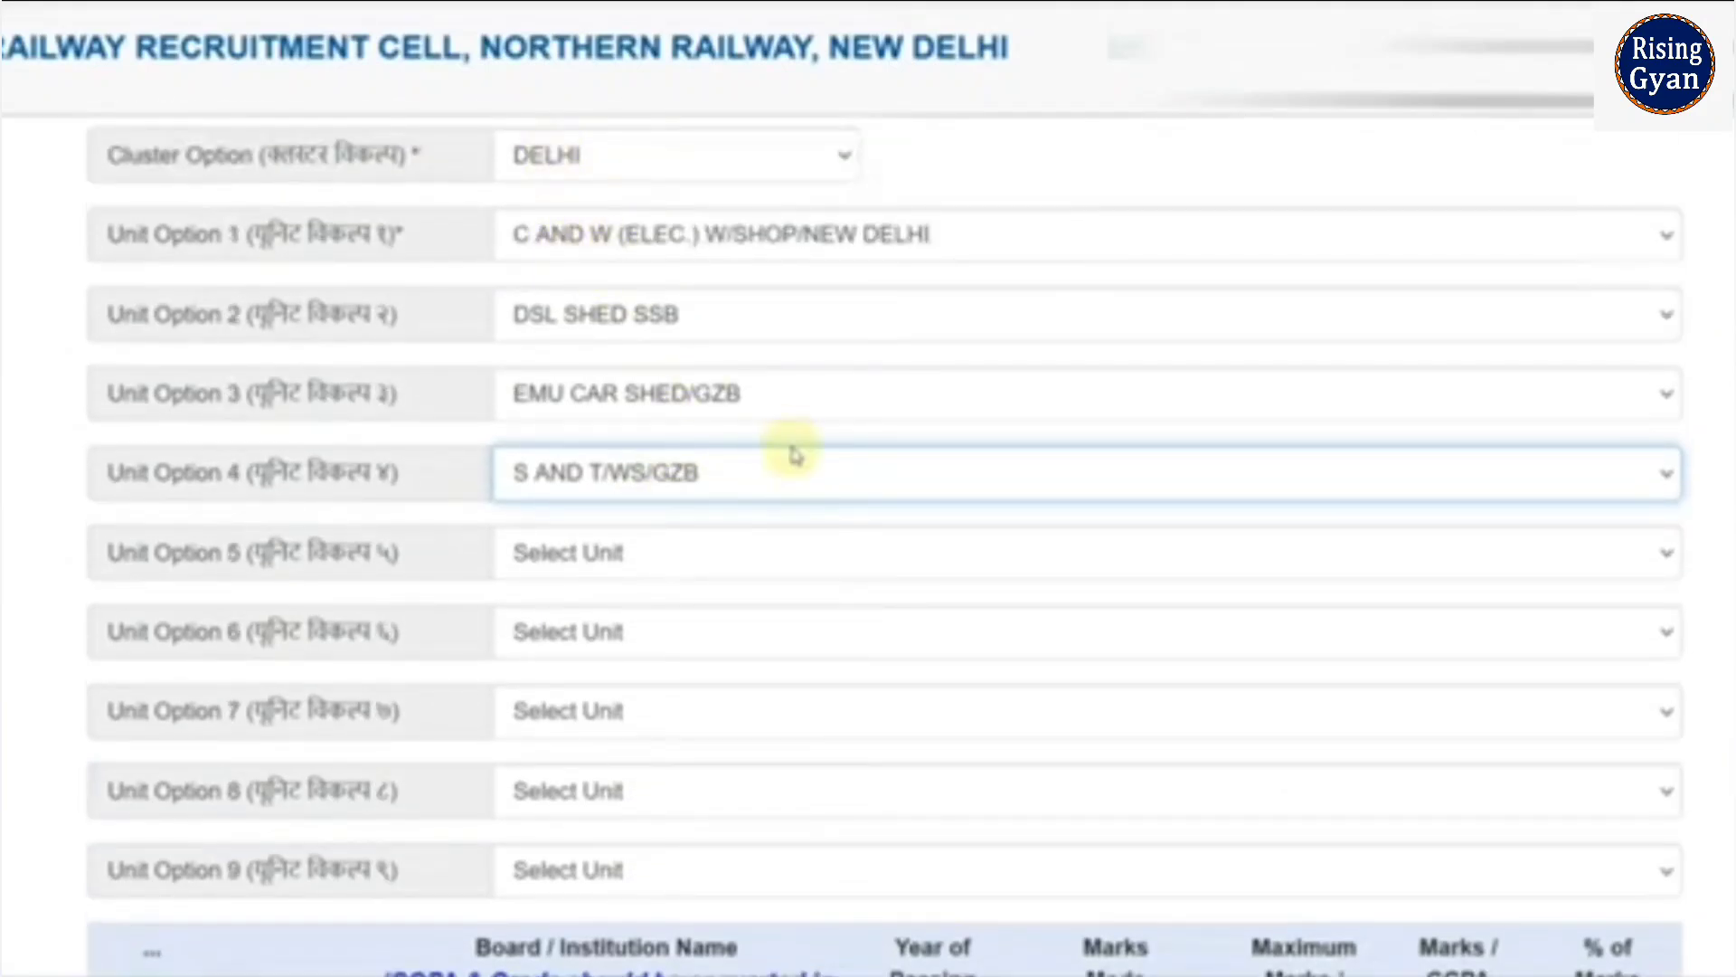
scroll(792, 452, "down", 2)
scroll(794, 454, "down", 4)
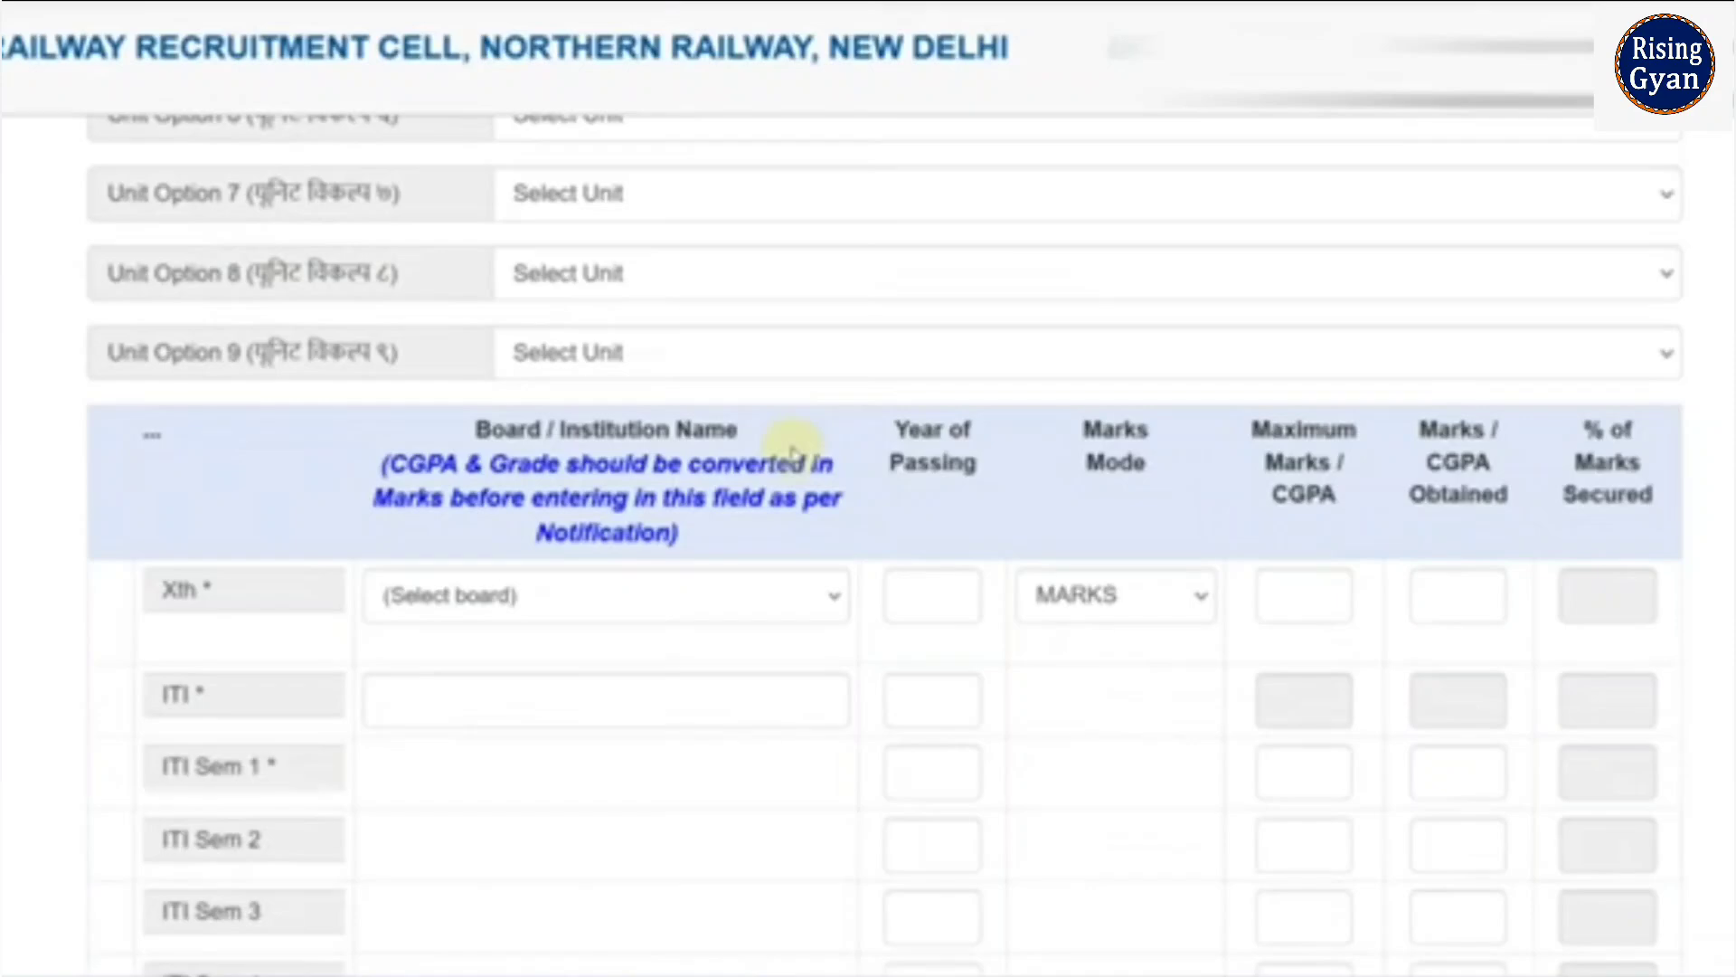
- Set the Xth board to BOARD OF SECONDARY EDUCATION RAJASTHAN, passed 2021
scroll(792, 452, "down", 2)
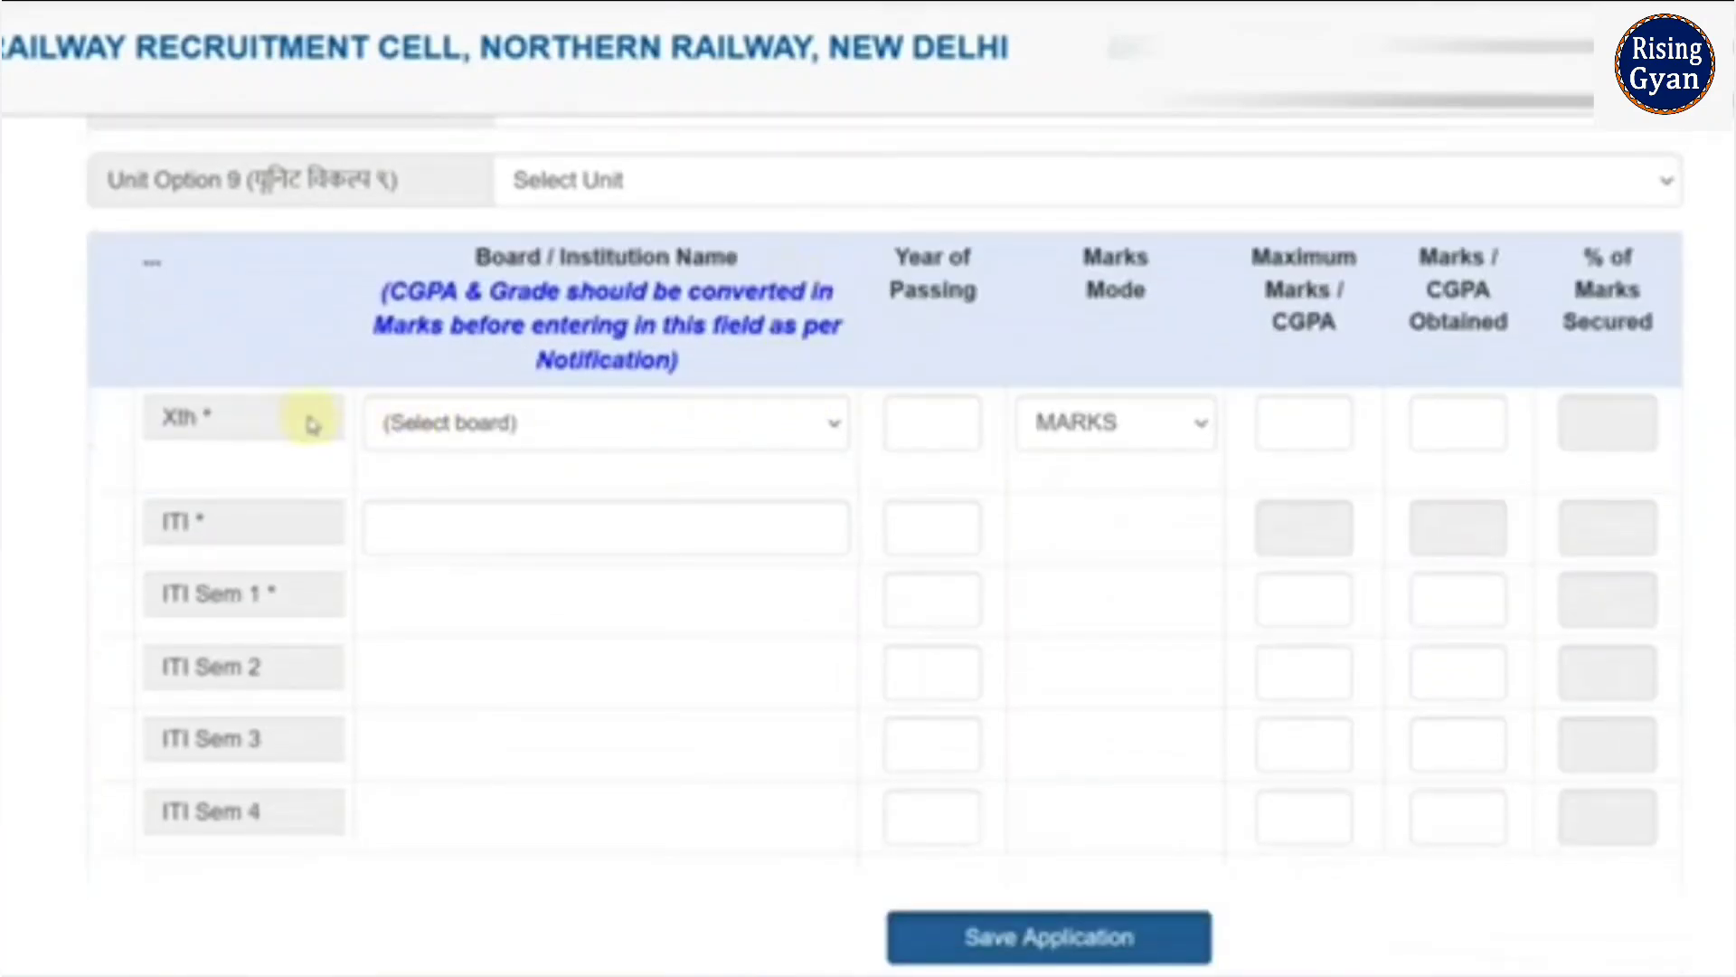
left_click(486, 439)
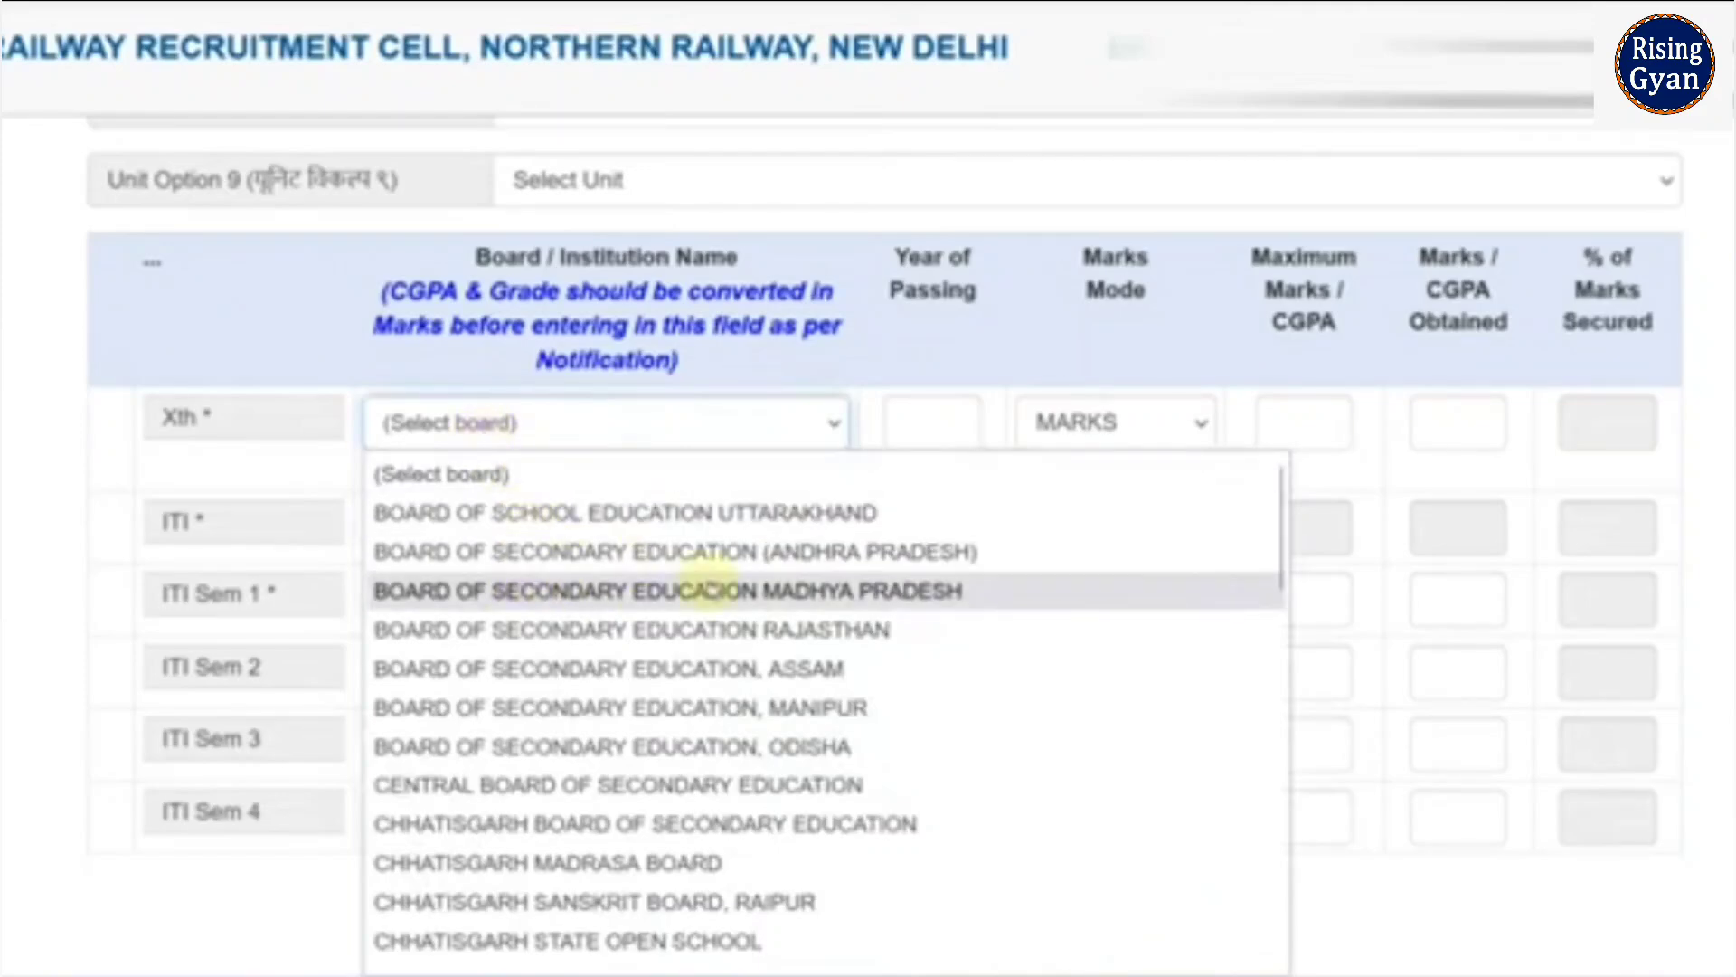
scroll(705, 638, "down", 15)
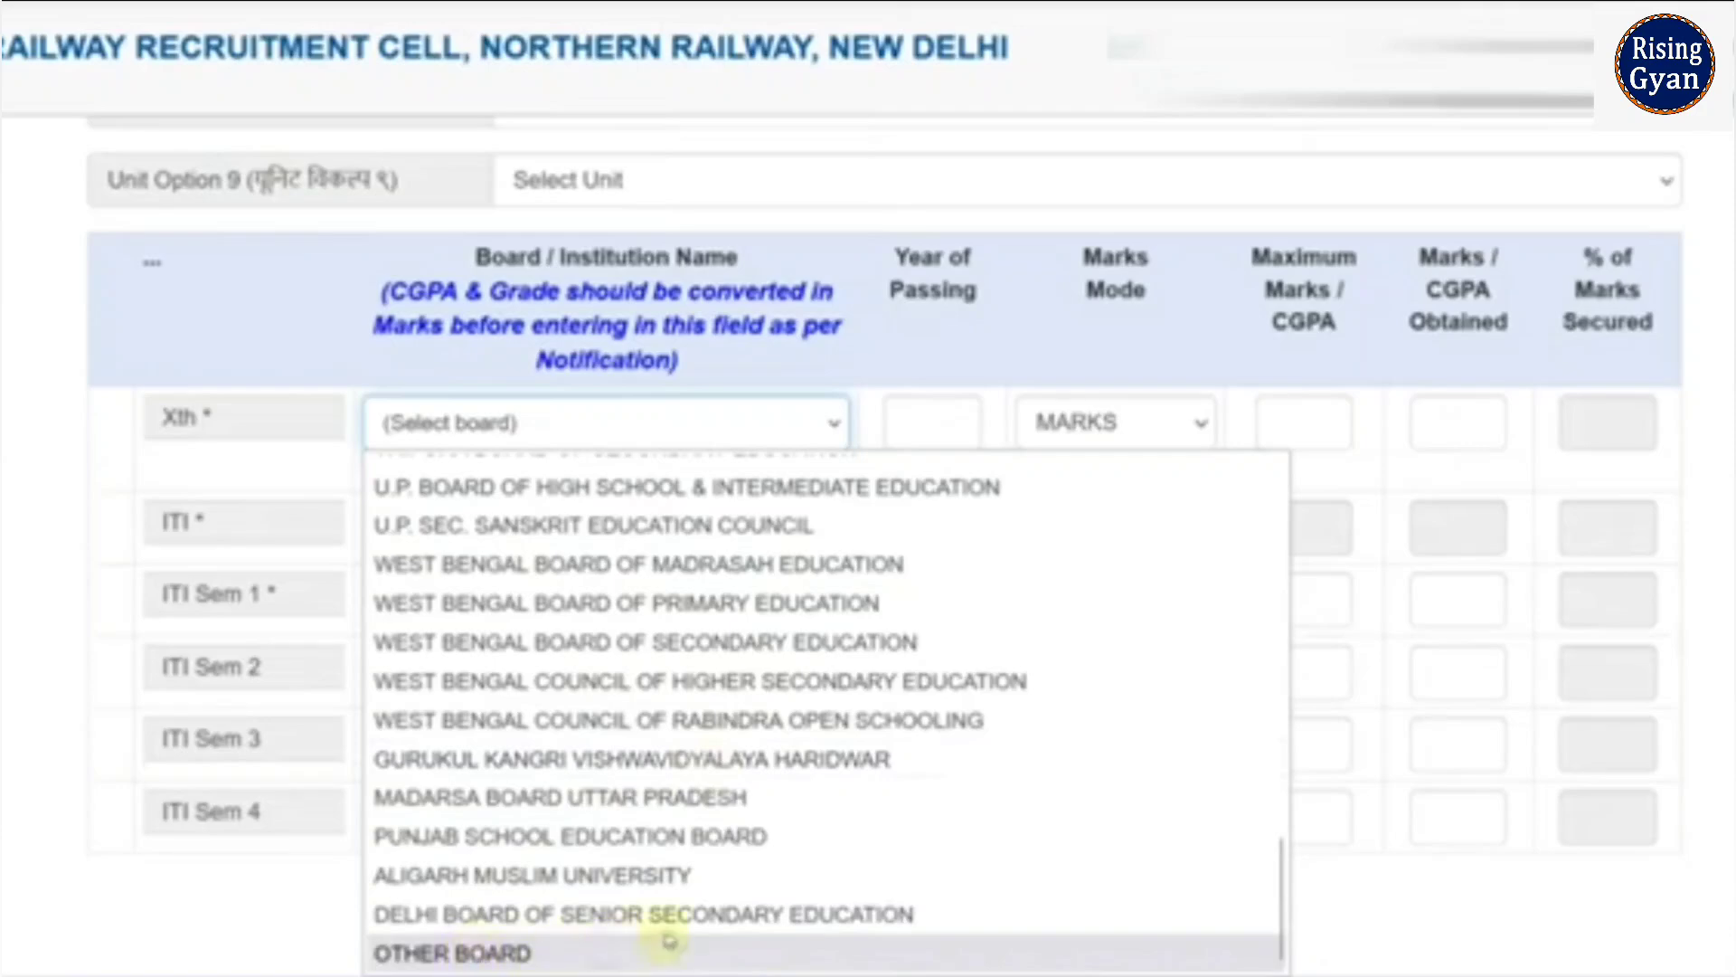
scroll(720, 905, "up", 10)
scroll(720, 904, "up", 5)
left_click(859, 625)
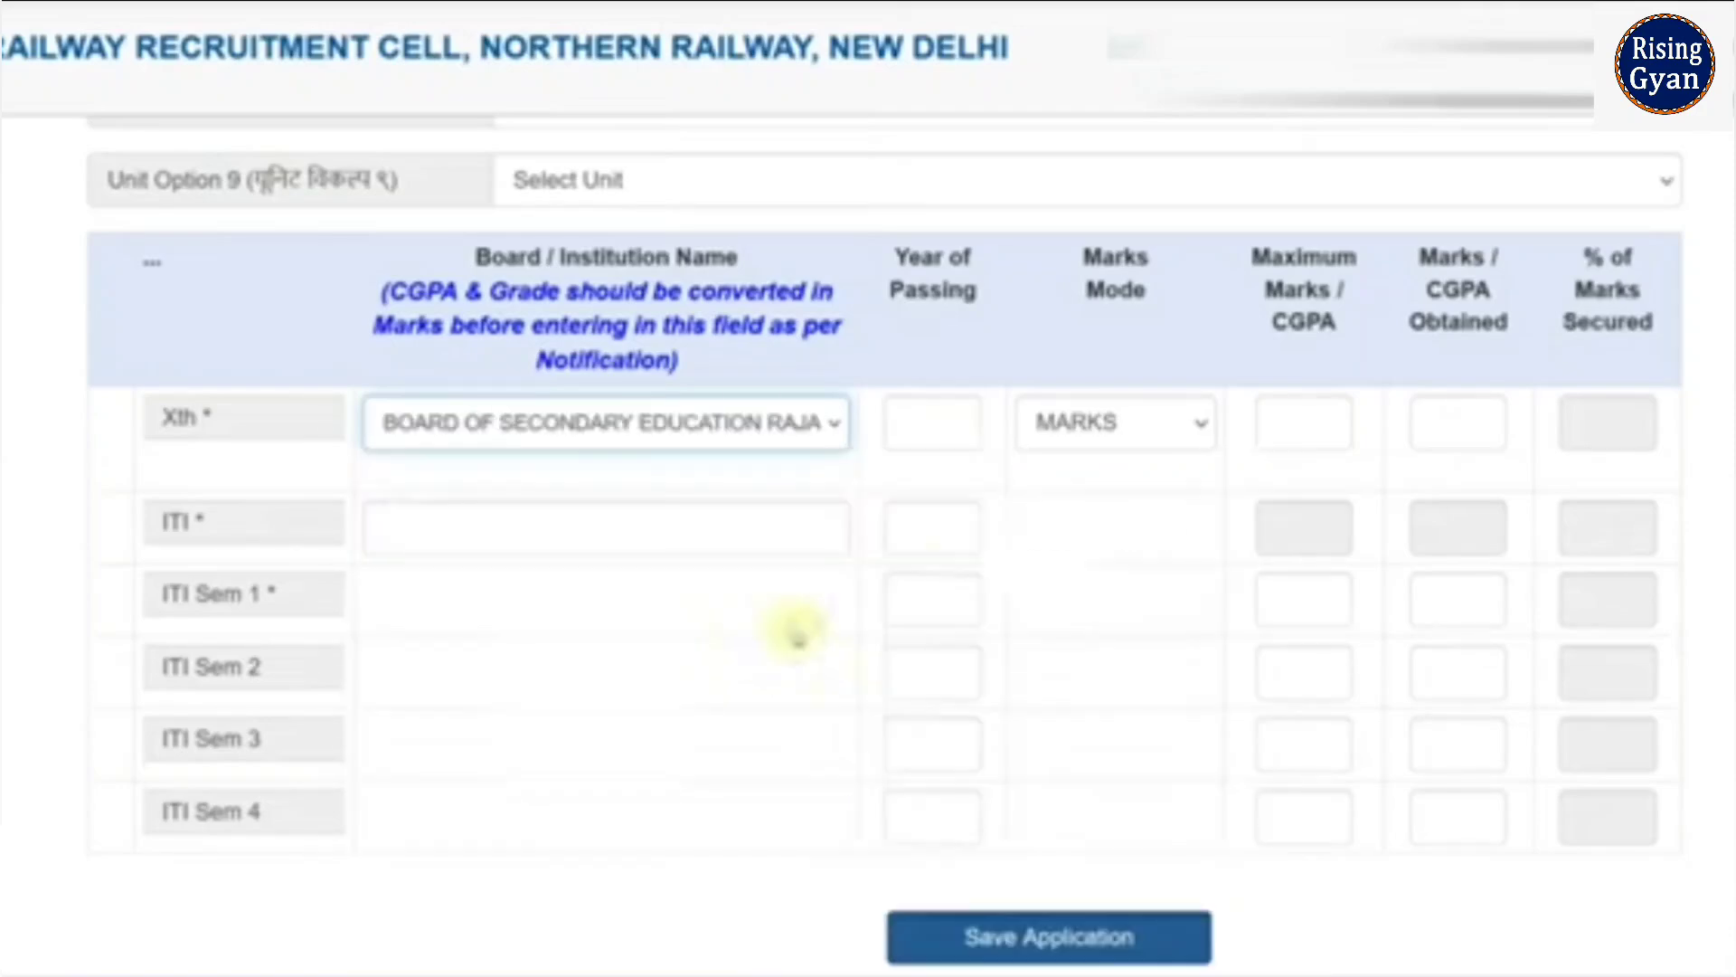
left_click(929, 440)
type("2")
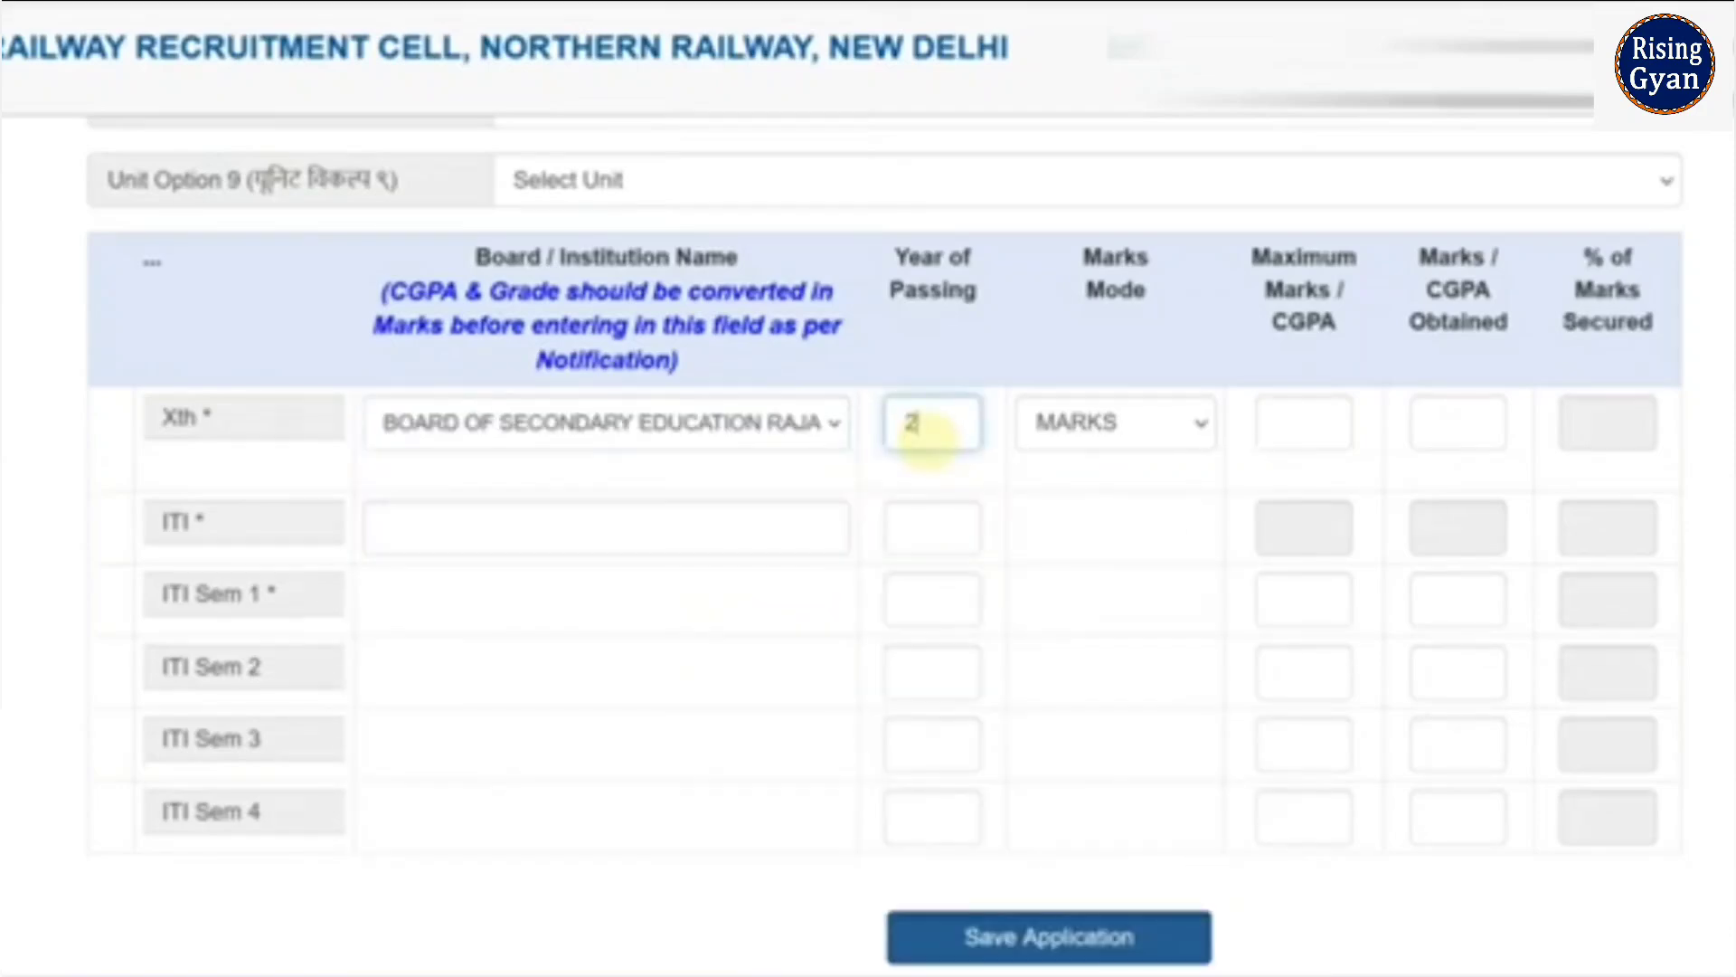
type("0")
type("21")
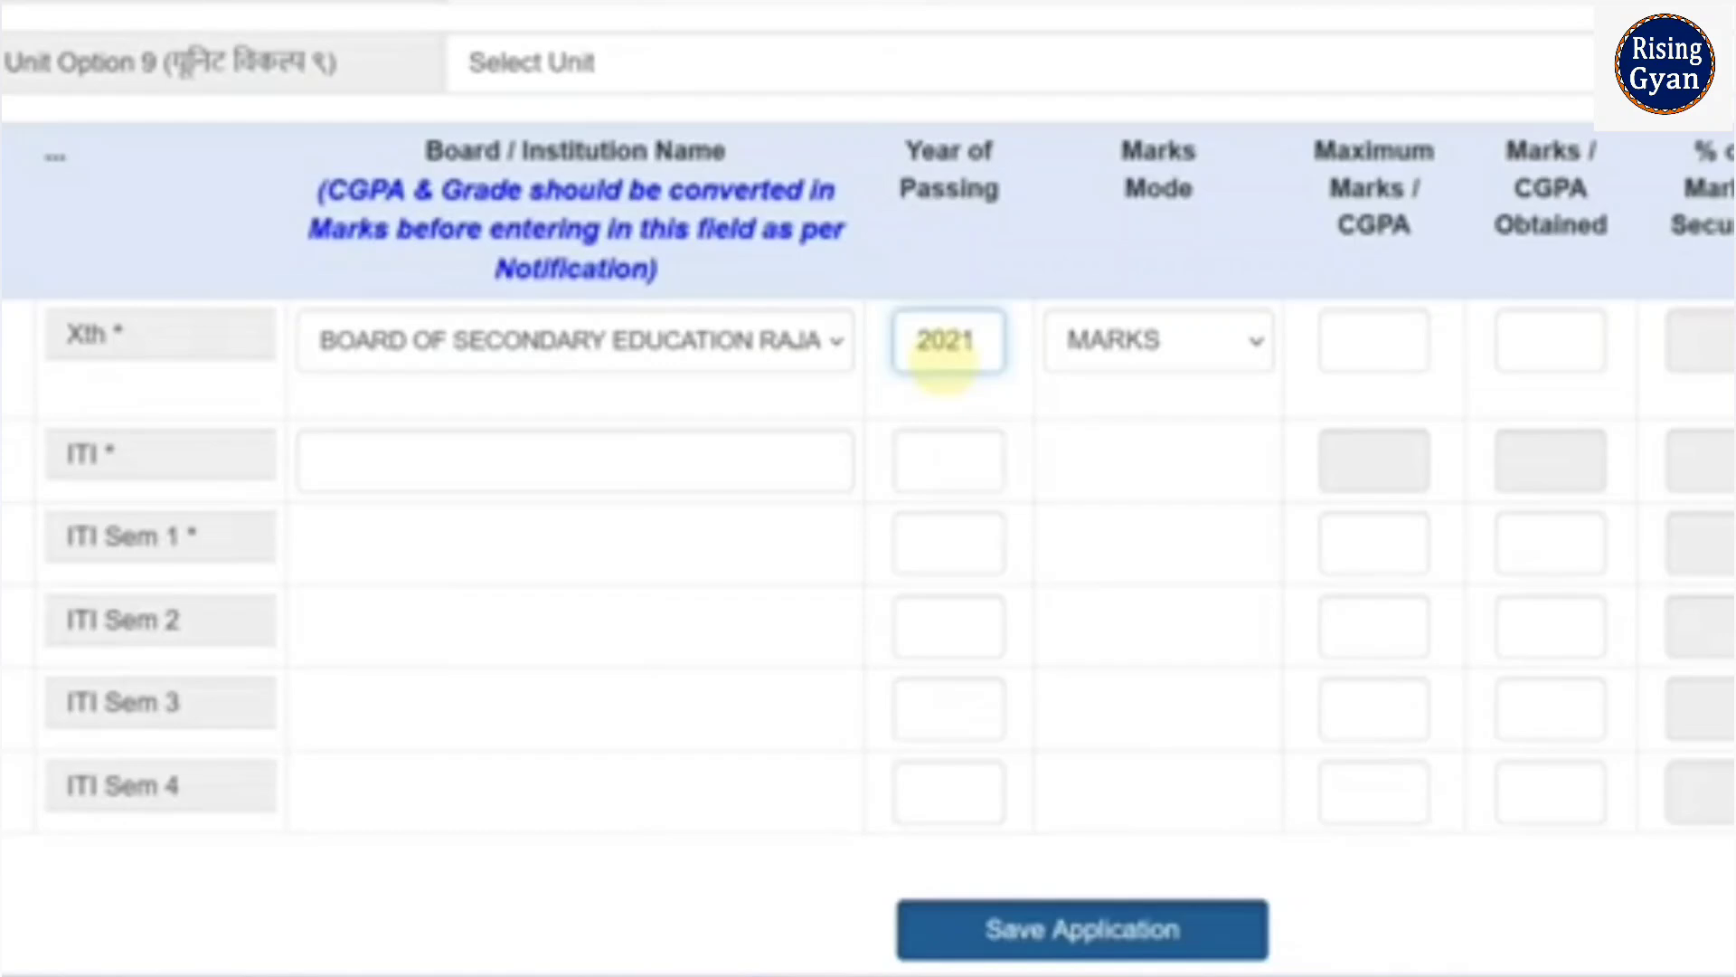
- Enter Xth marks in MARKS mode as 480 of 600, giving 80.00%
left_click(1185, 357)
left_click(1163, 449)
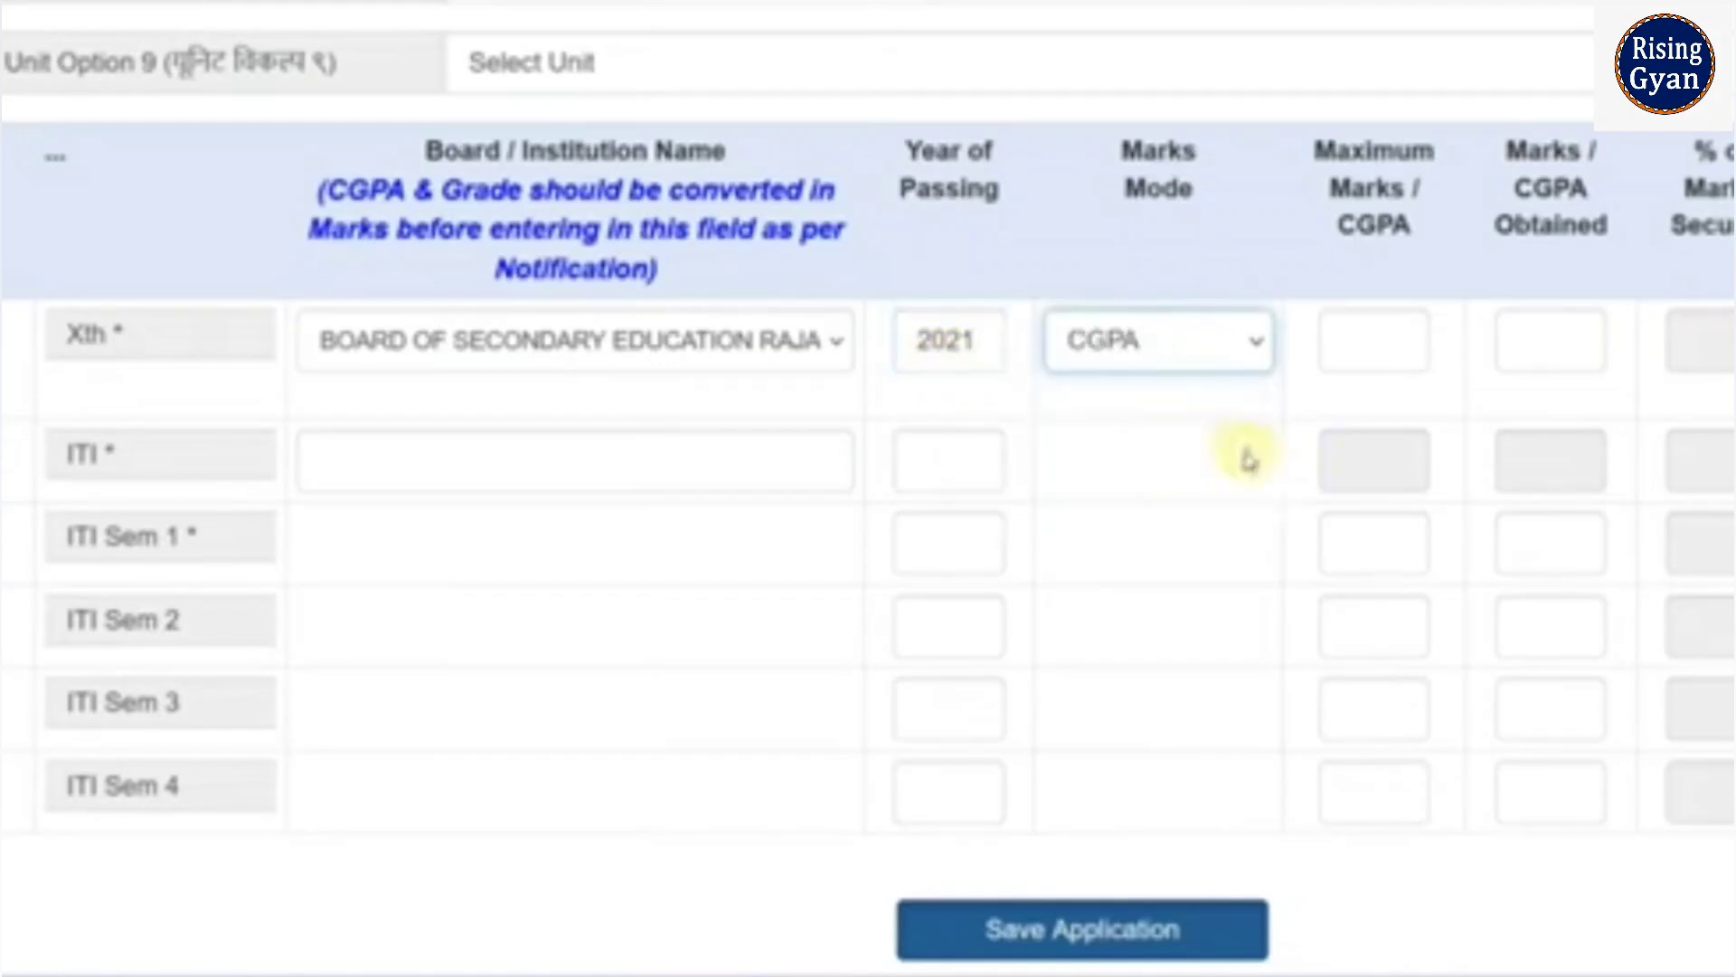
left_click(1232, 356)
left_click(1182, 486)
left_click(1213, 373)
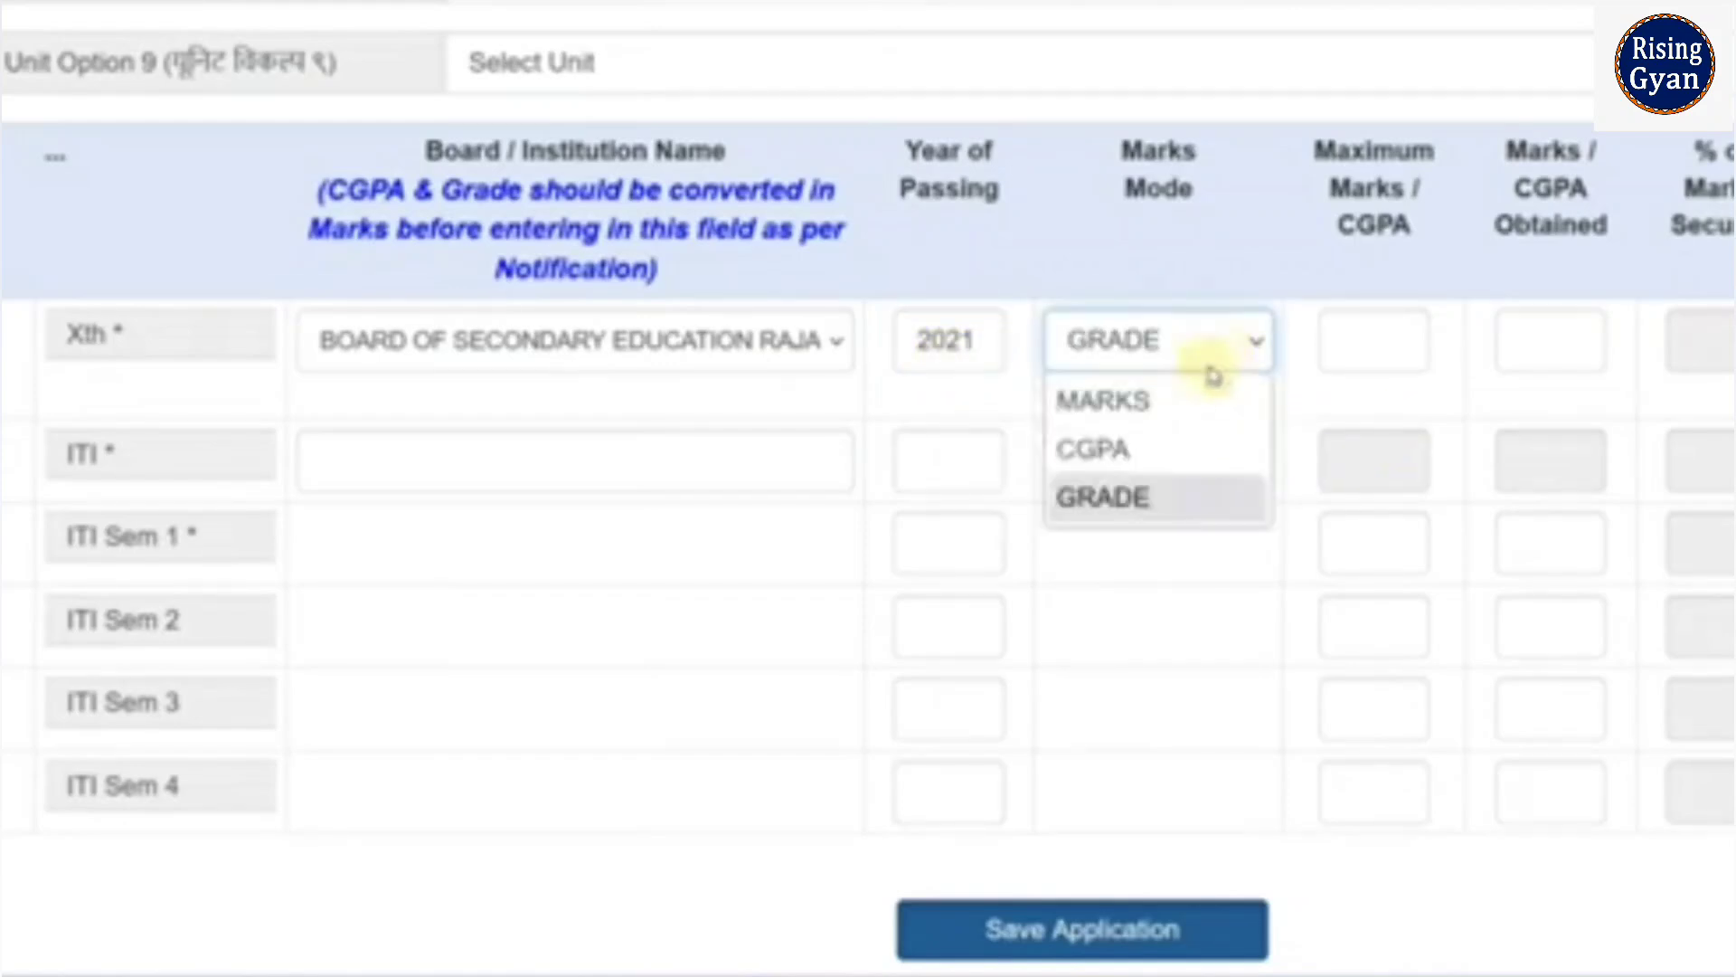
left_click(1190, 398)
left_click(1373, 340)
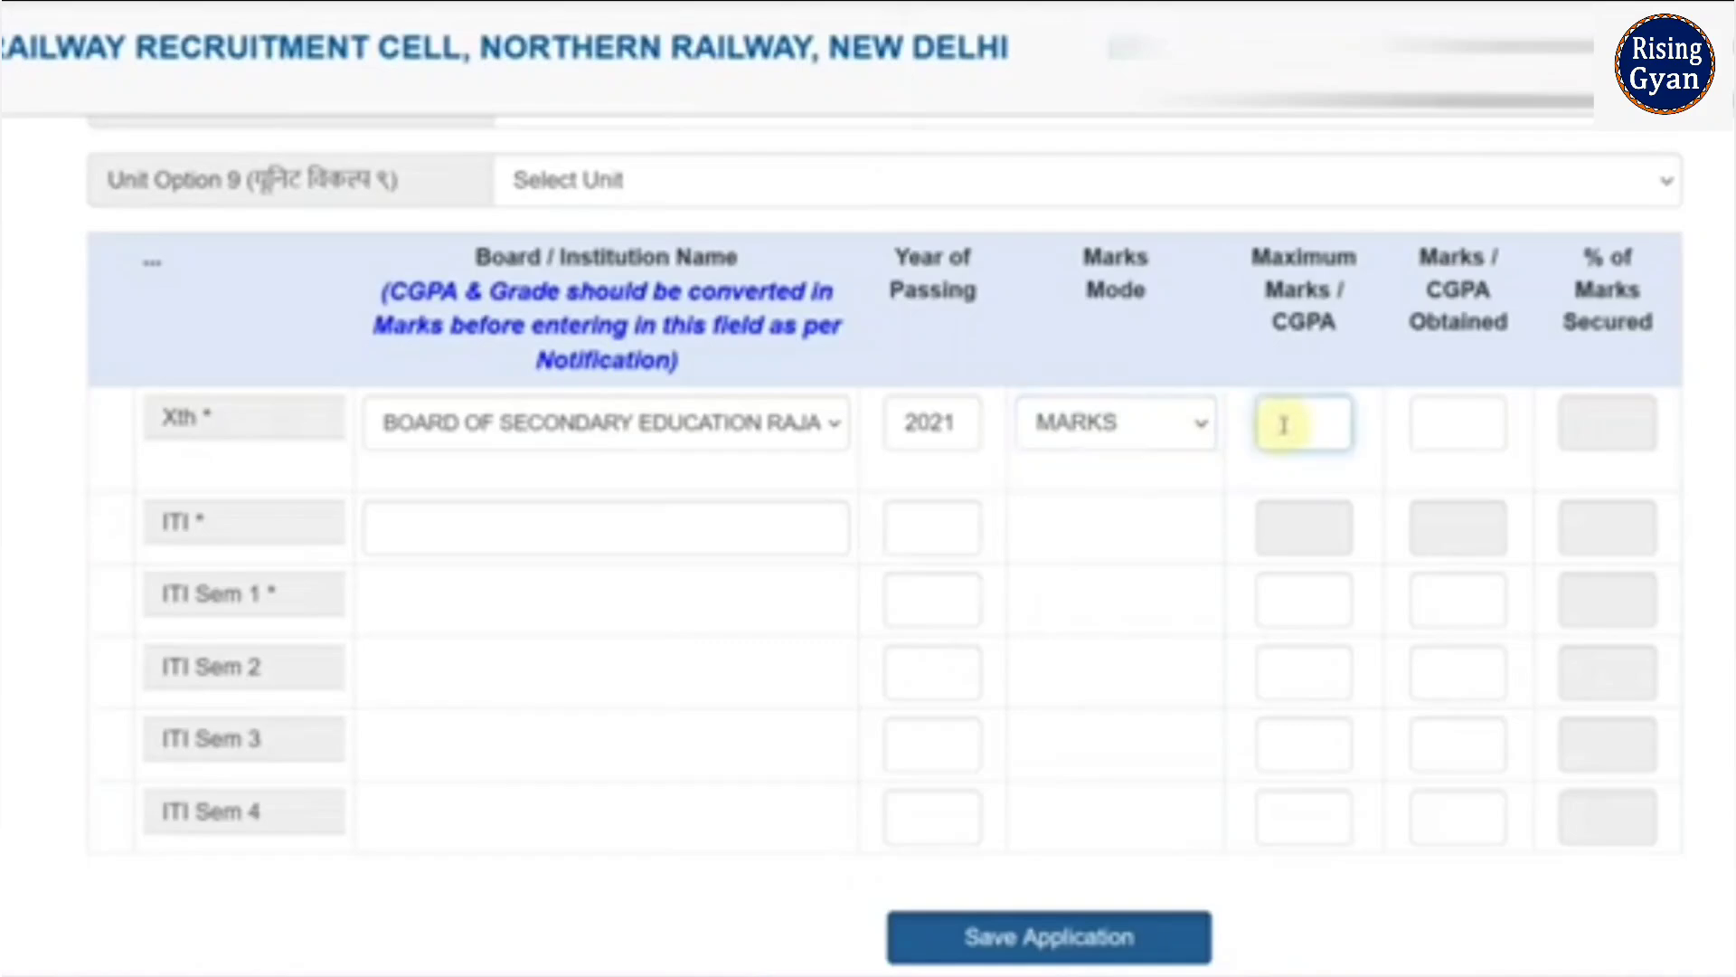
type("600")
key("Tab")
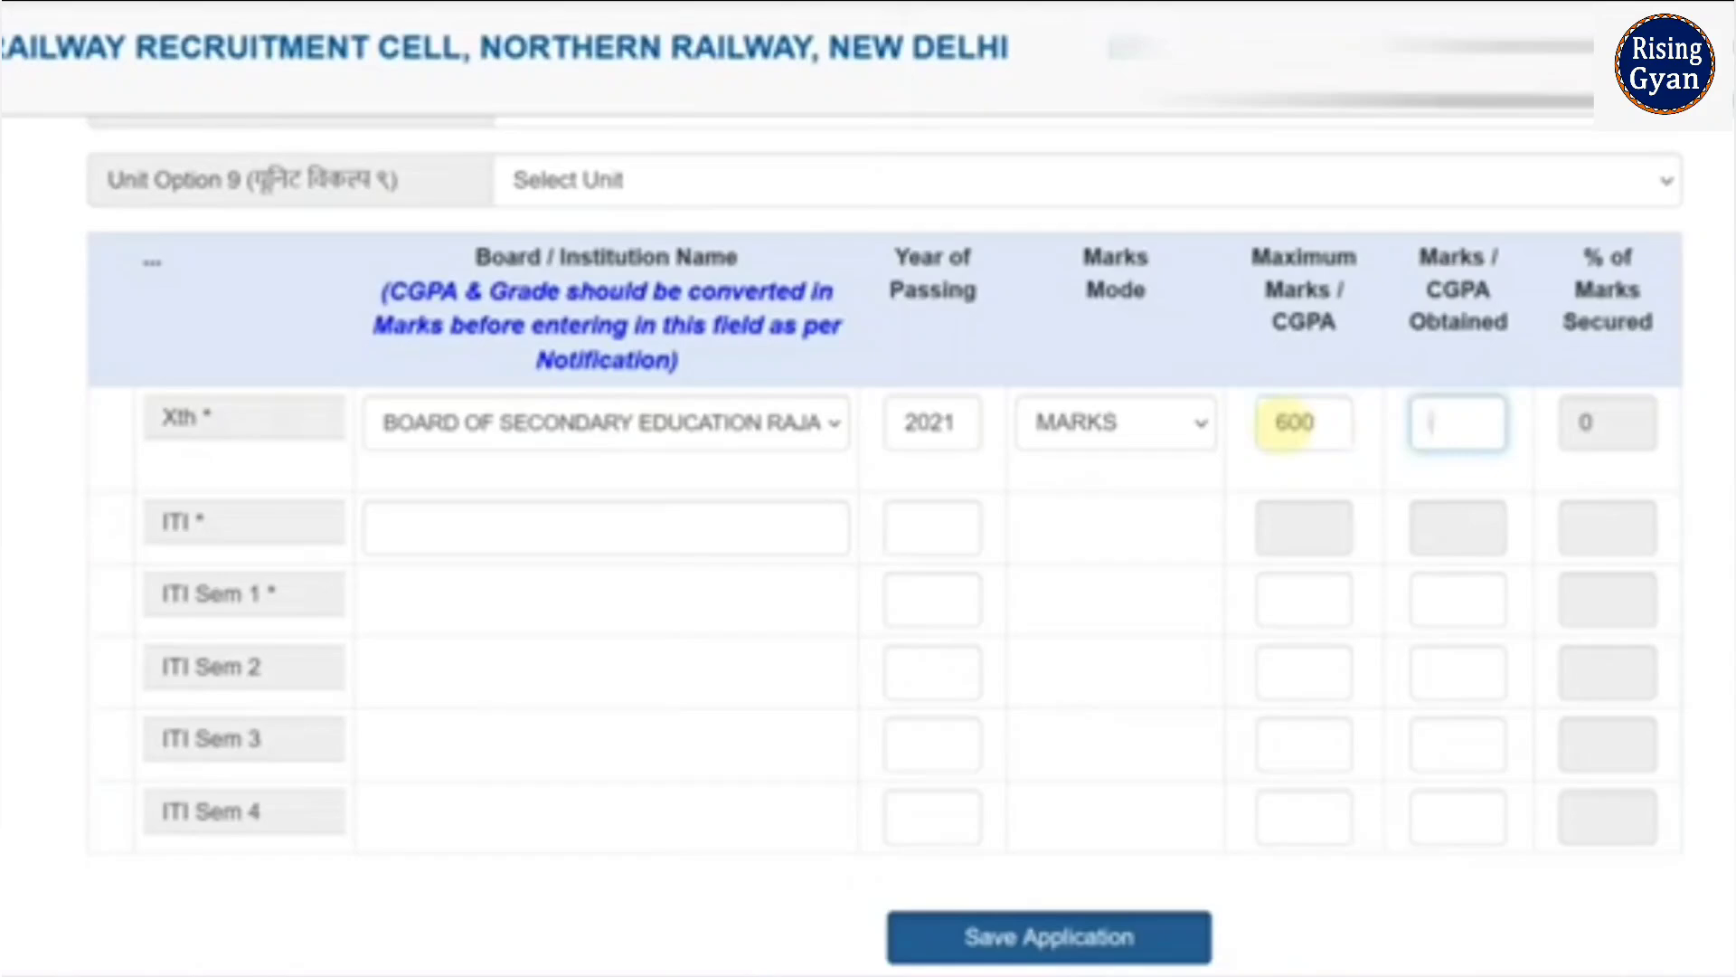
type("480")
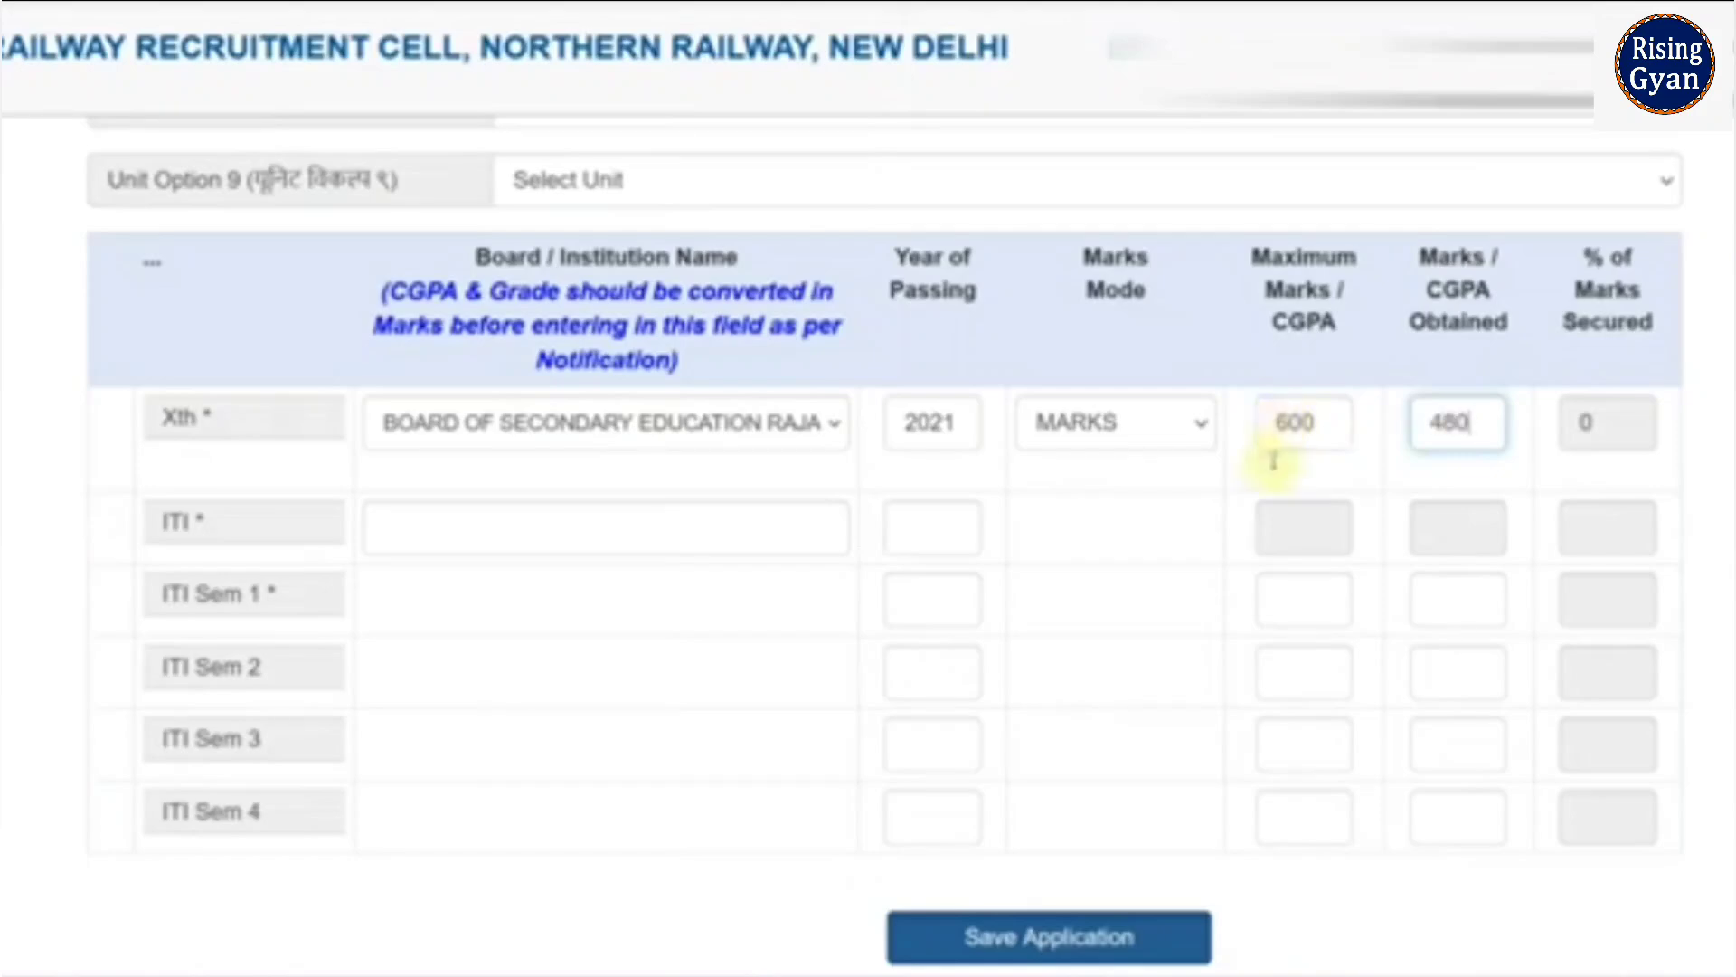
left_click(1434, 515)
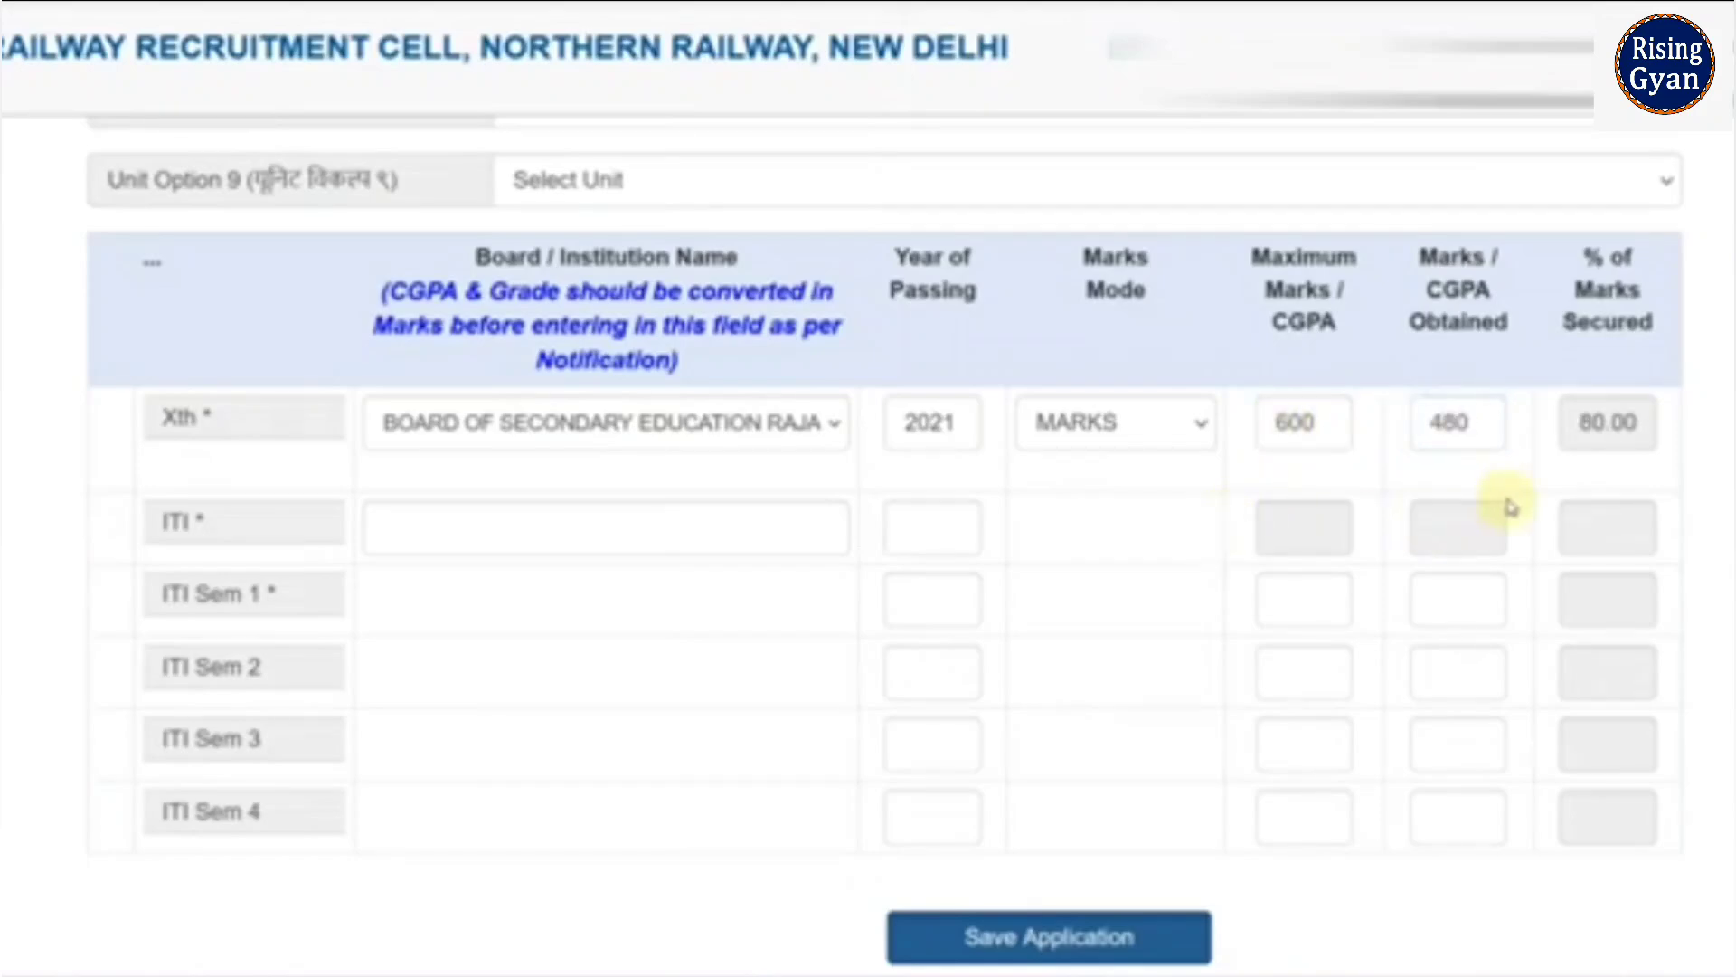
left_click(447, 521)
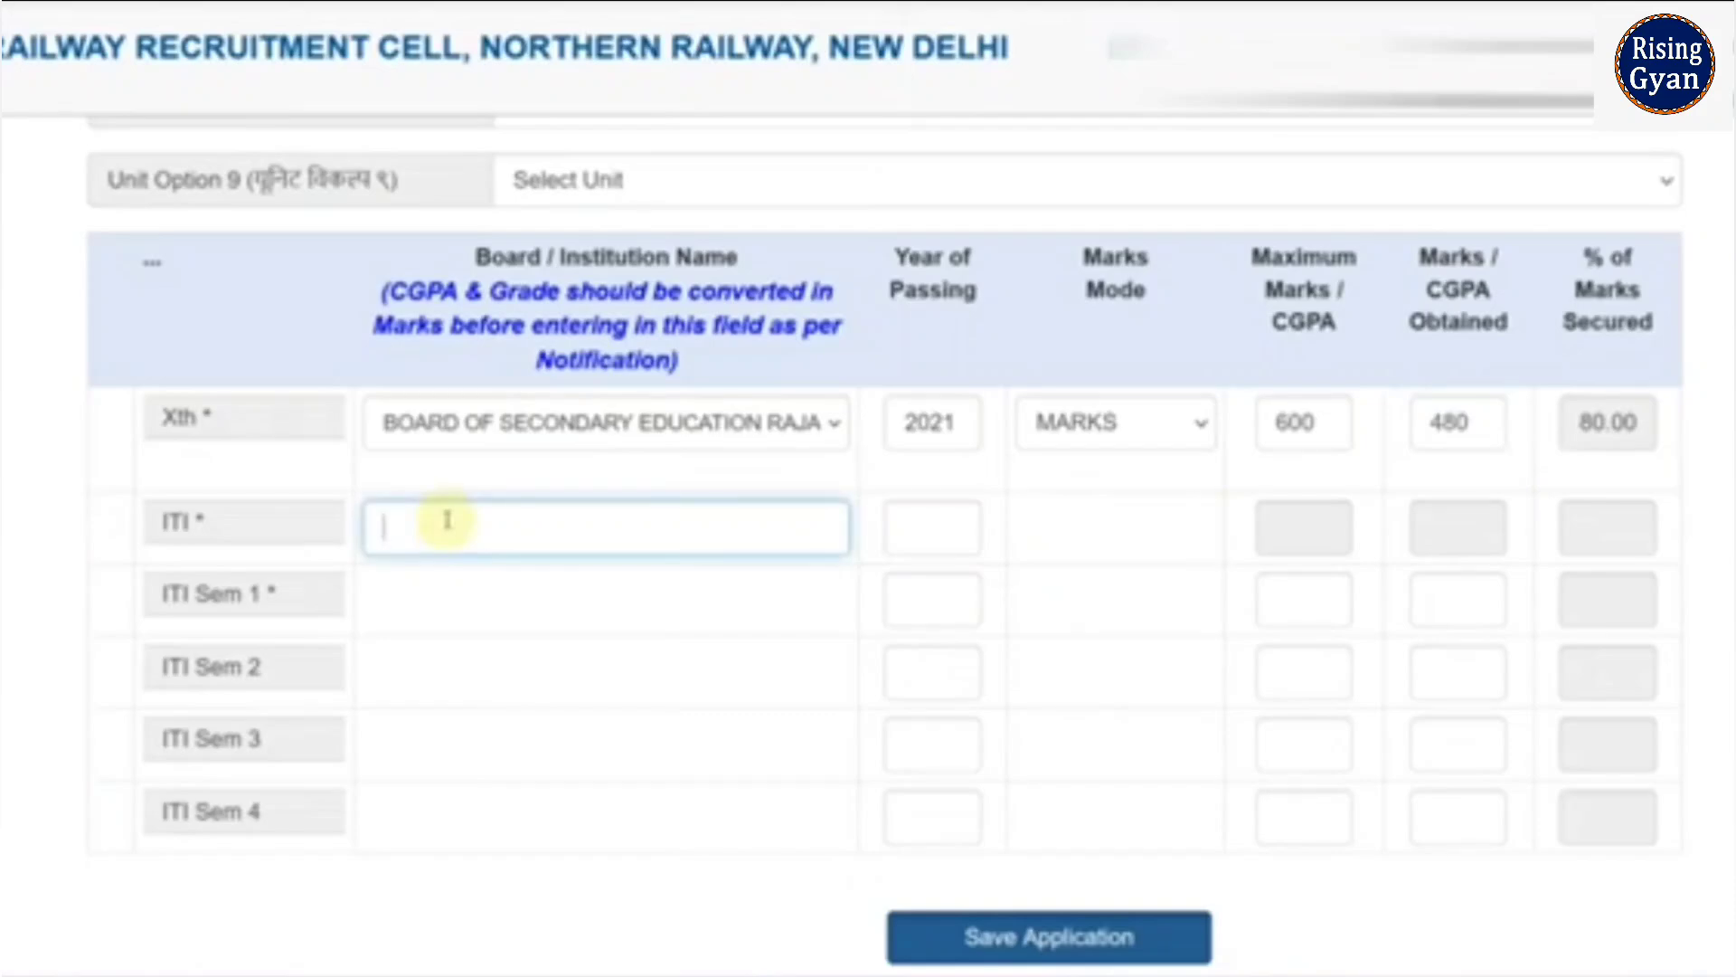
- Enter BTER as the ITI institution with 2023 as its year of passing
type("BTER")
left_click(907, 529)
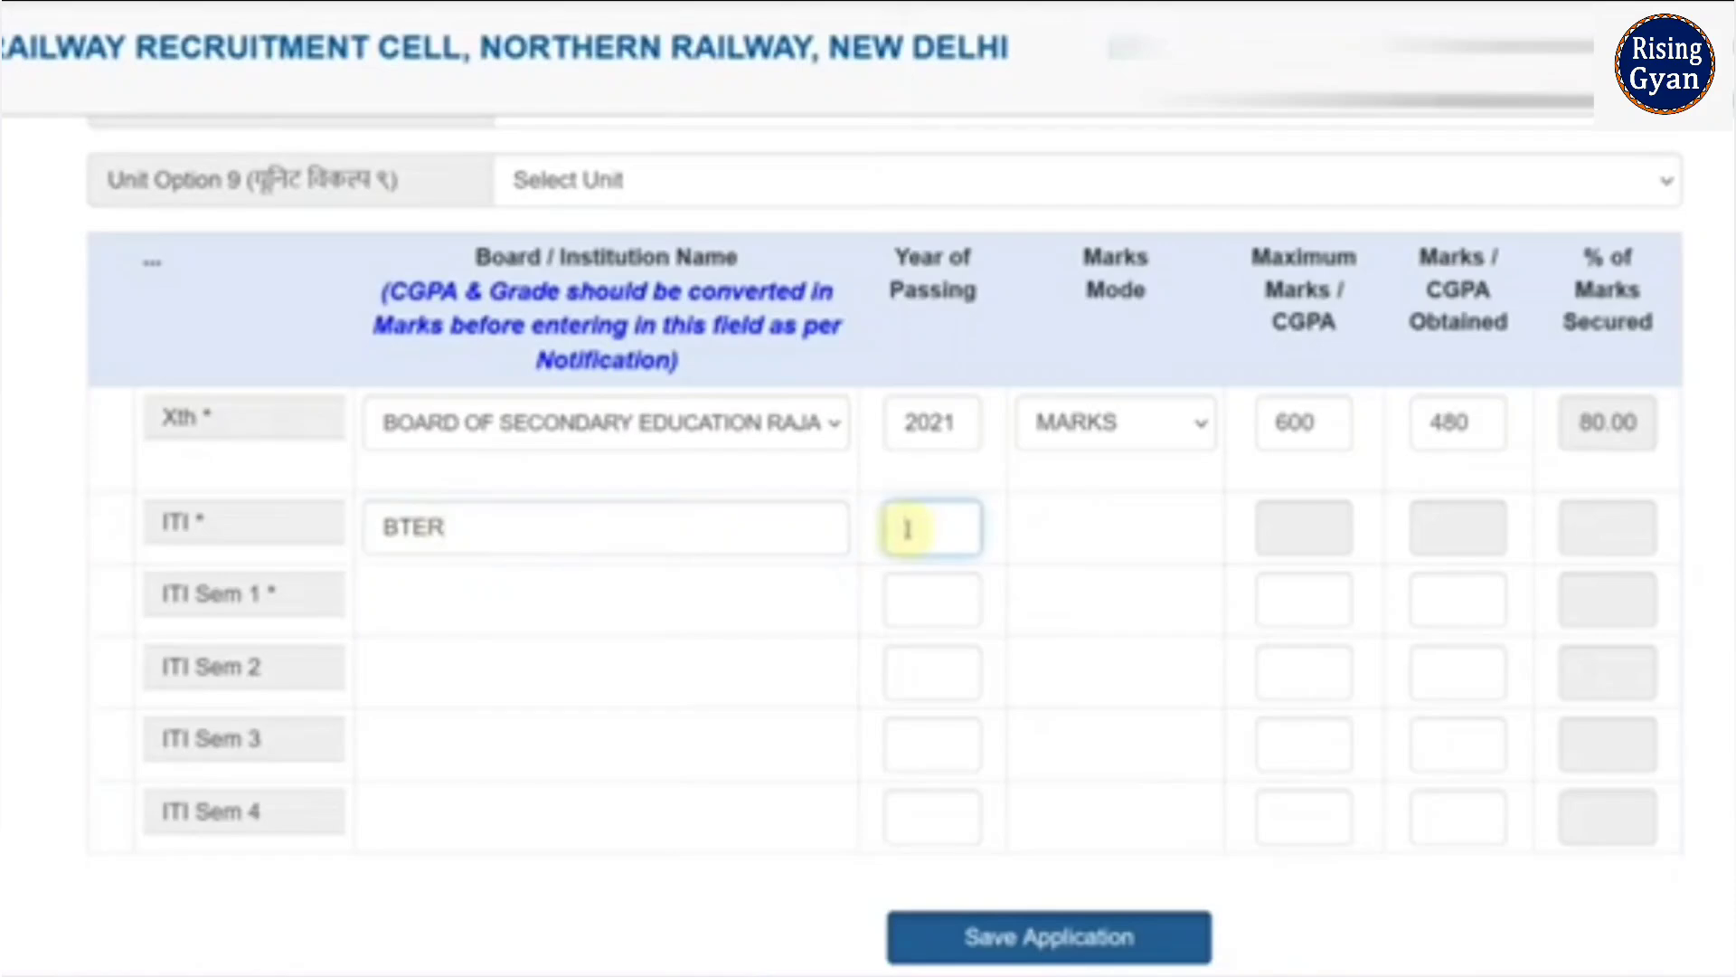
type("2023")
key("Tab")
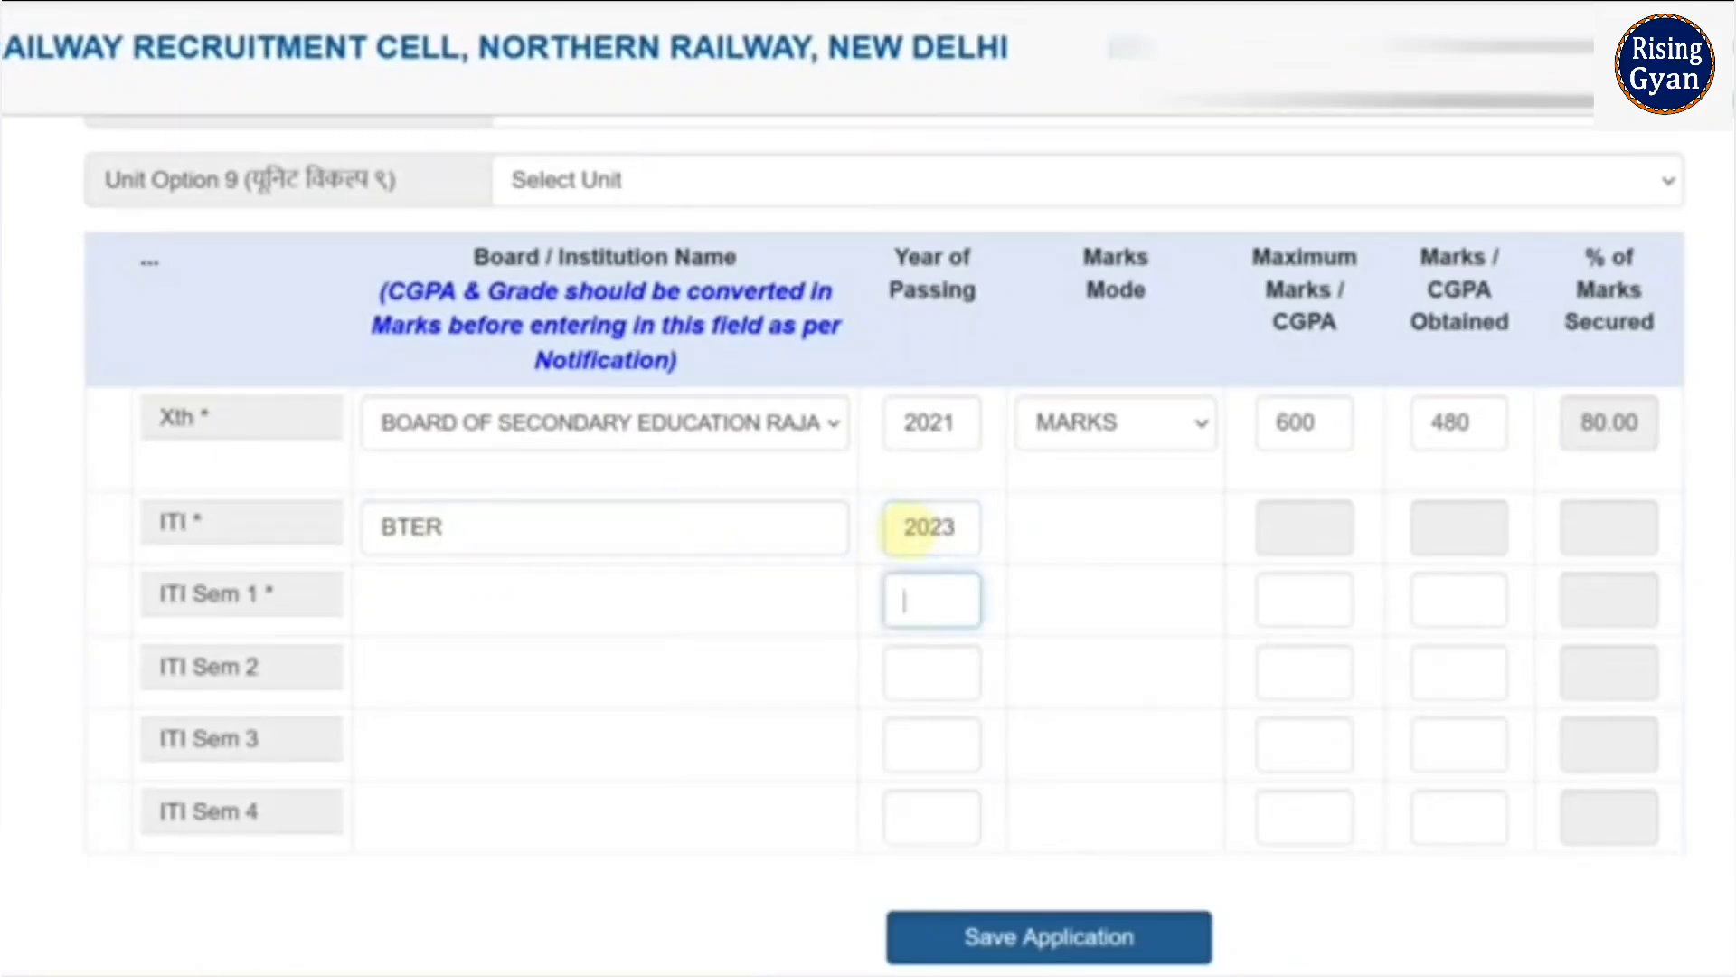
left_click(1039, 535)
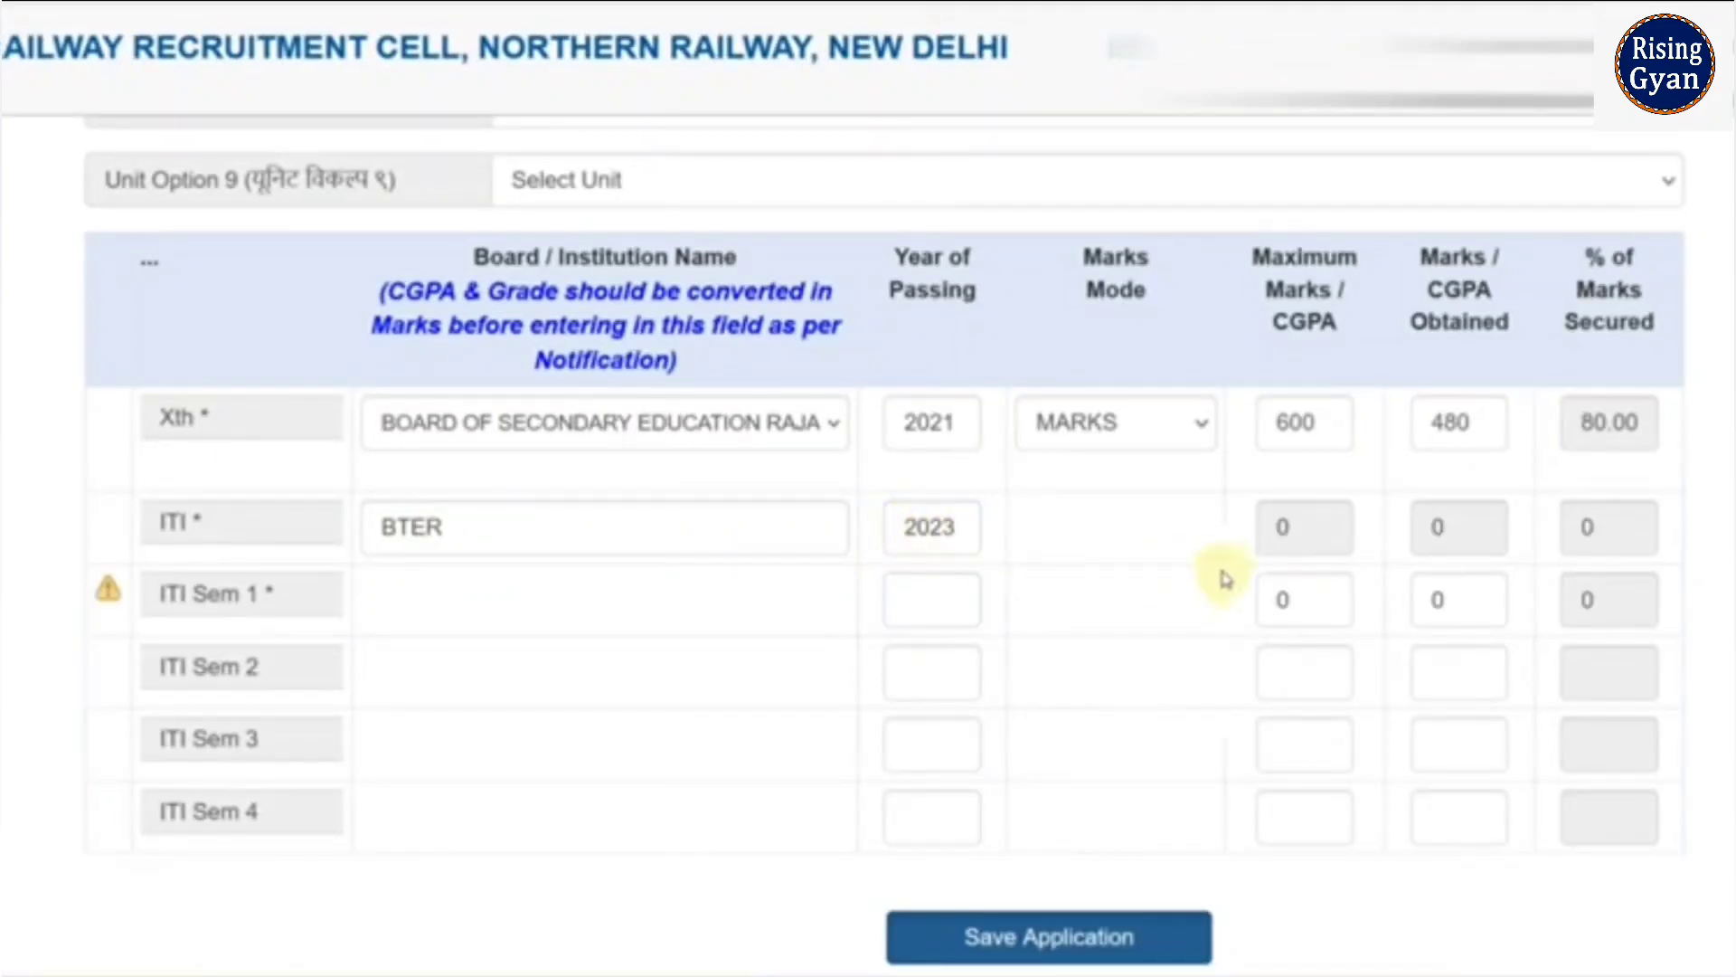
scroll(589, 624, "down", 2)
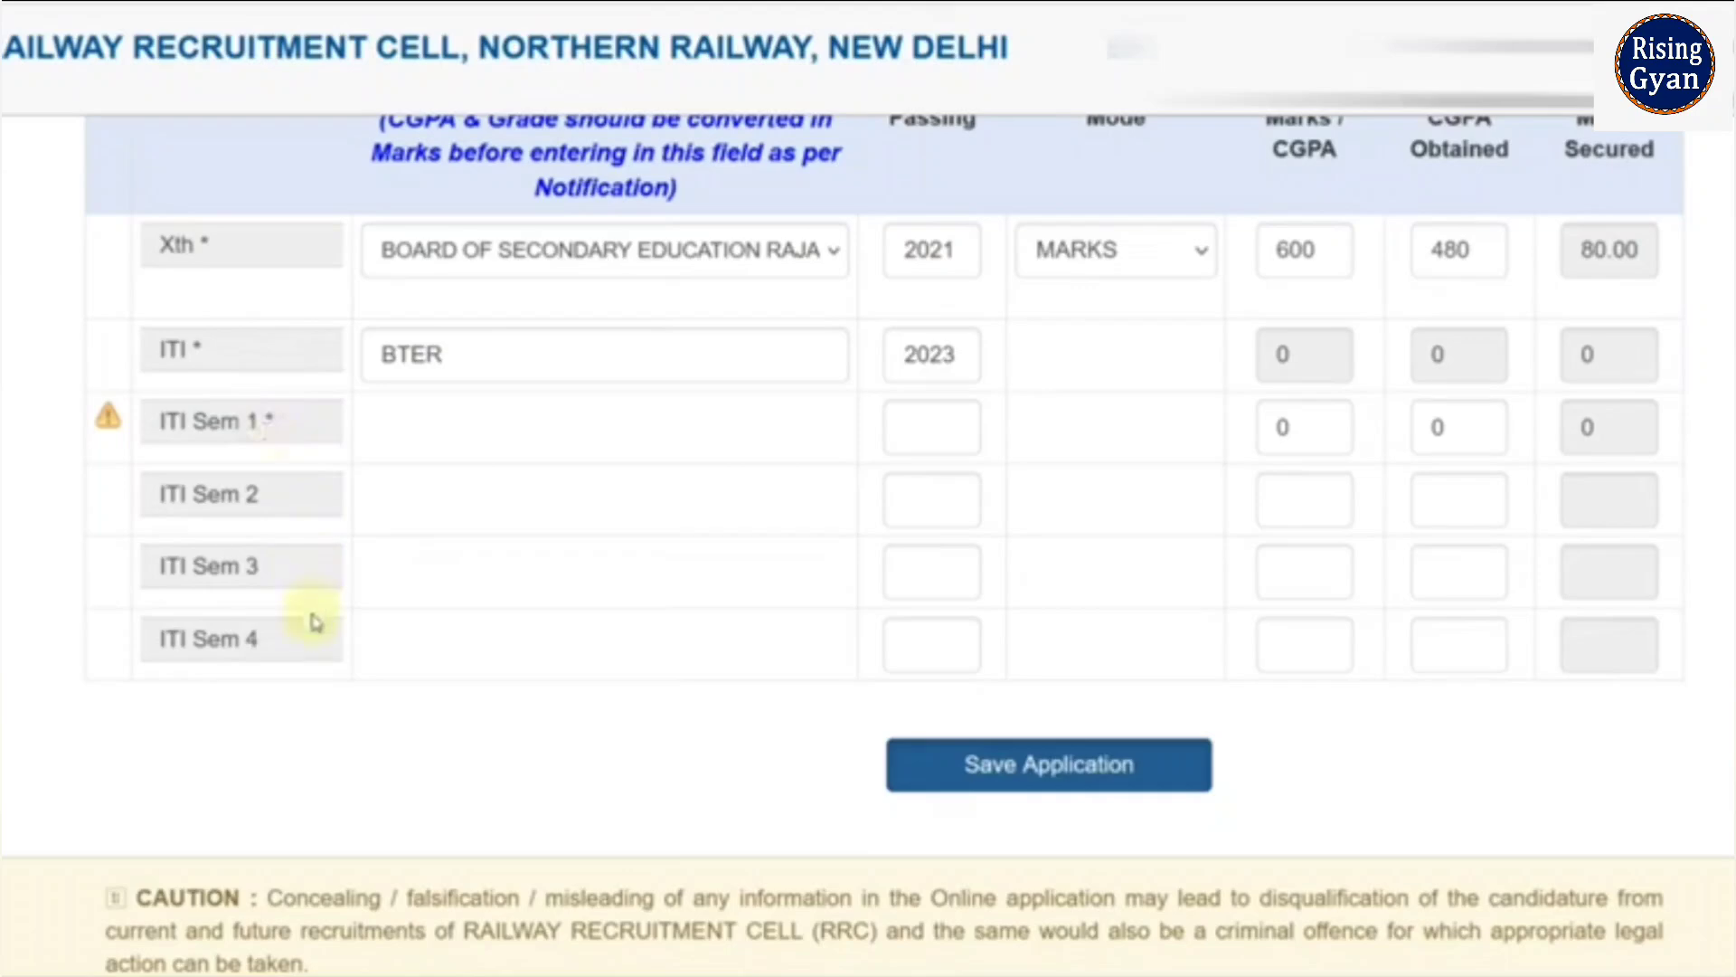
- Fill ITI Sem 1 (2021, 422/600) and Sem 2 (2022, 422/600) rows
left_click(928, 450)
type("2021")
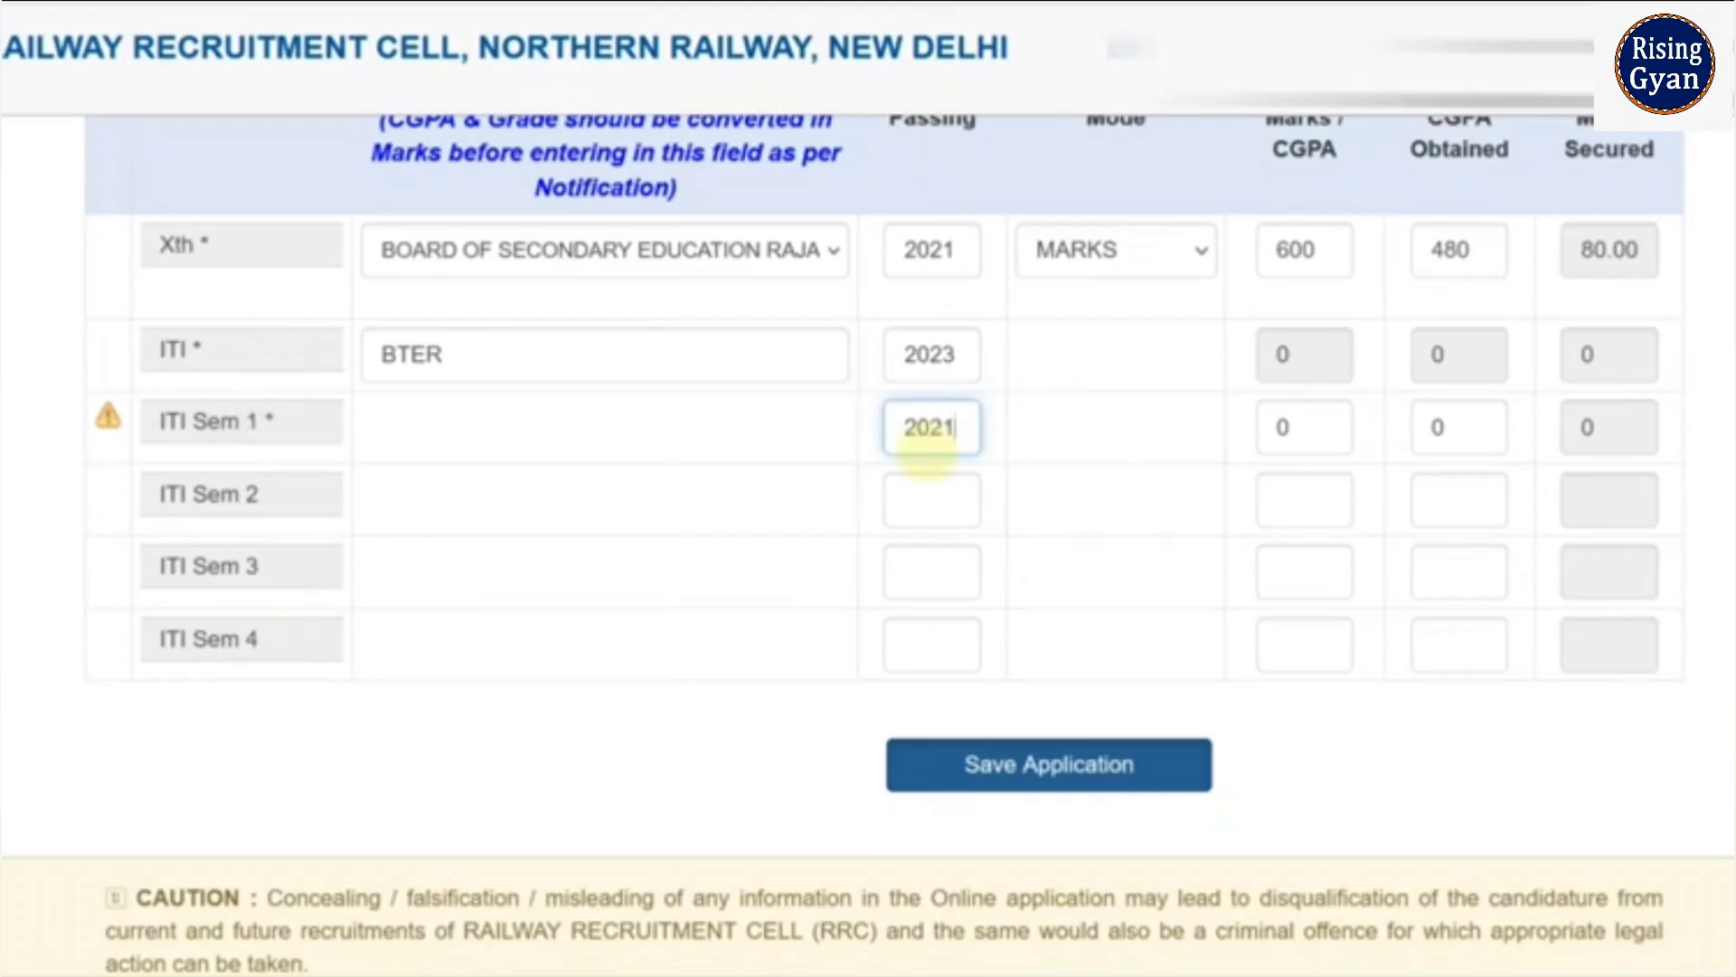
key("Tab")
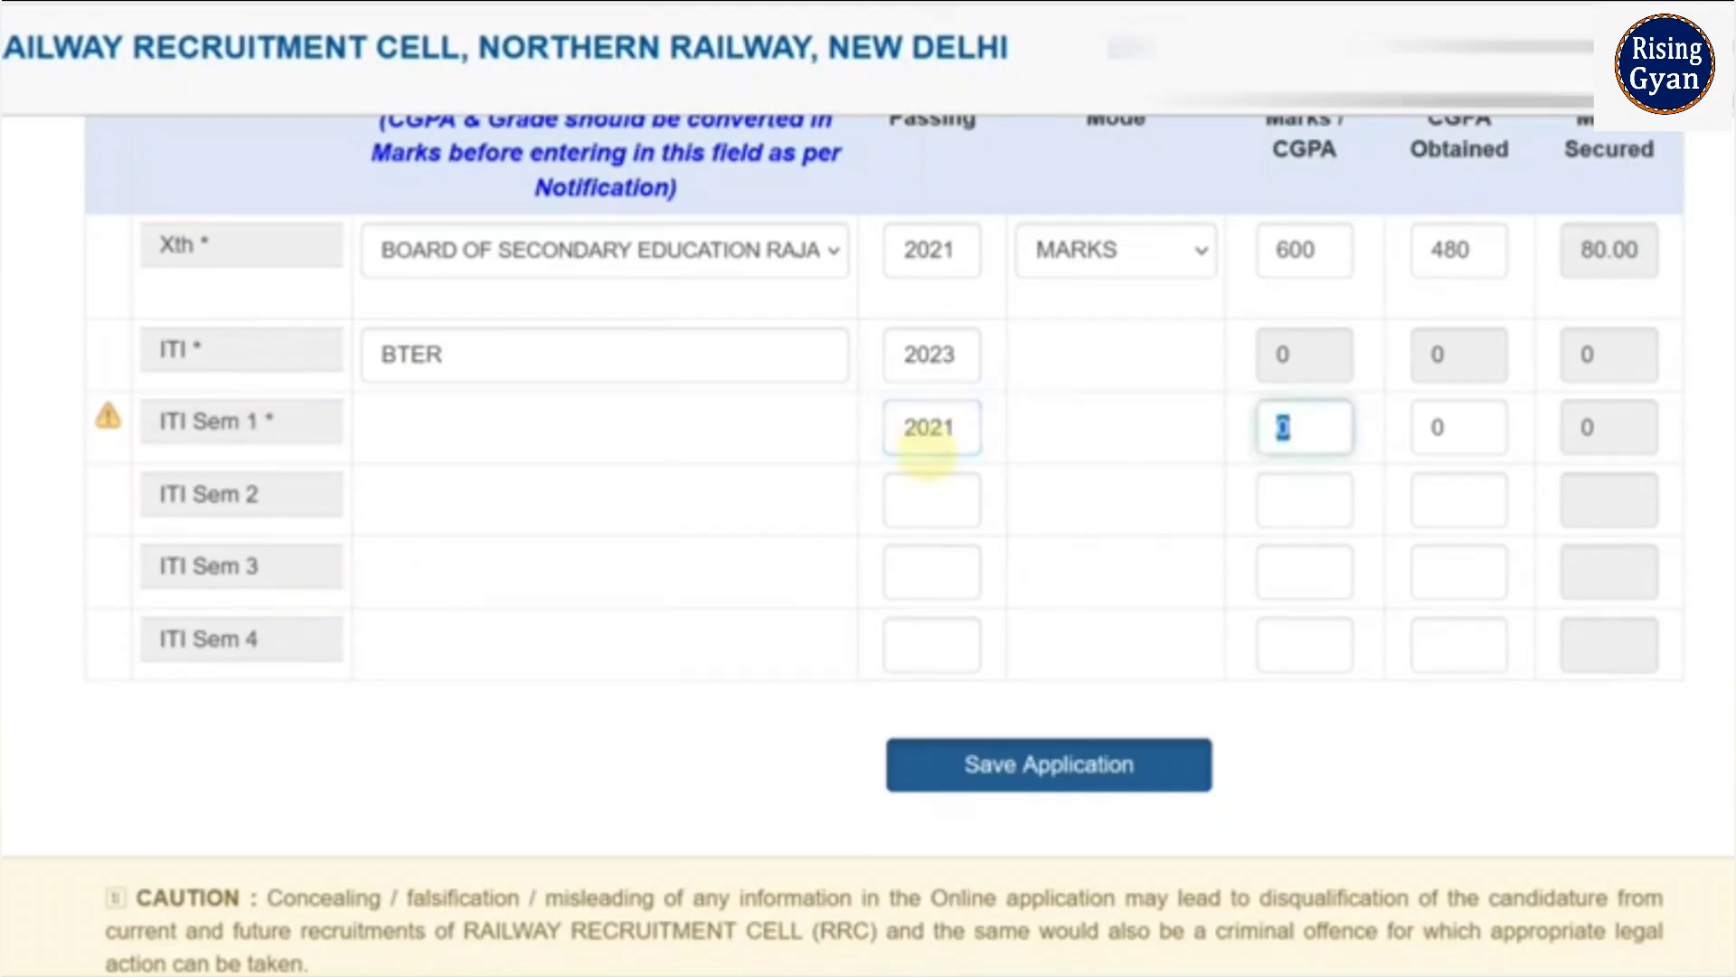
type("600")
key("Tab")
type("422")
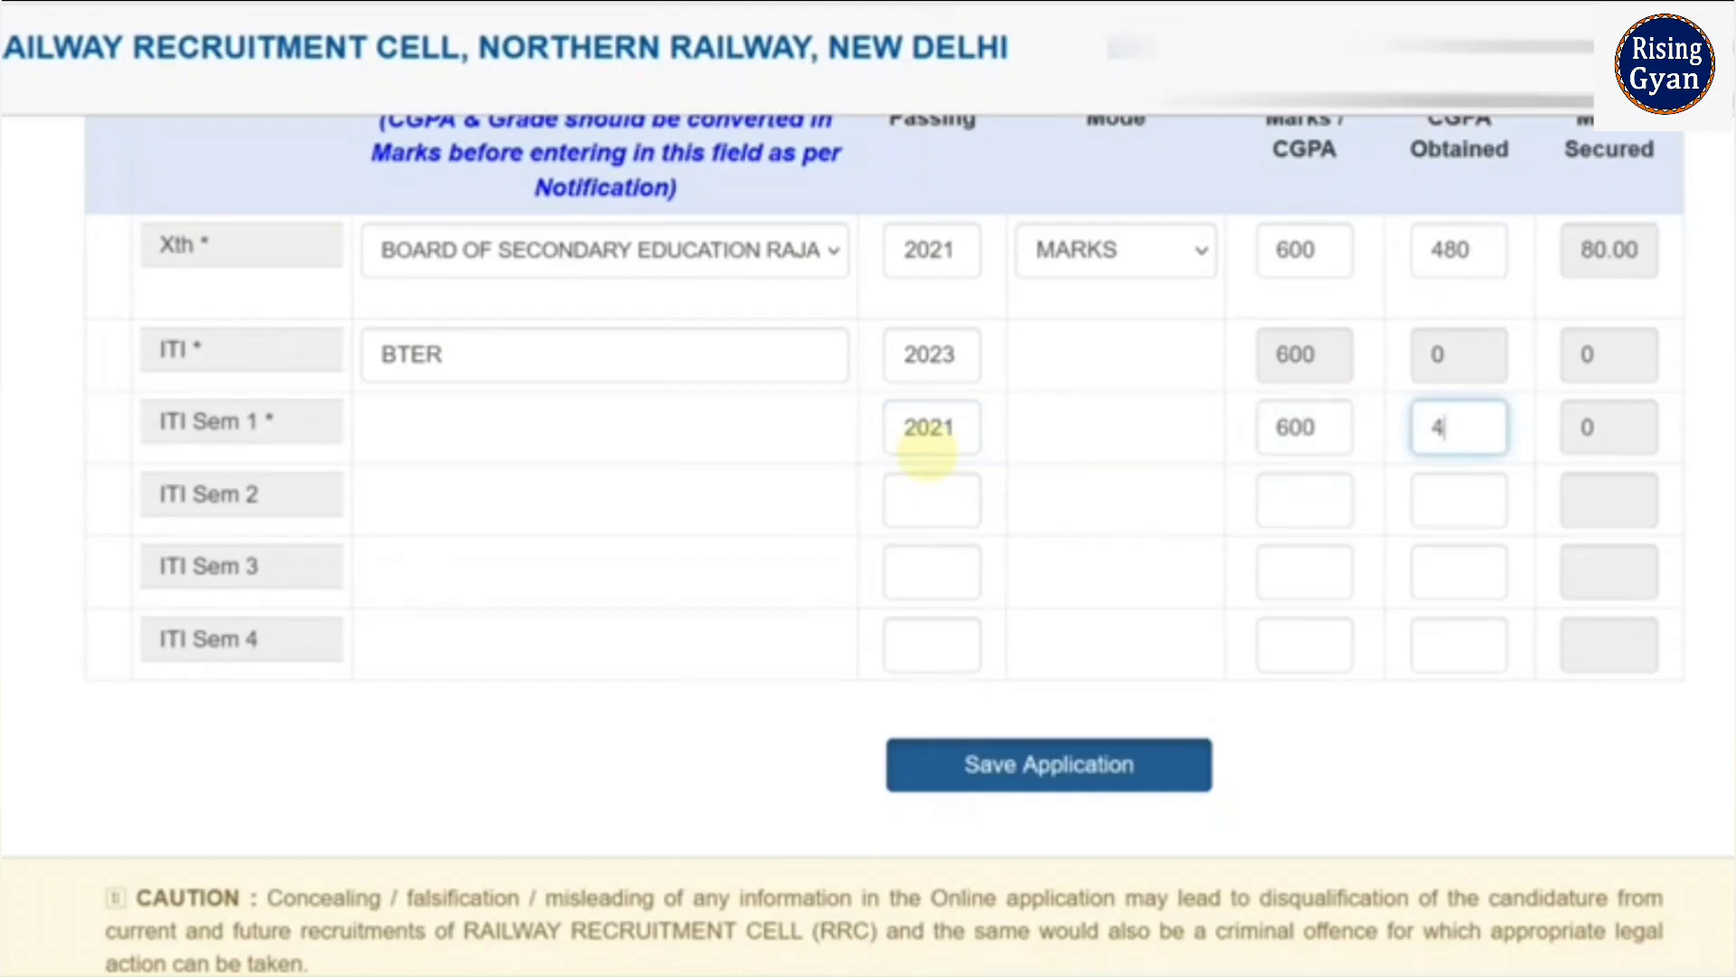
left_click(957, 486)
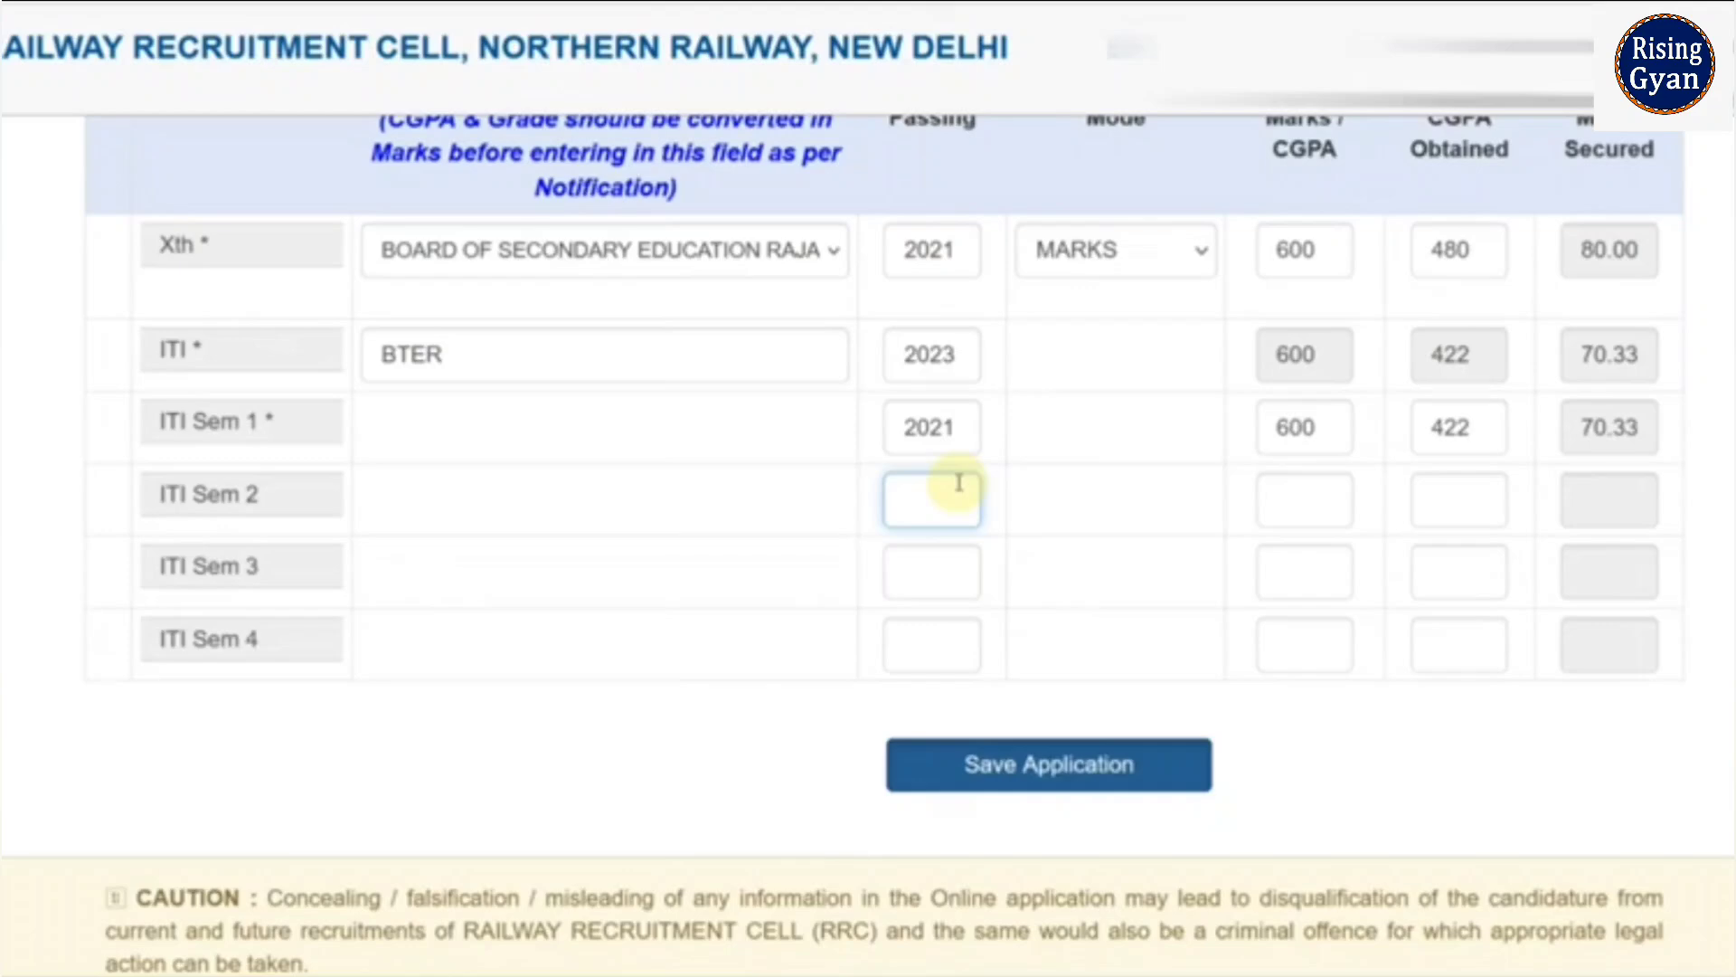
type("2022")
key("Tab")
type("600")
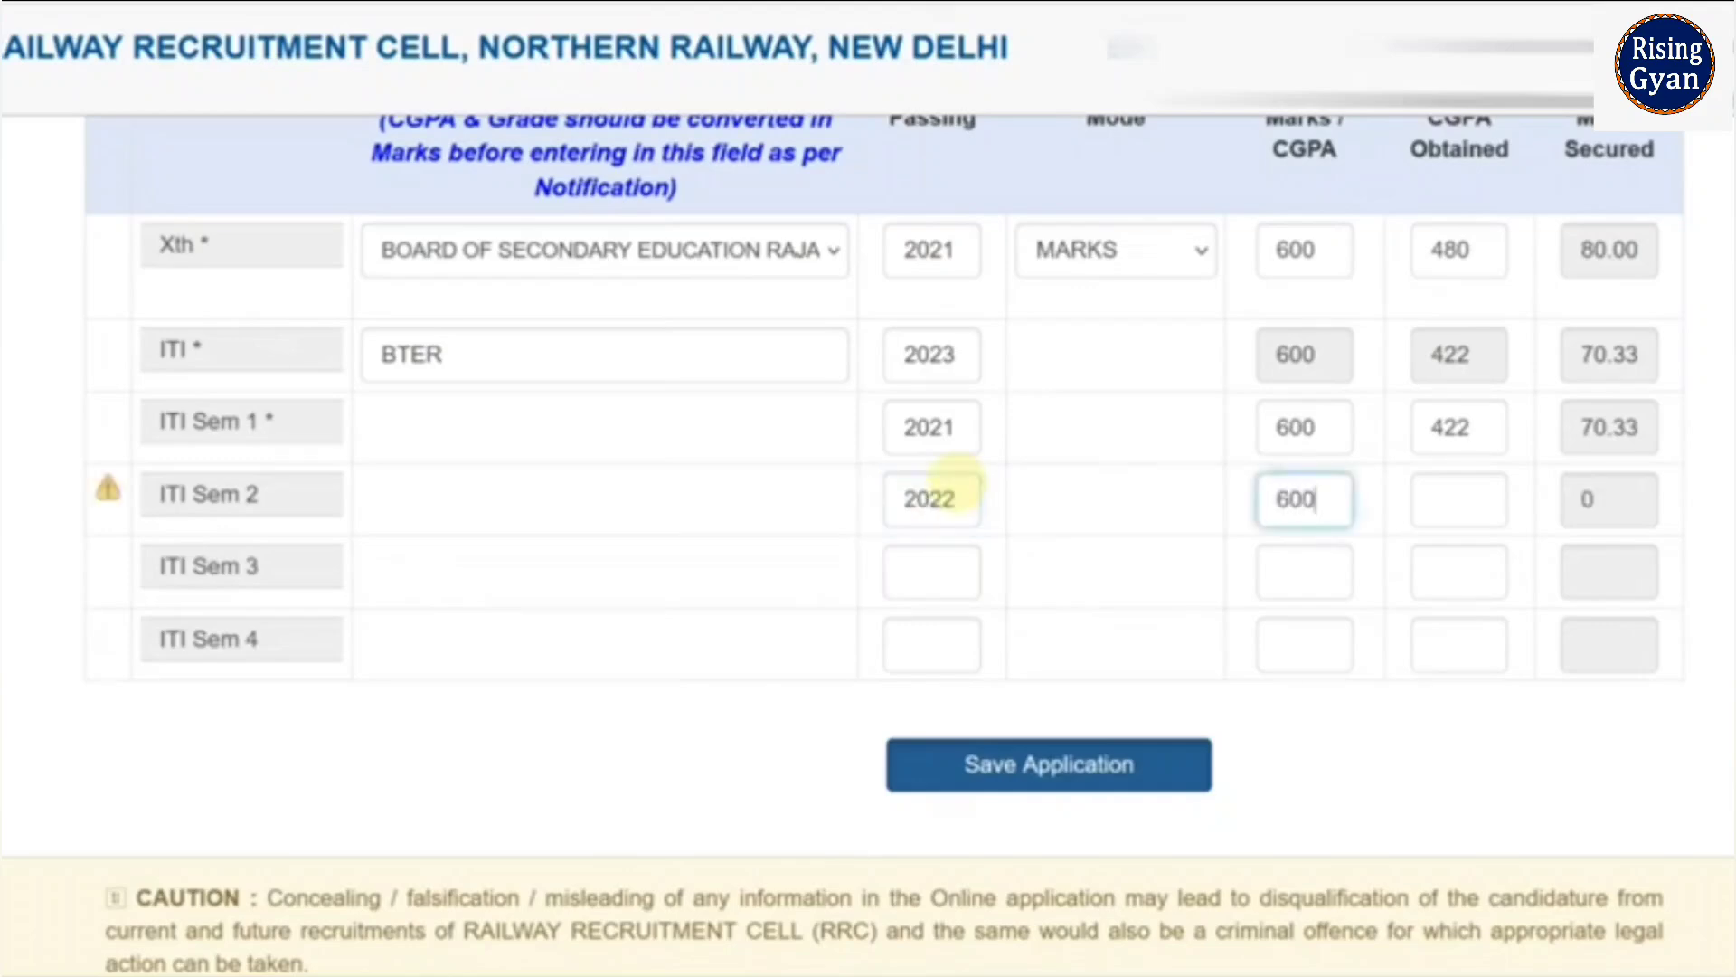
key("Tab")
type("422")
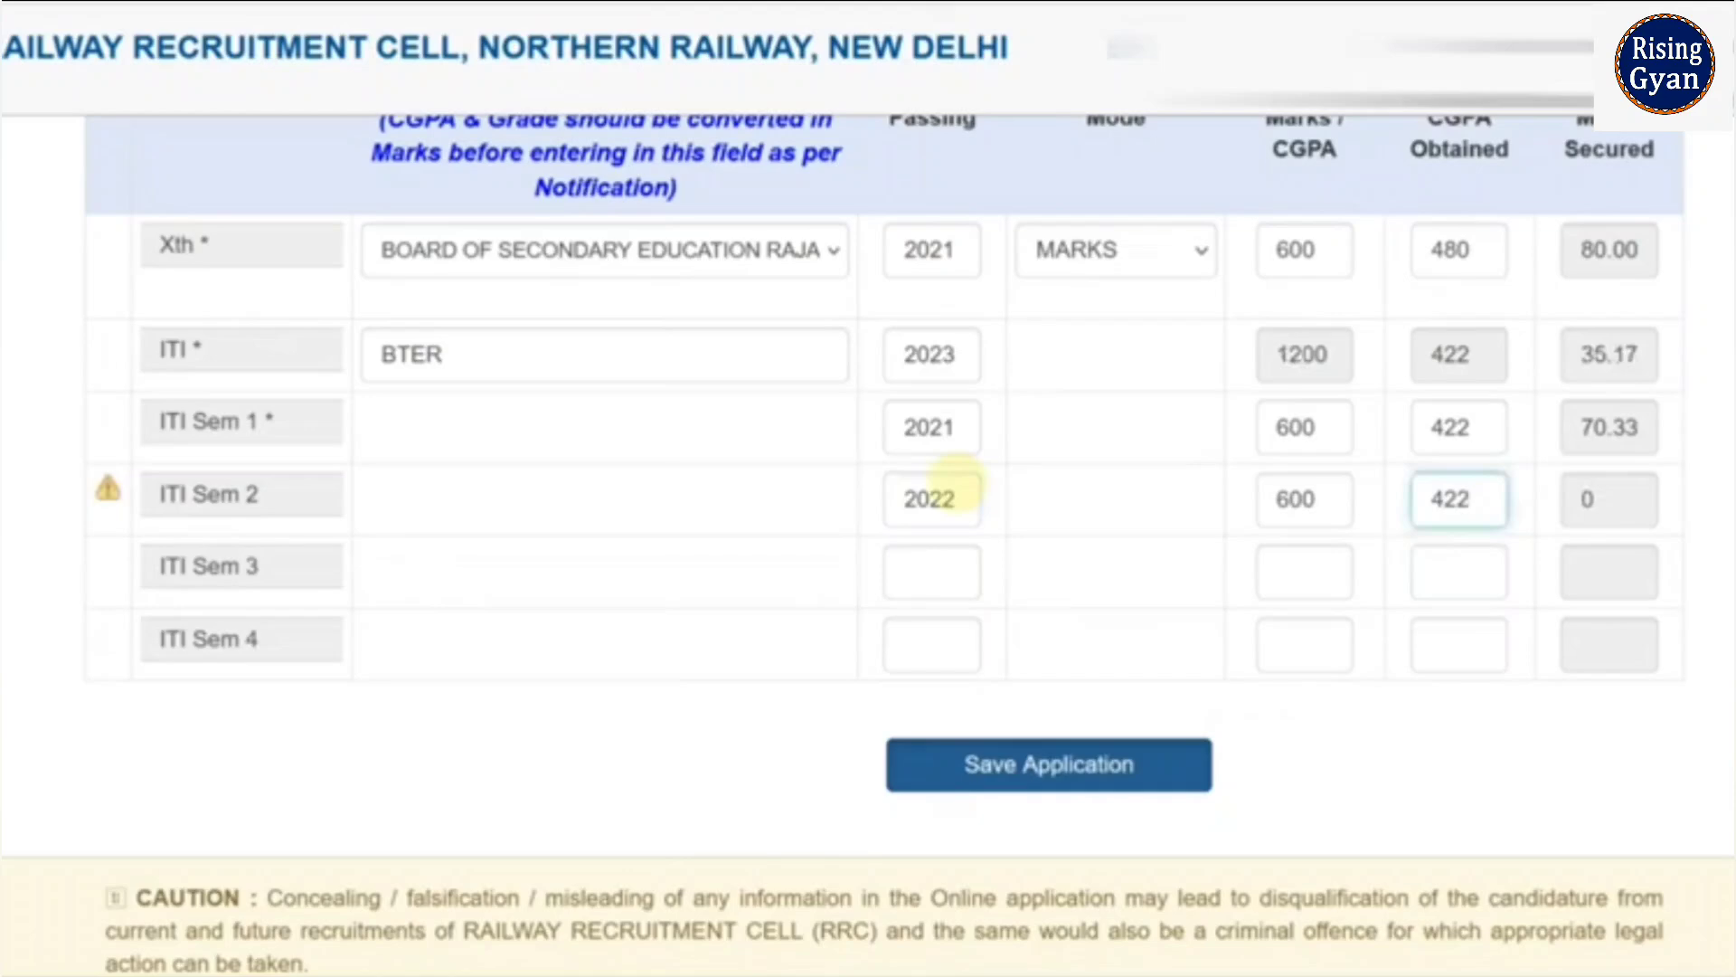
- Fill ITI Sem 3 (2022, 444/600) and Sem 4 (2023, 456/600) rows
left_click(903, 577)
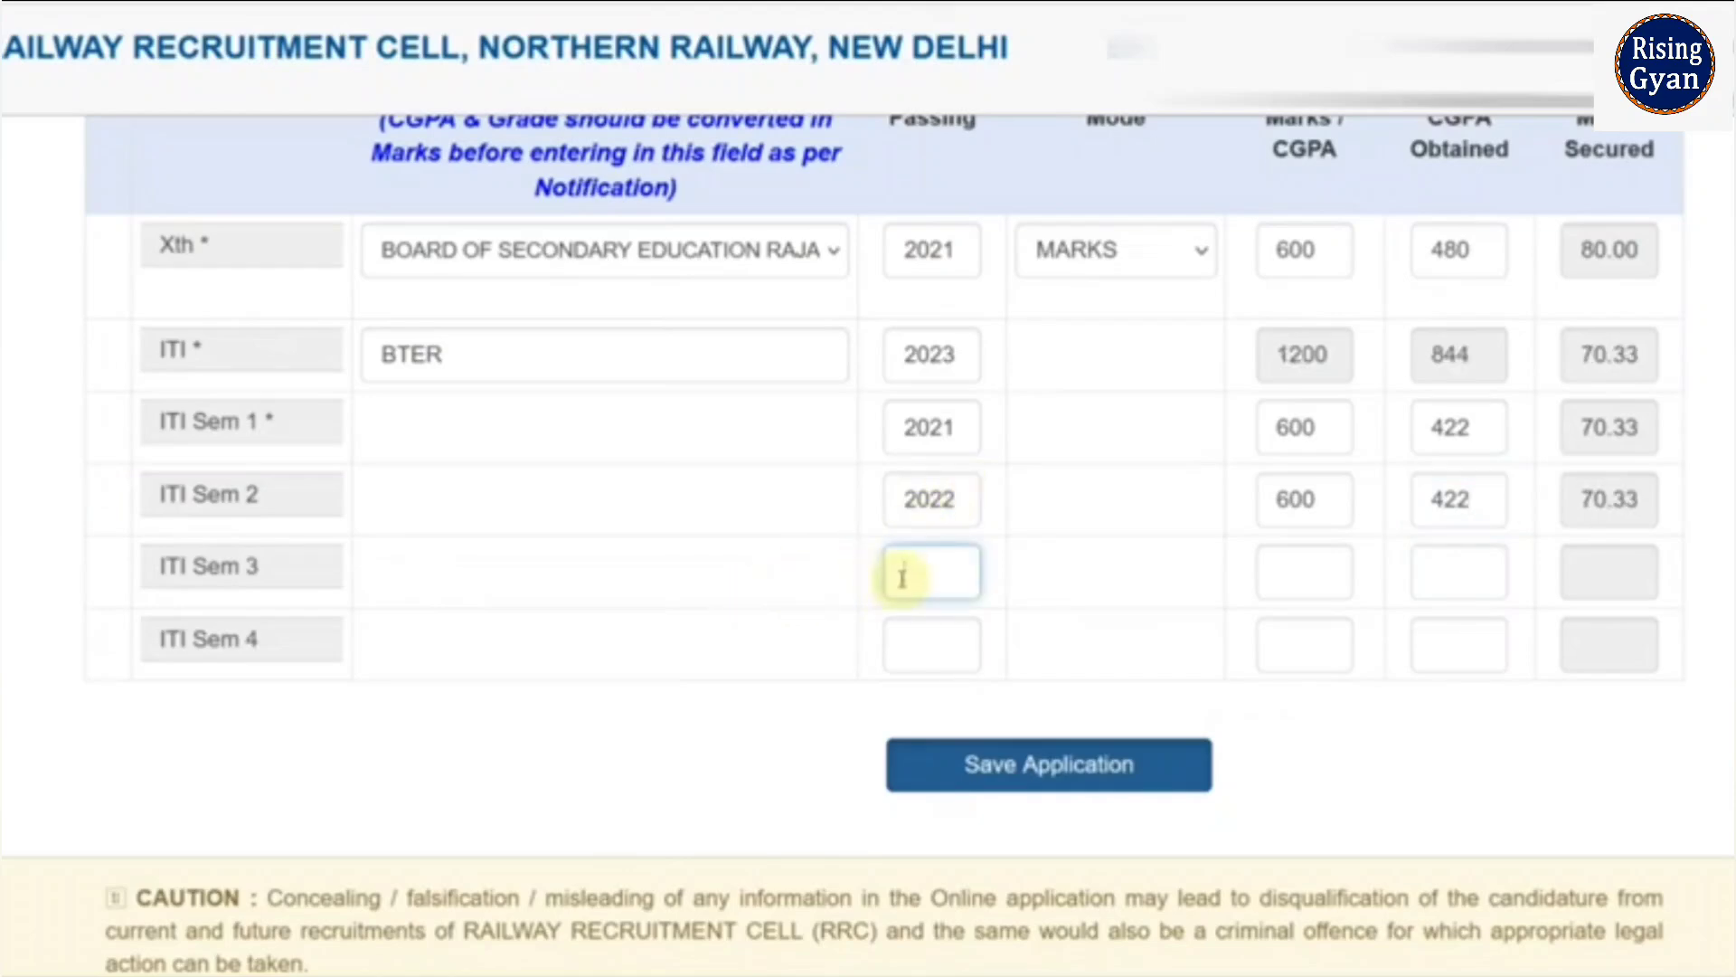
type("2022")
key("Tab")
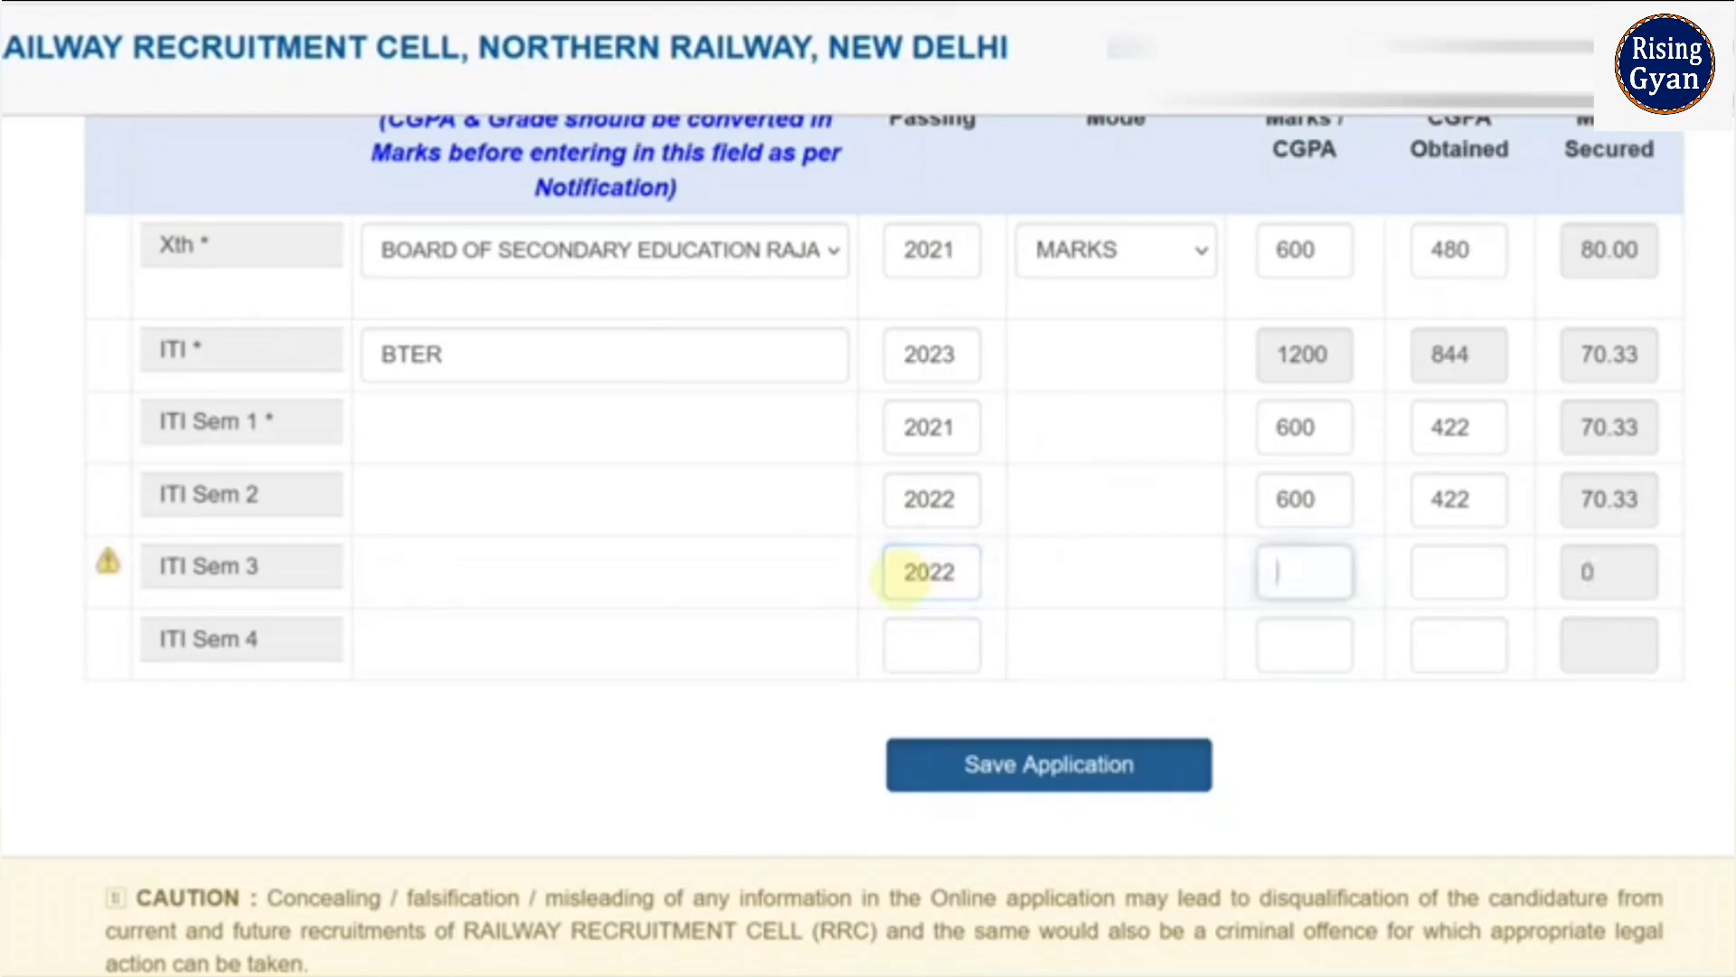
type("600")
key("Tab")
type("444")
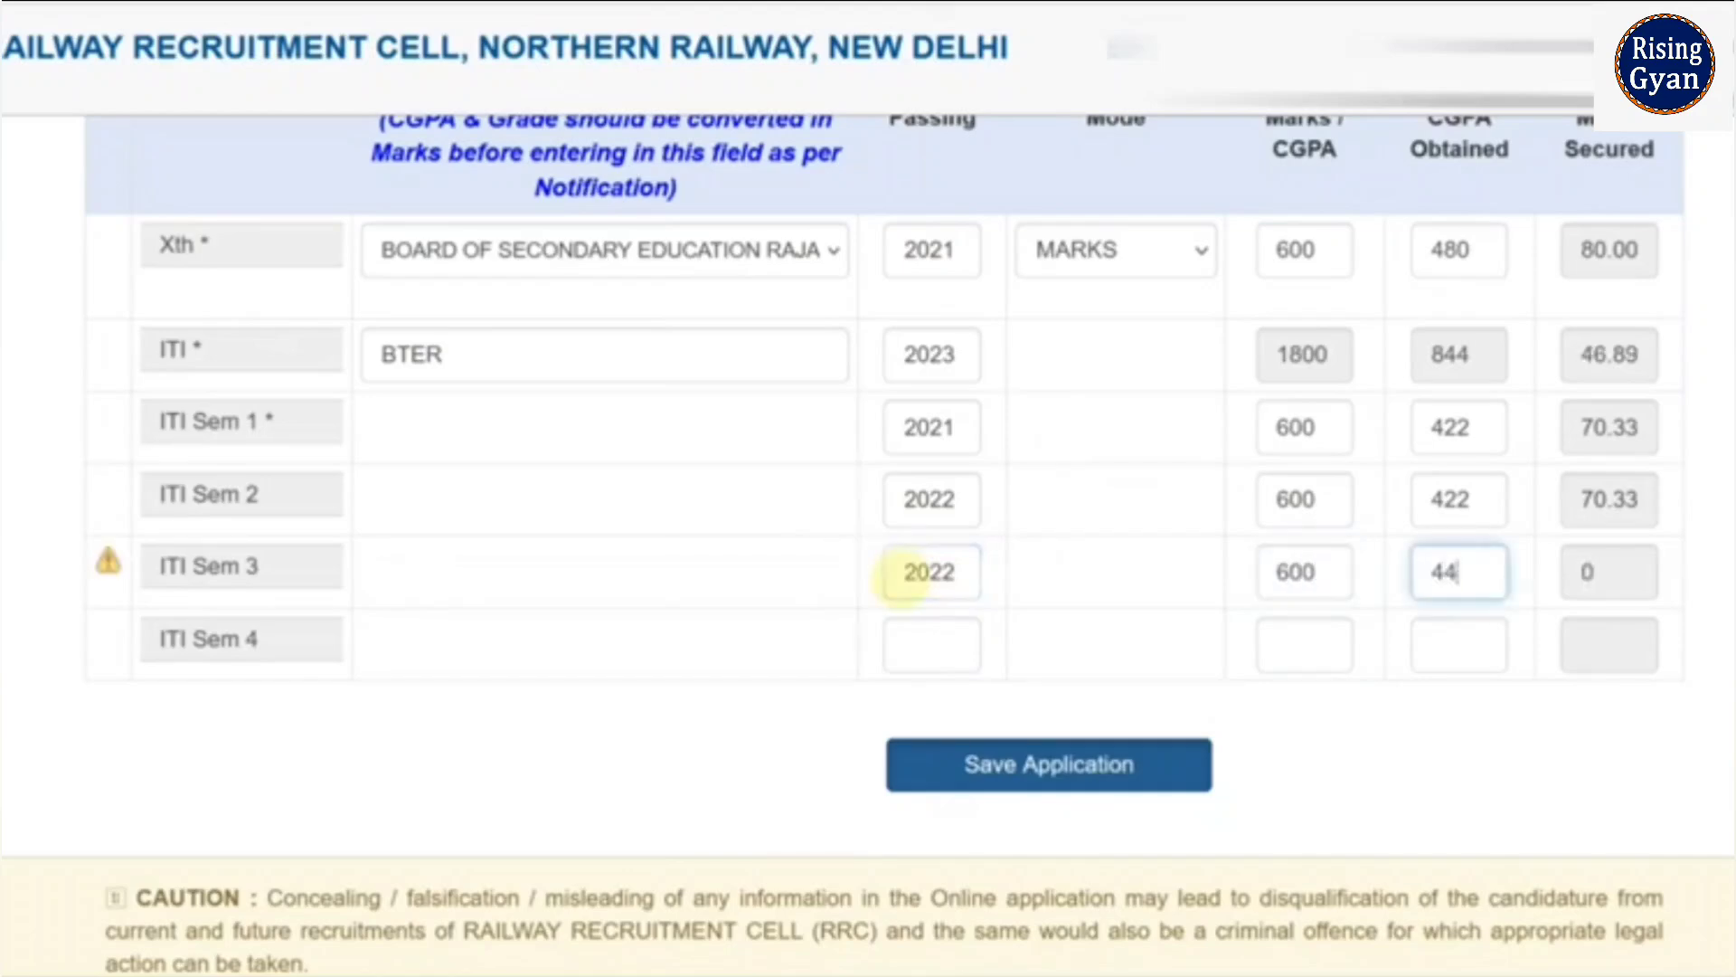
key("Tab")
type("2")
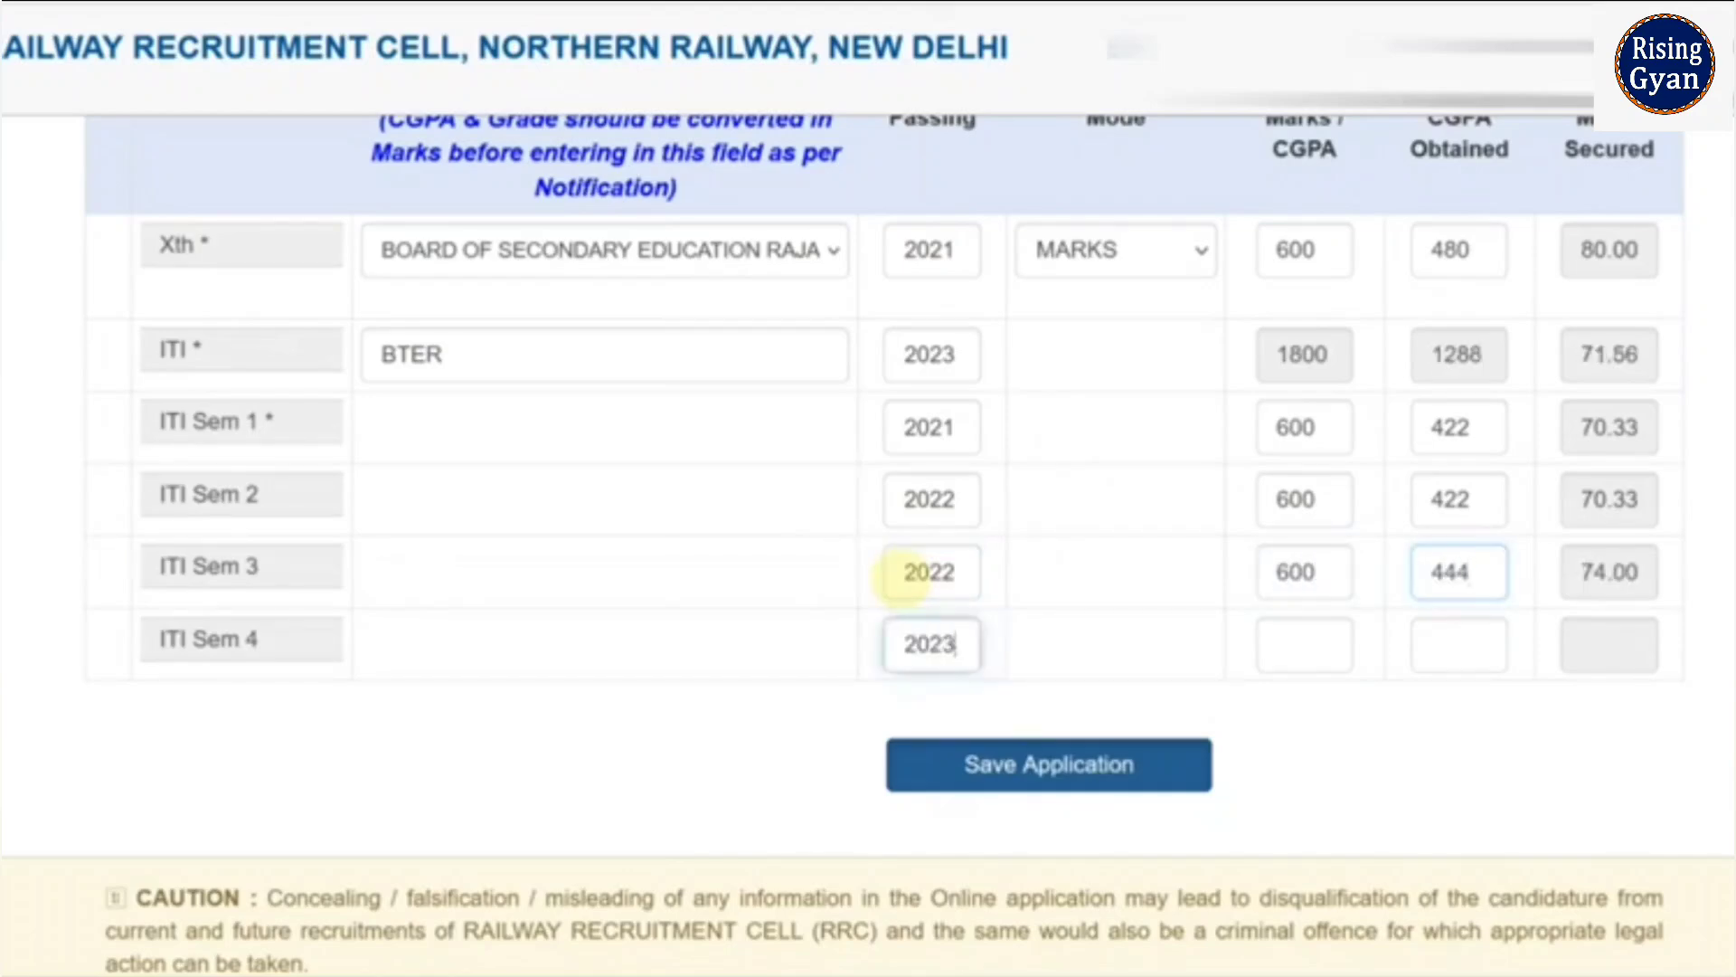
key("Tab")
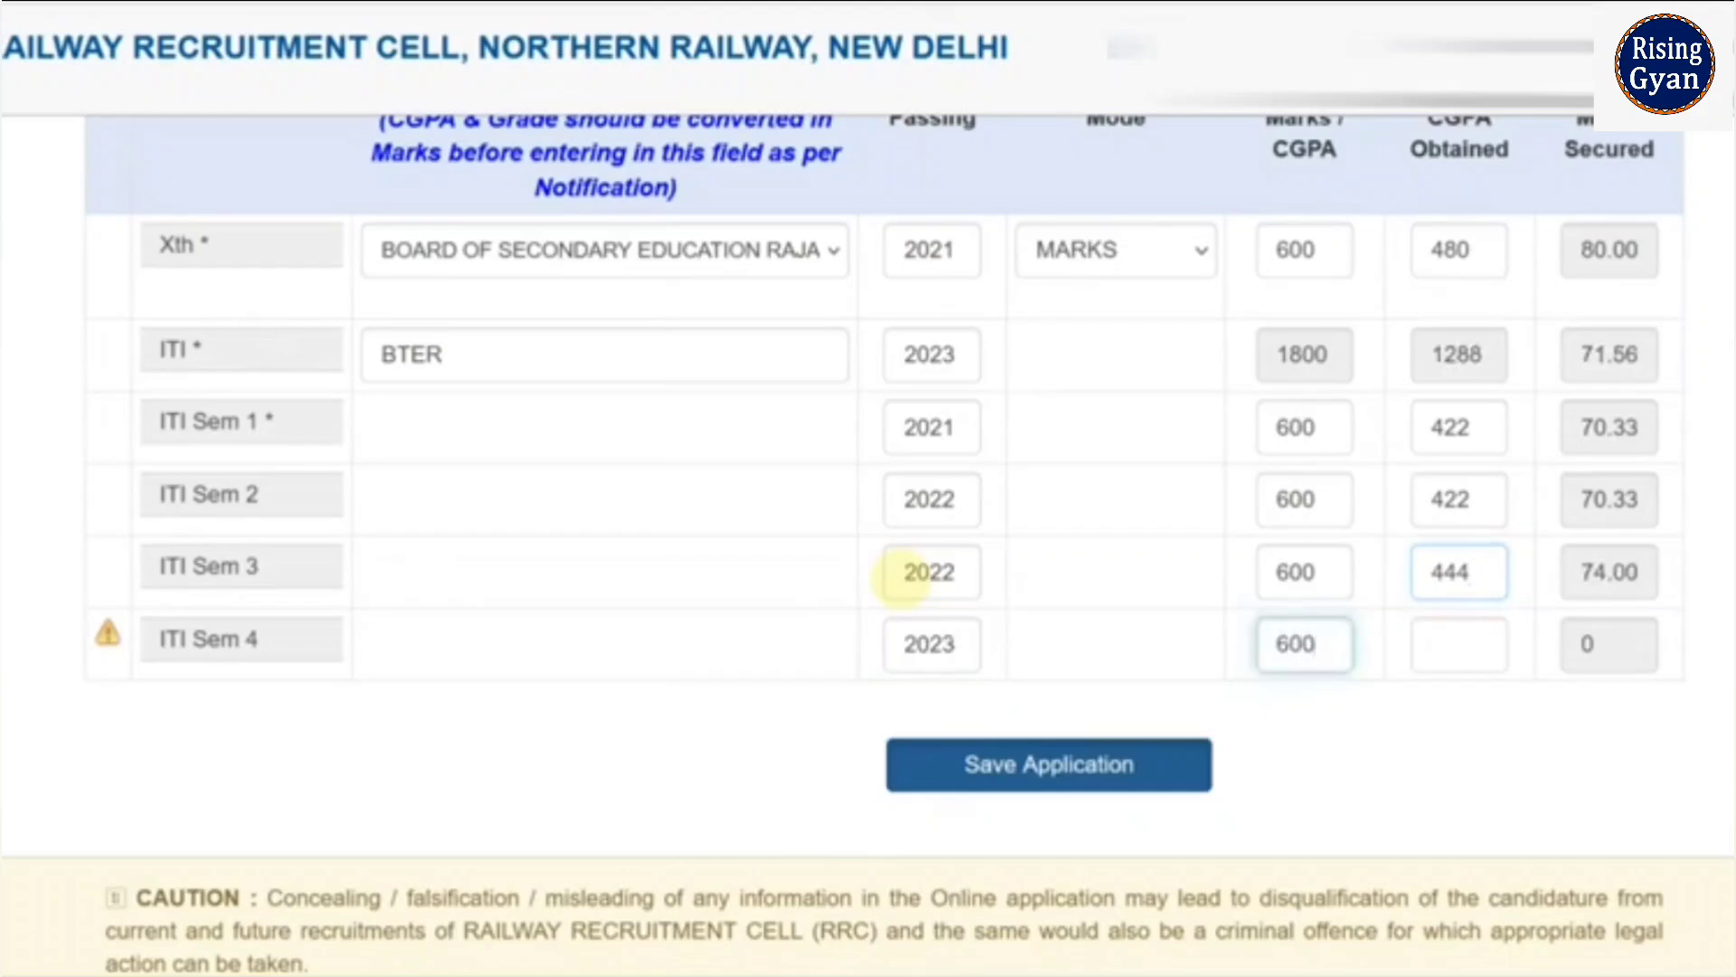
key("Tab")
type("456")
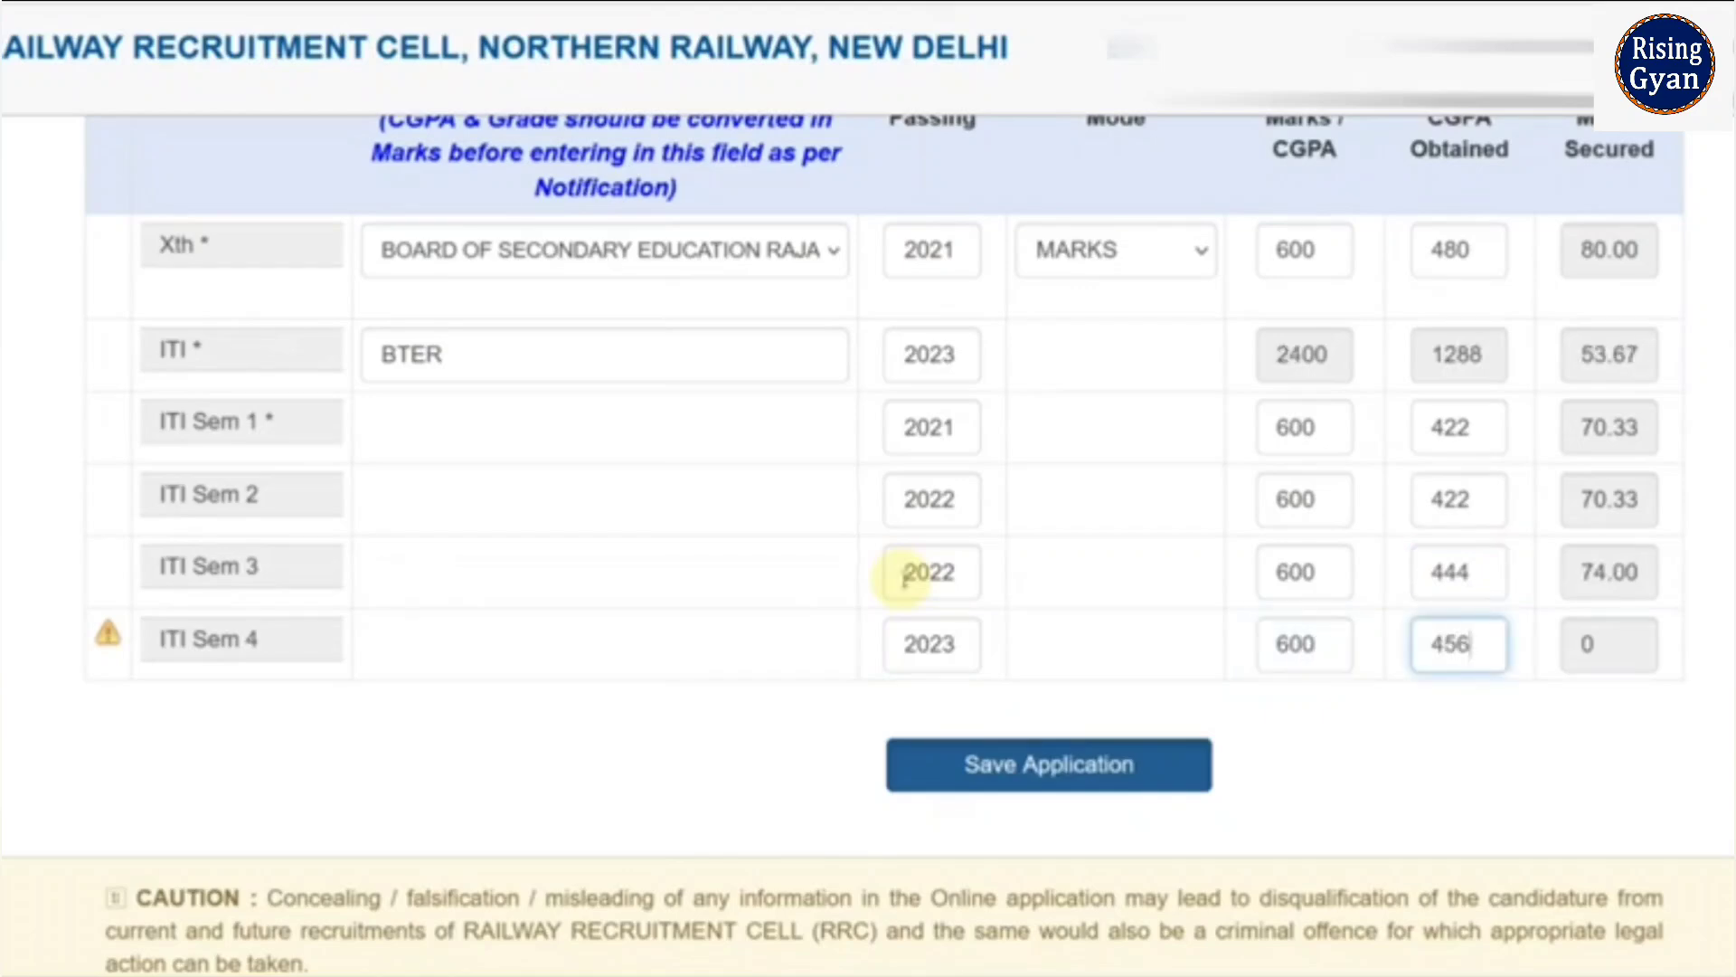
left_click(1384, 717)
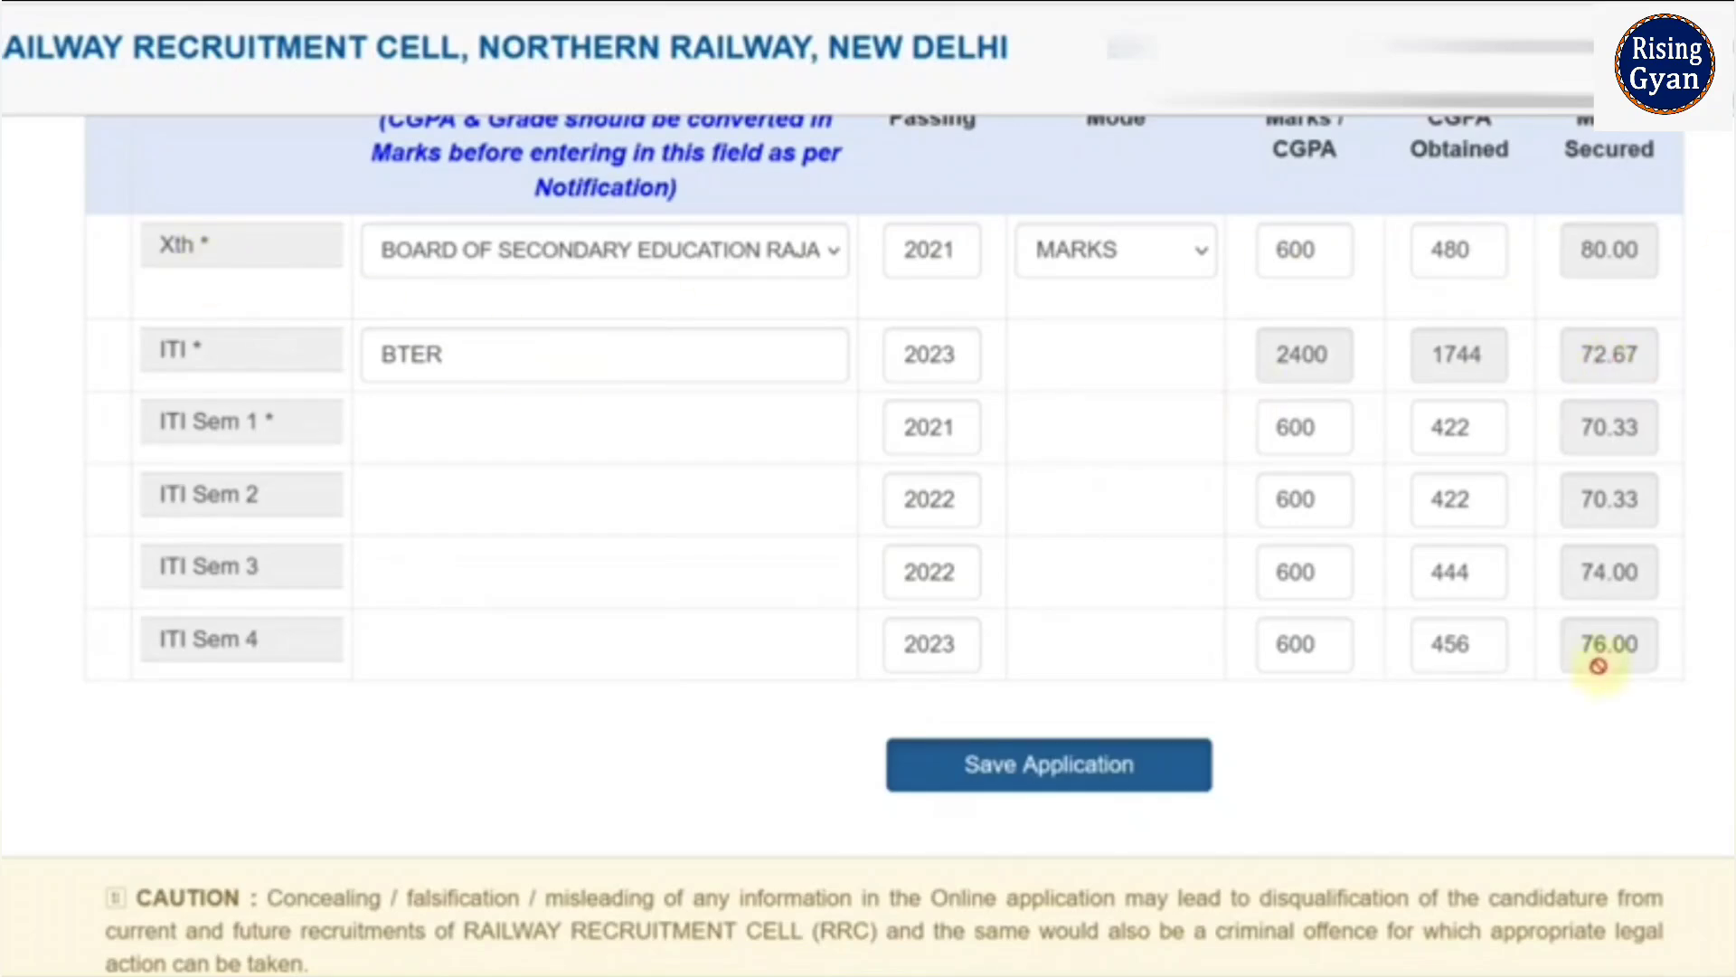
- Save the application's education details and go to the documents section
left_click(1045, 783)
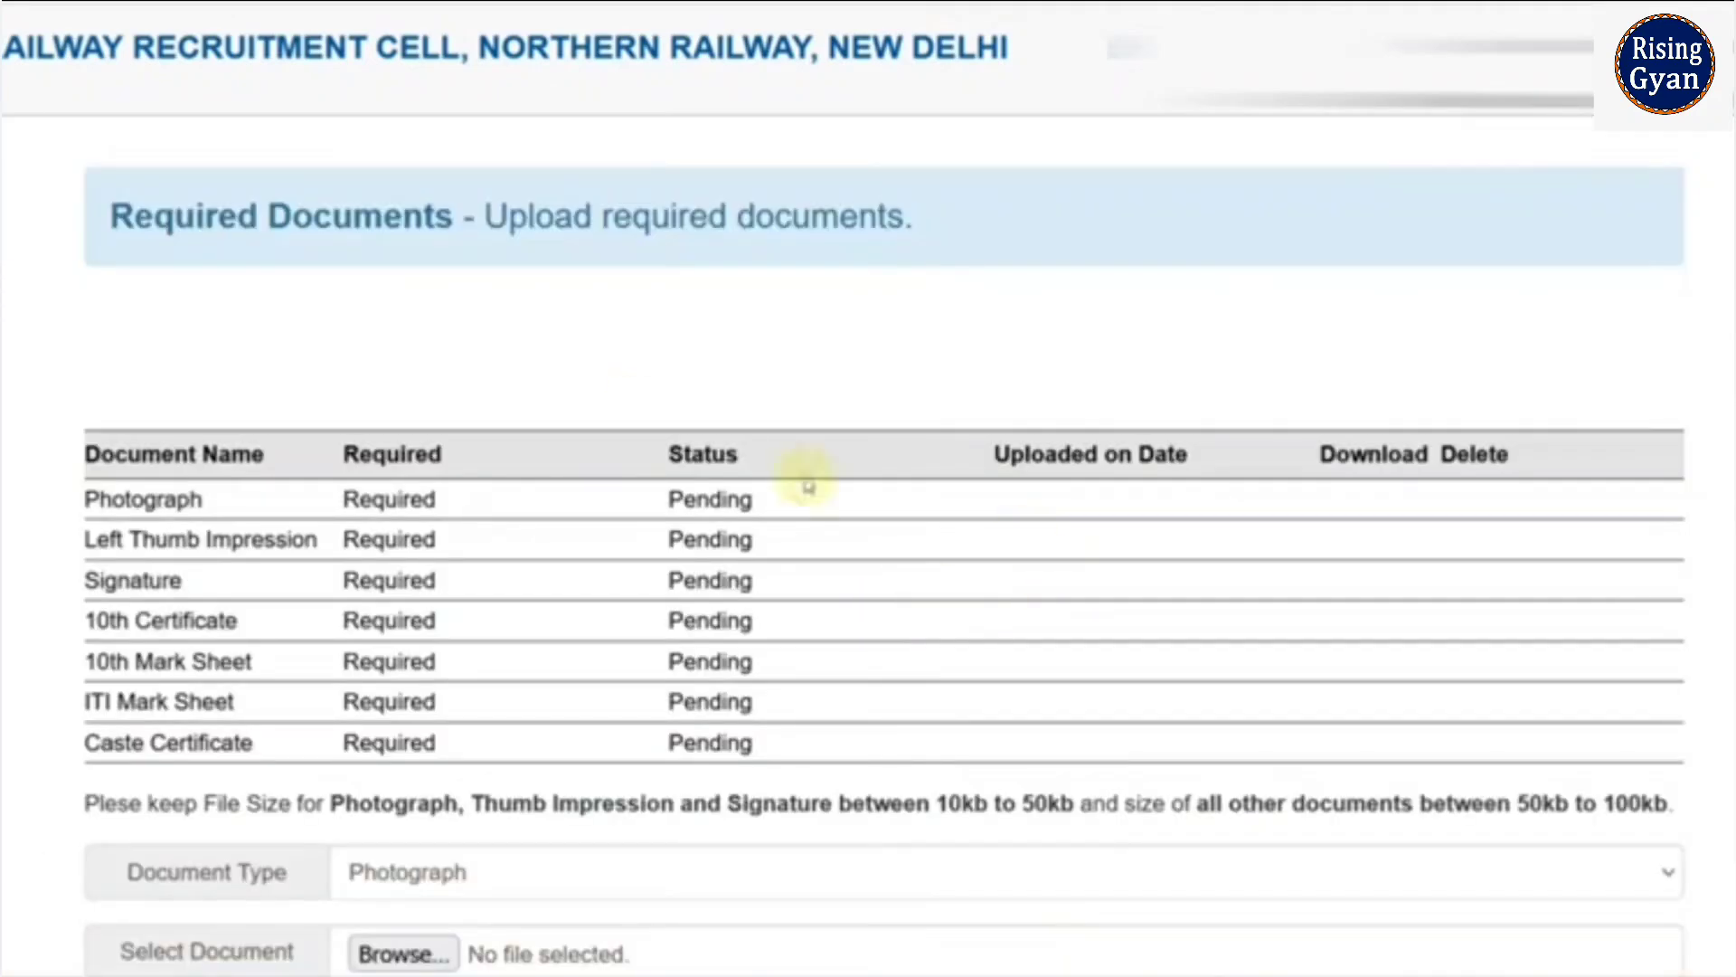
scroll(718, 434, "down", 2)
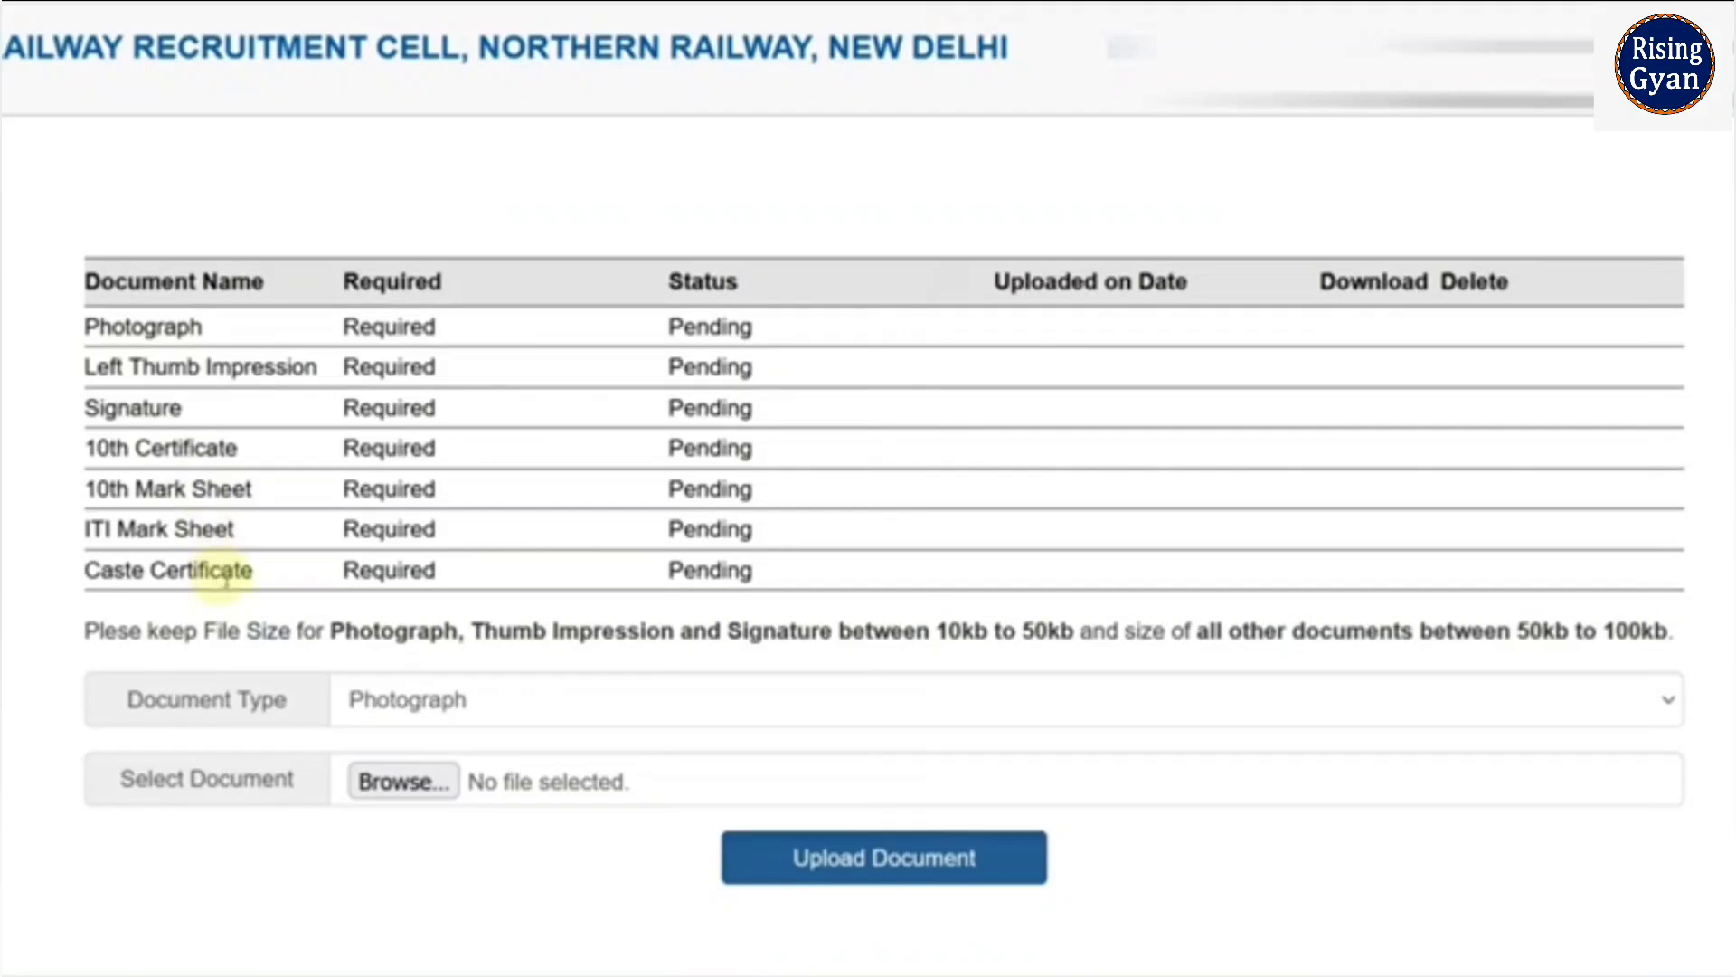
scroll(552, 583, "down", 2)
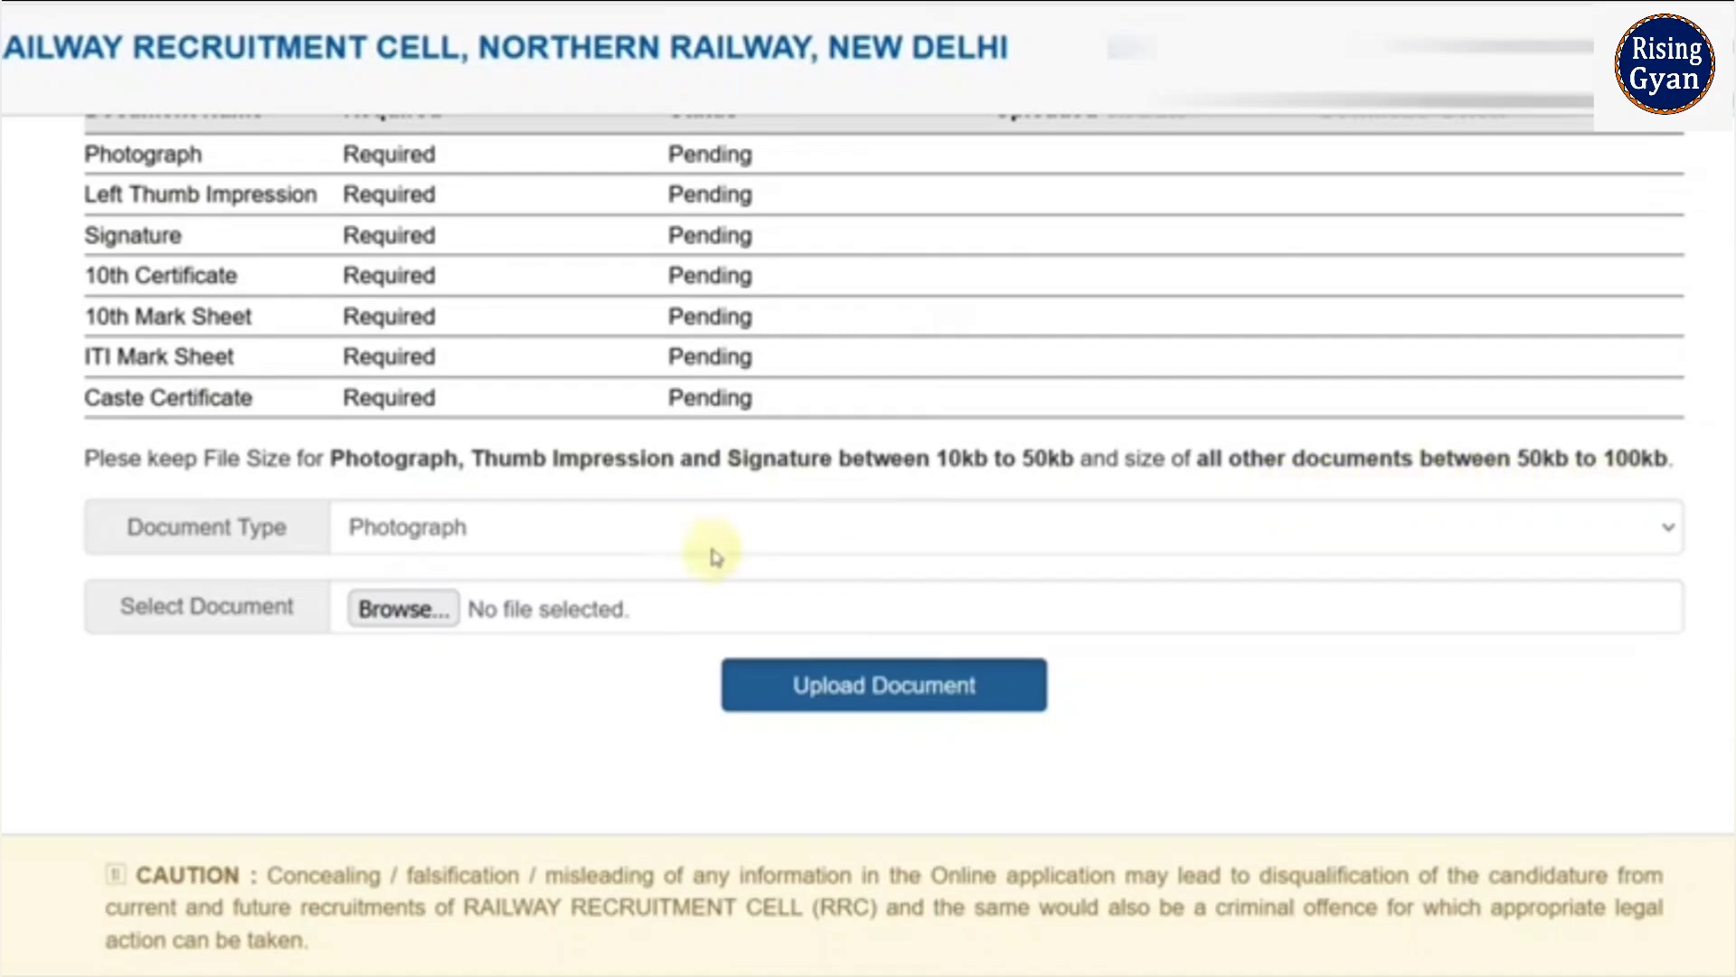
- Upload Passport_Photograph.jpg as the Photograph document and confirm both dialogs
left_click(420, 624)
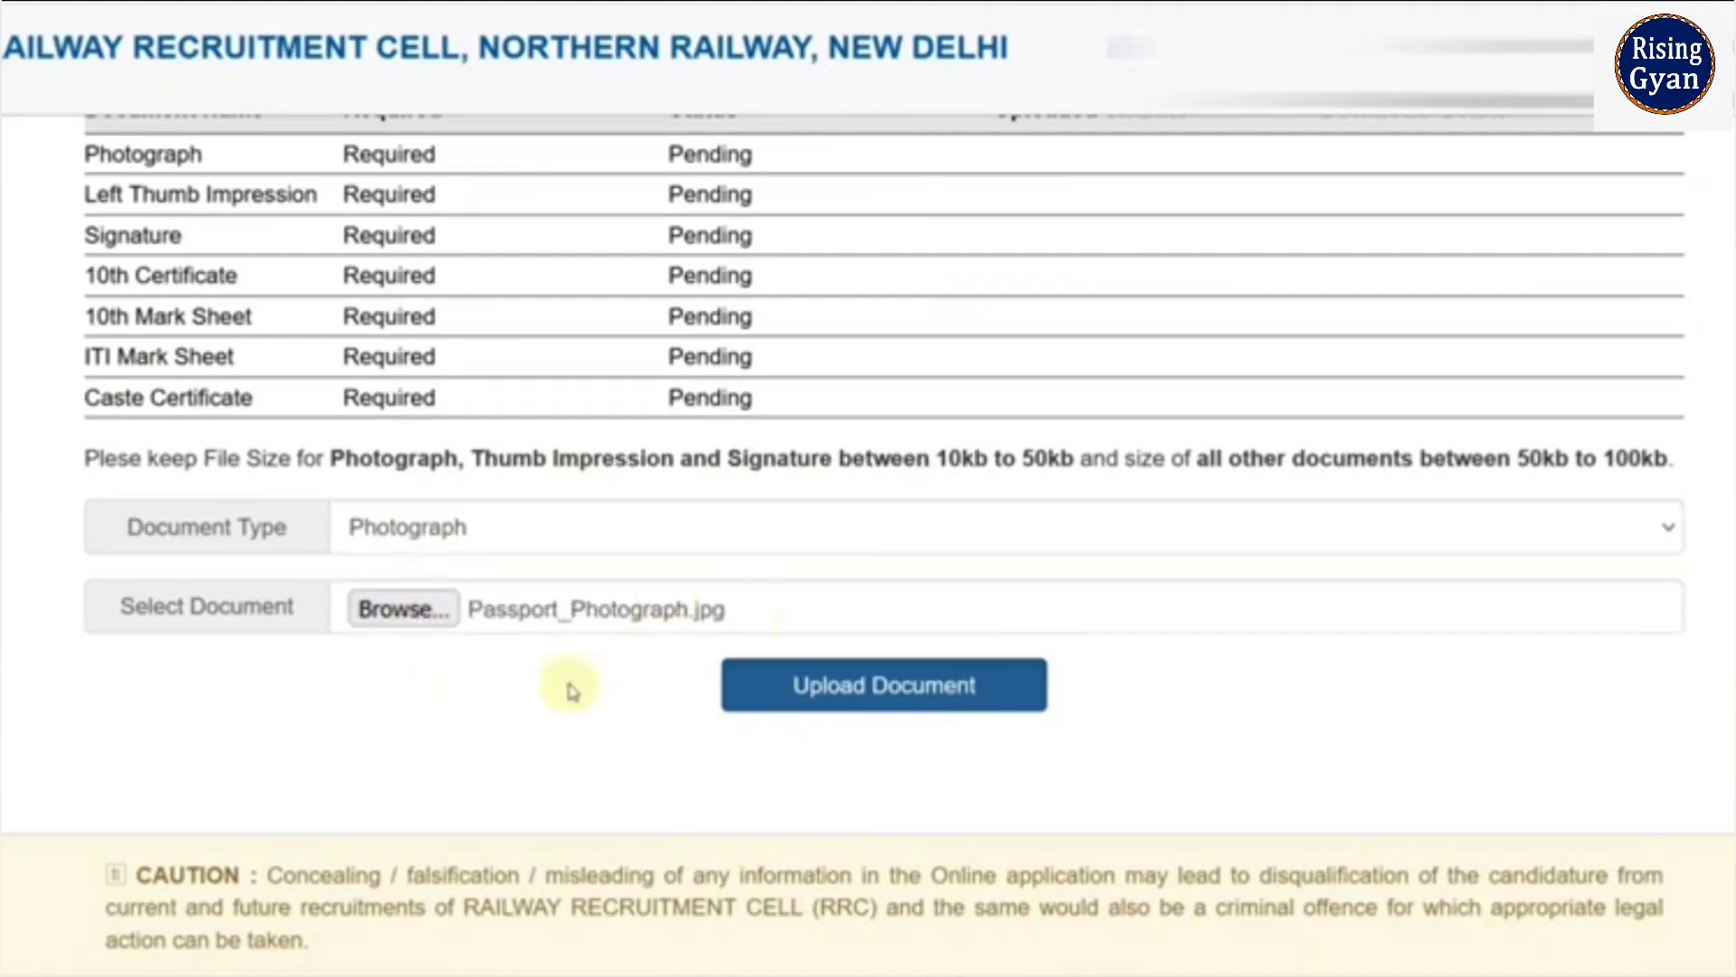
left_click(884, 684)
left_click(982, 529)
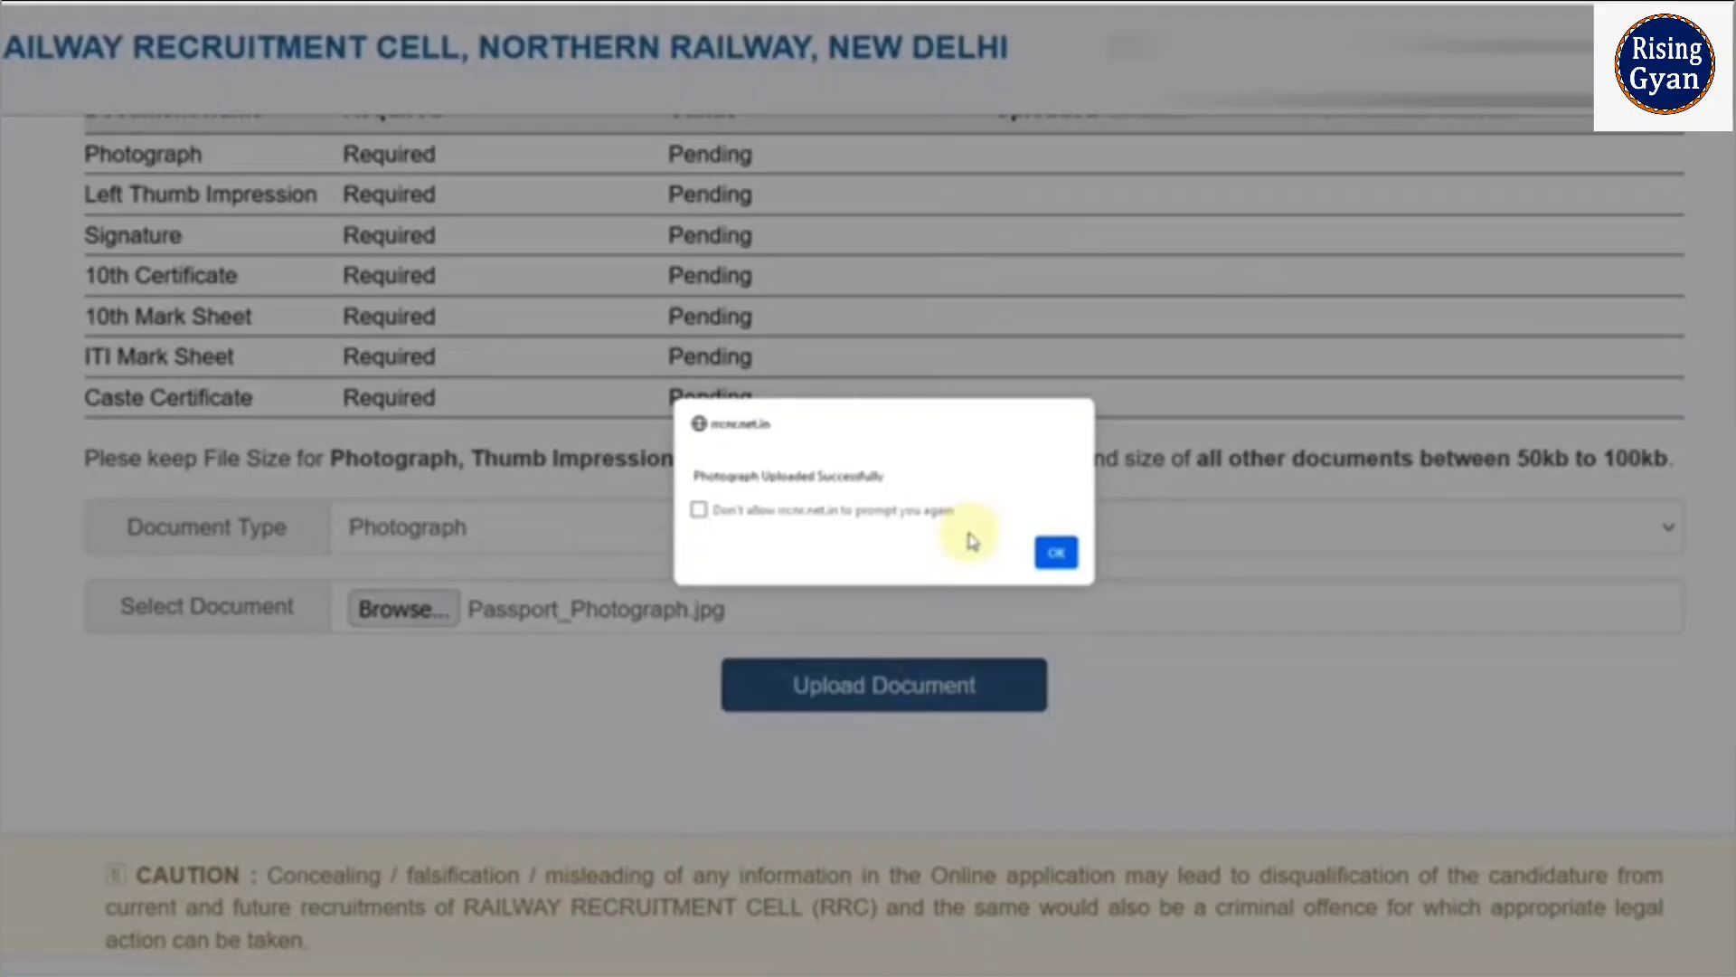
left_click(1052, 549)
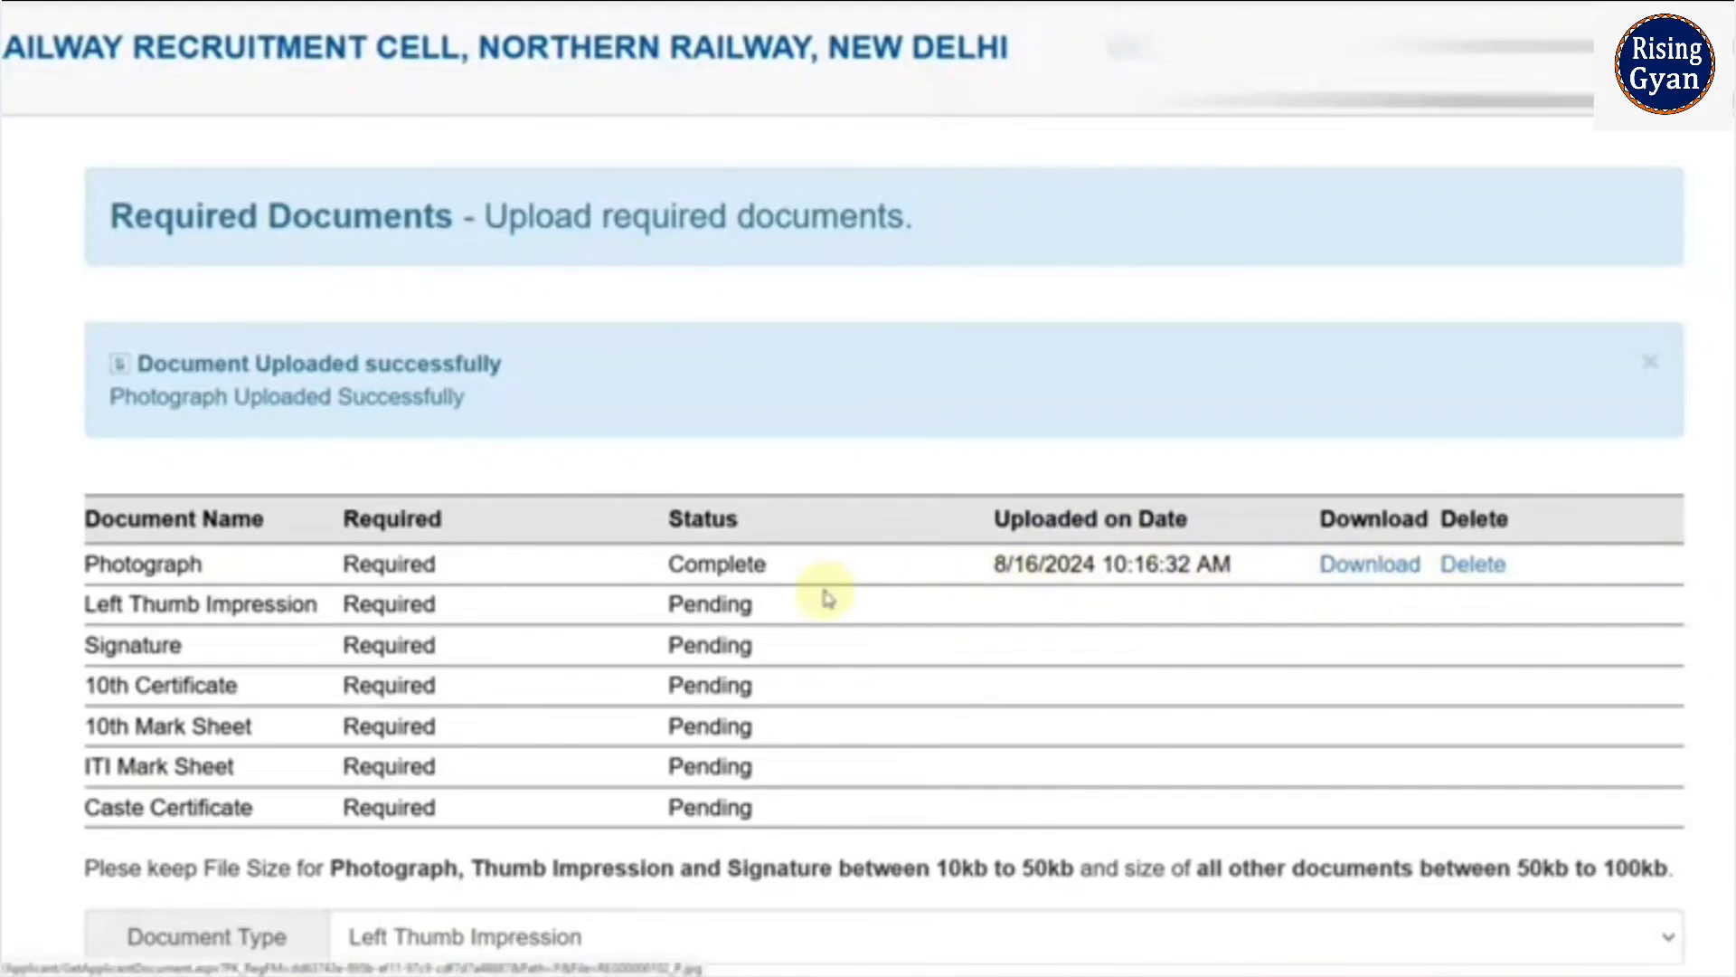
- Scroll through the document list to check the uploads and reach the Review button
scroll(825, 590, "down", 5)
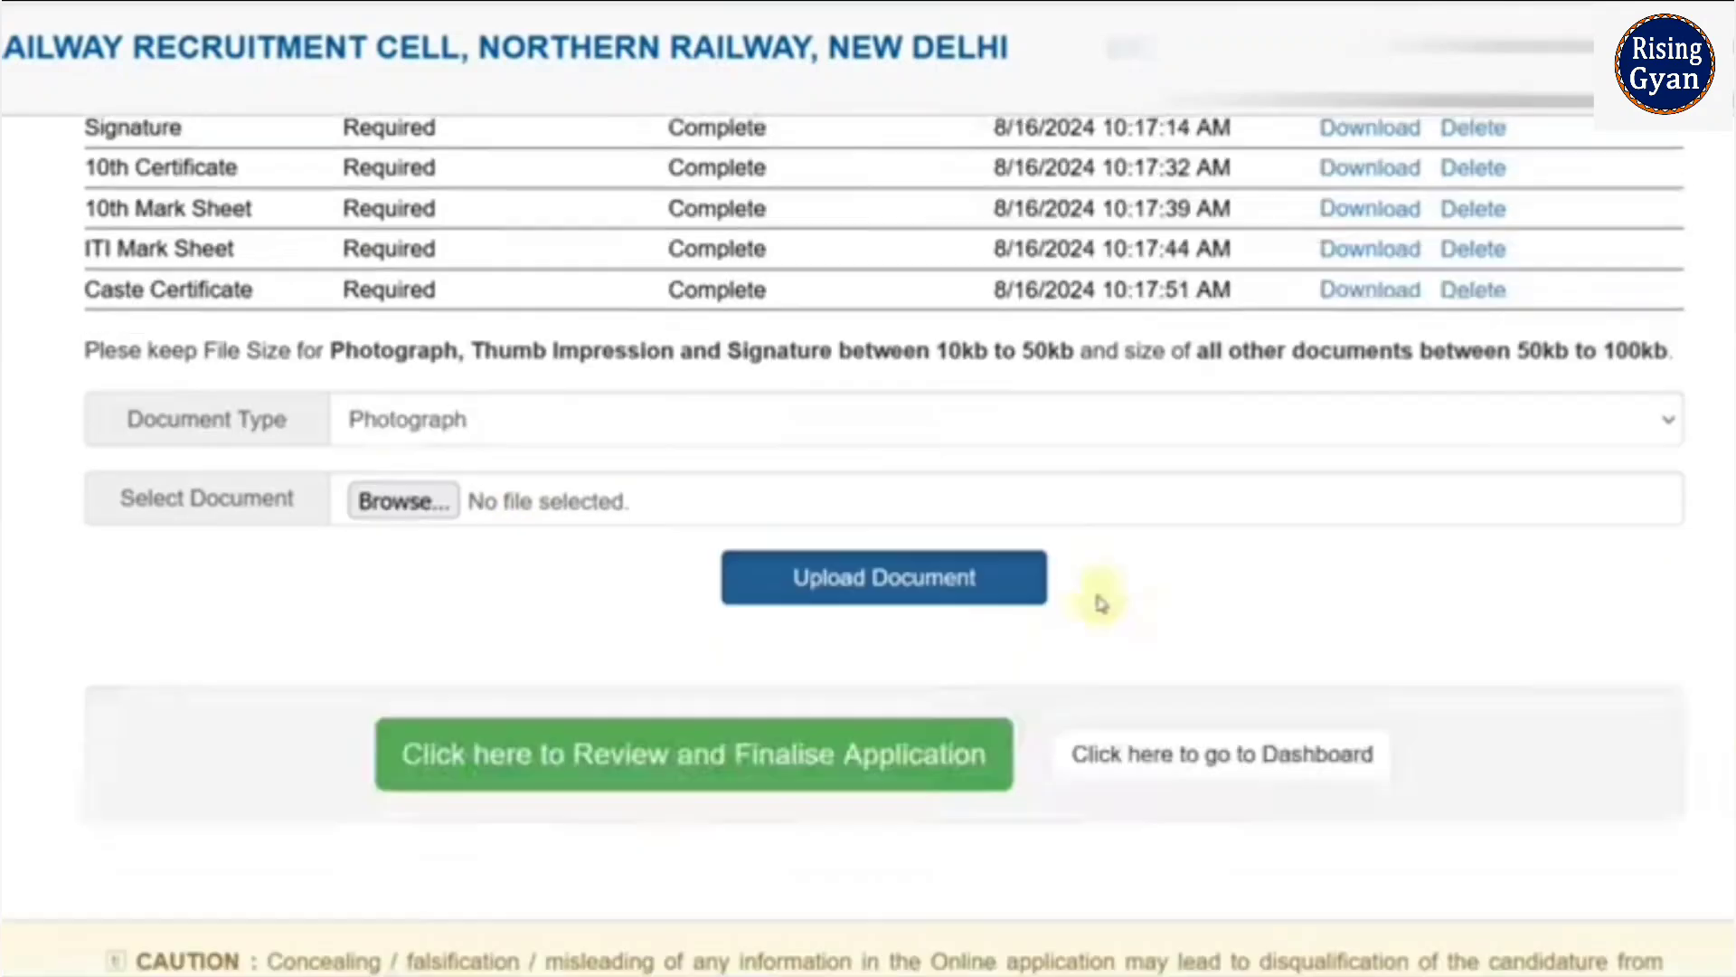
scroll(1097, 601, "up", 3)
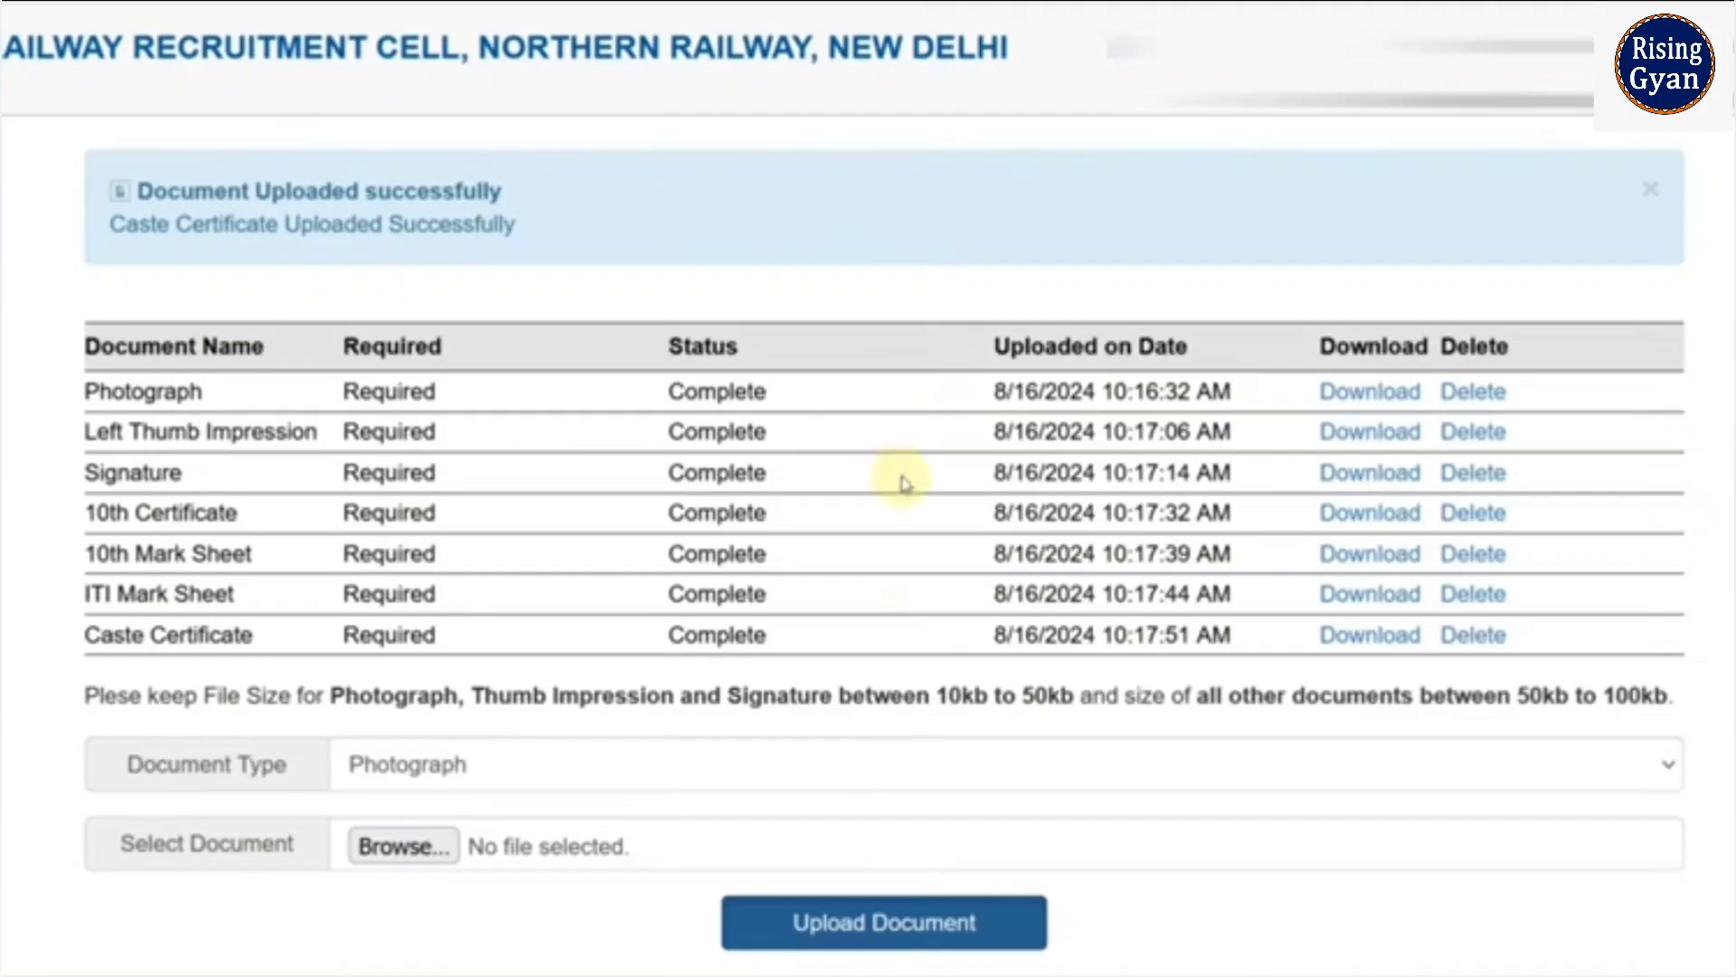
scroll(905, 483, "down", 2)
scroll(907, 486, "down", 1)
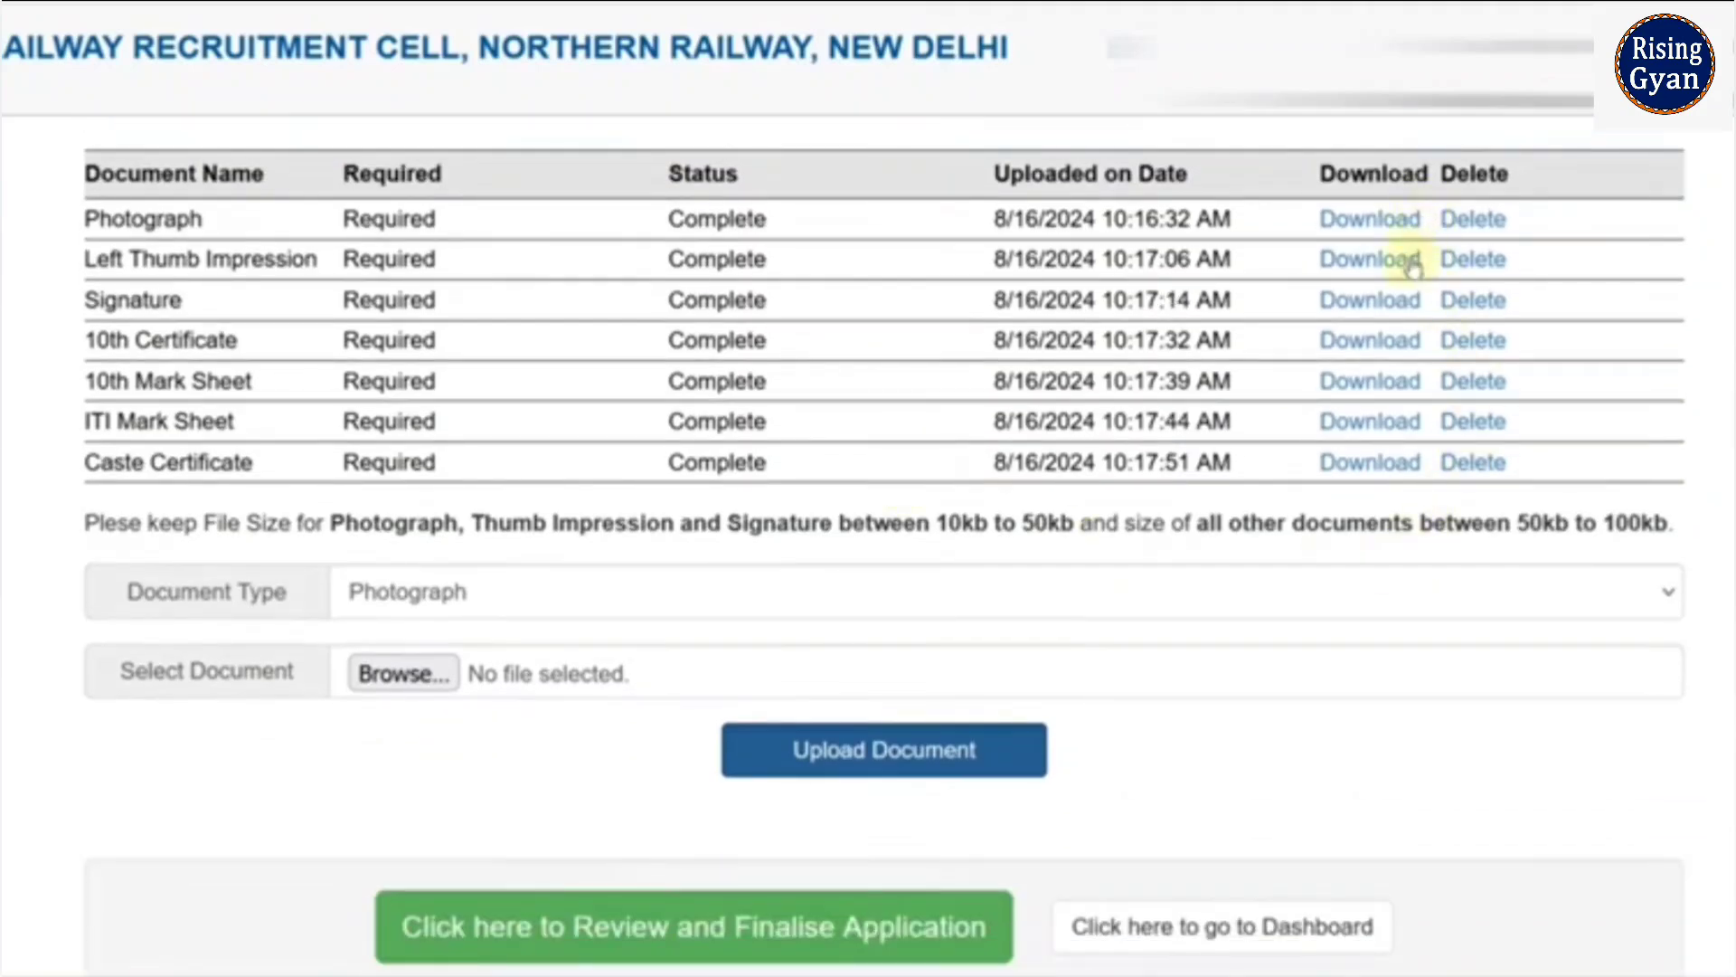
scroll(1284, 601, "down", 3)
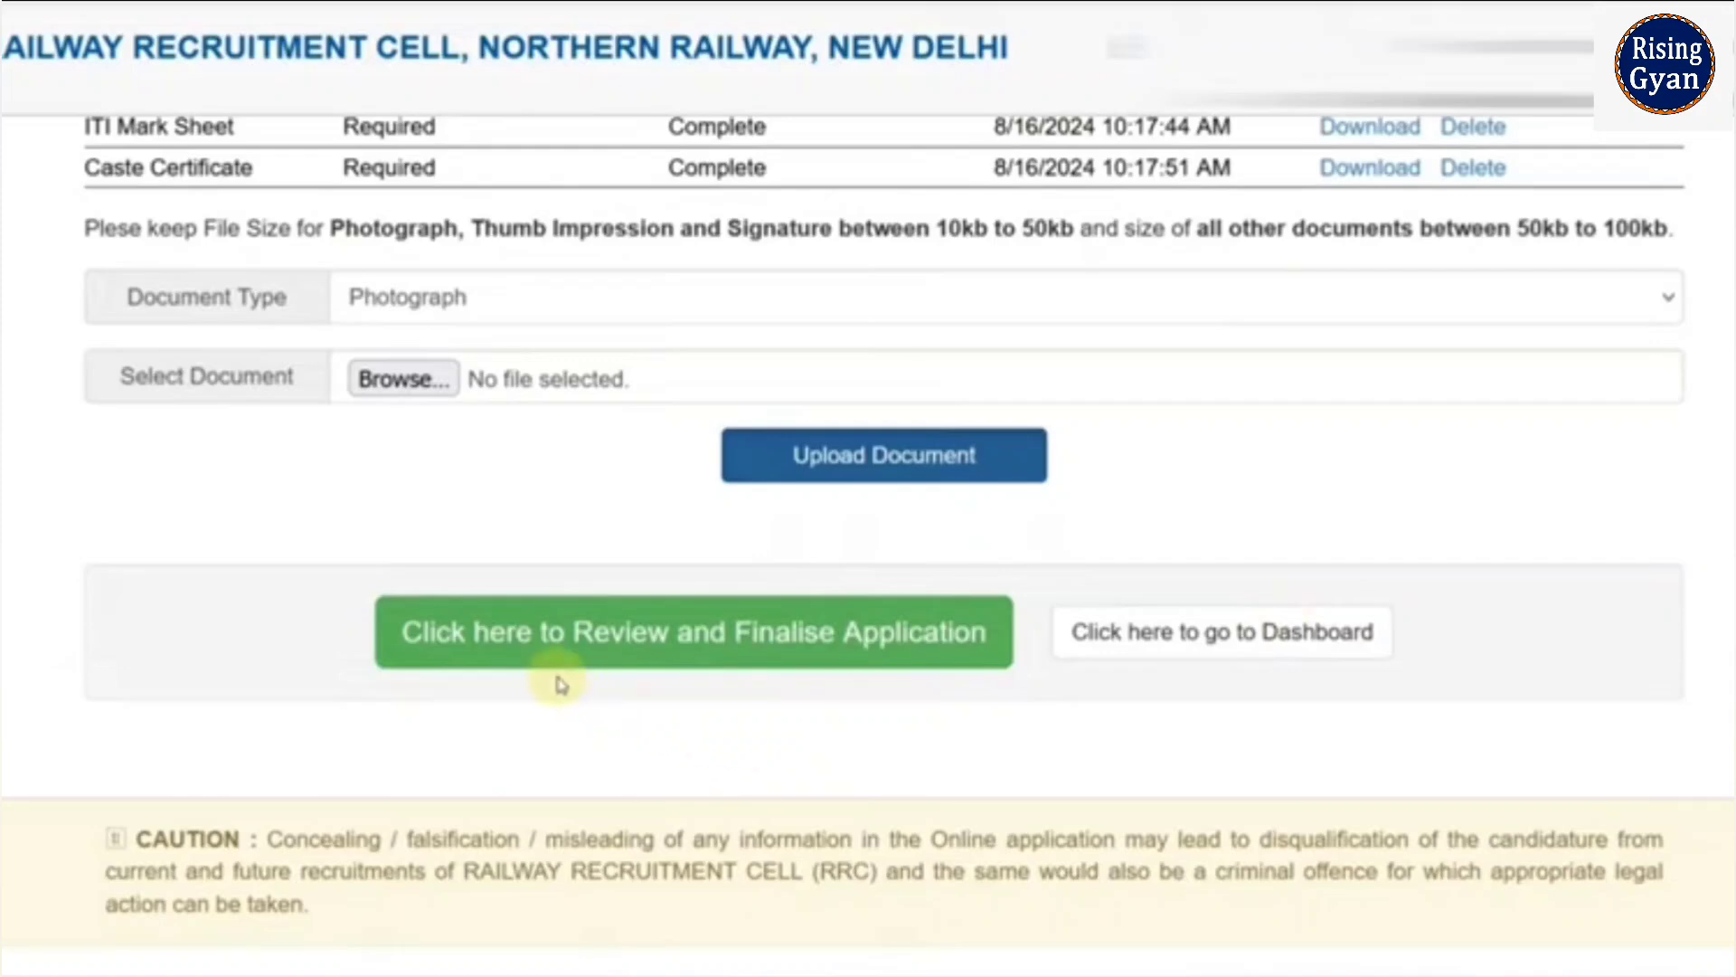
- Open the Review and Finalise Application page and agree to the terms and conditions
left_click(638, 663)
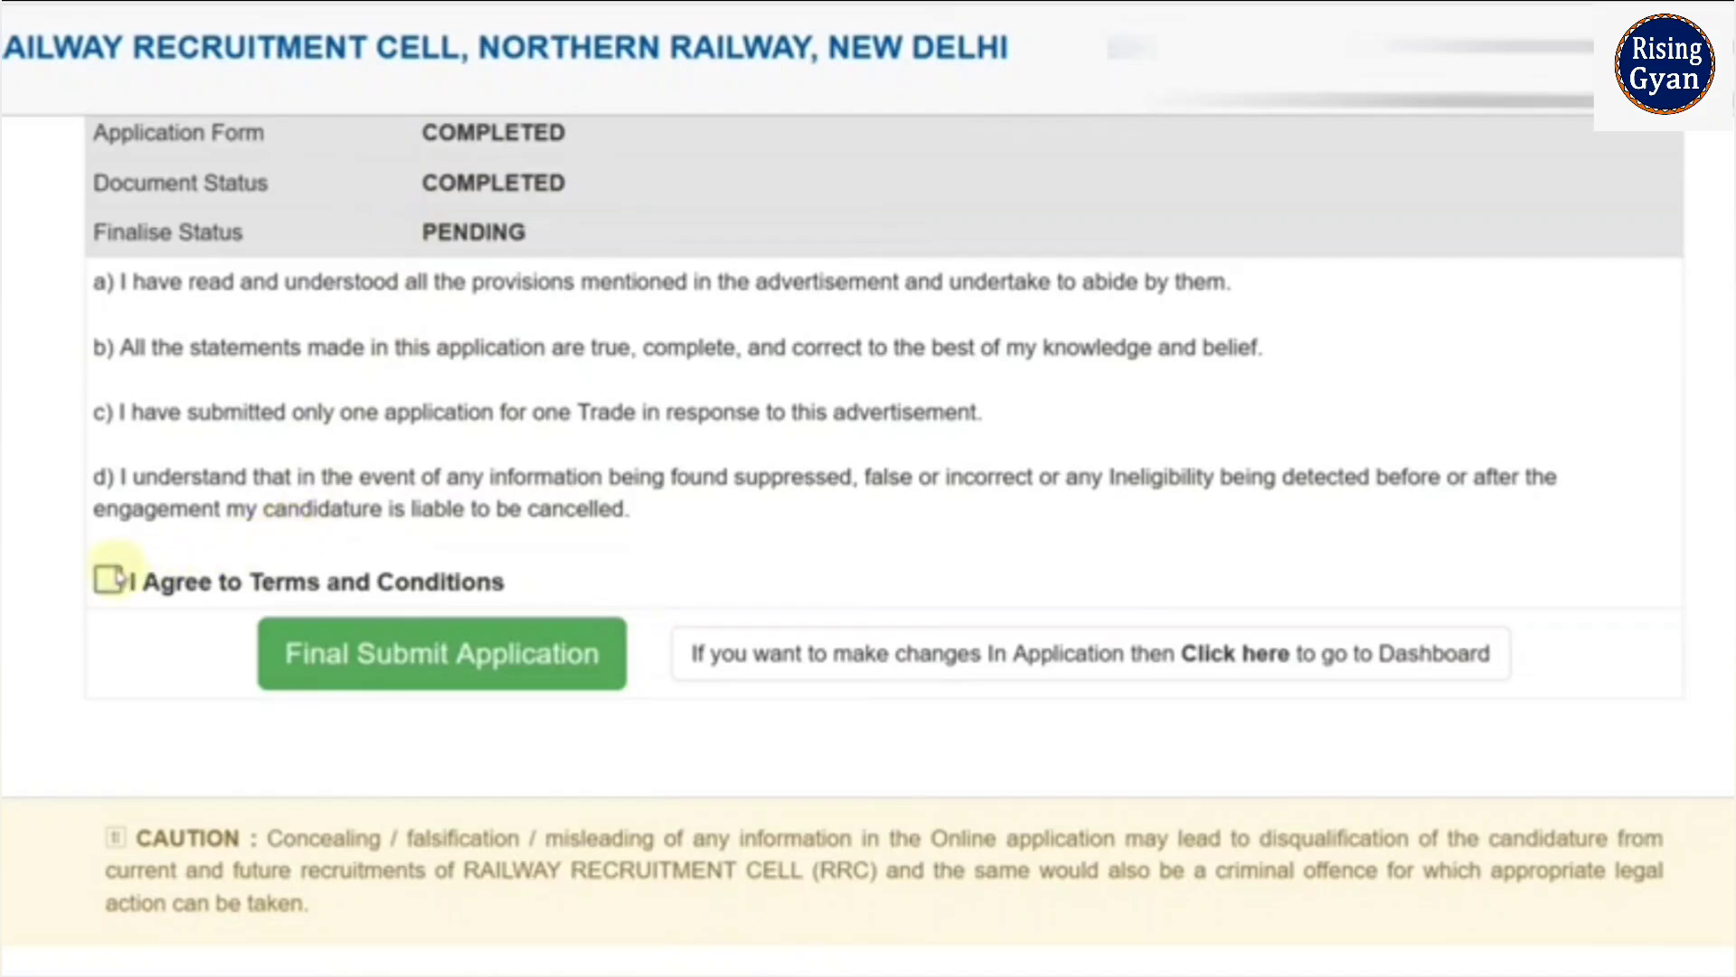
left_click(109, 580)
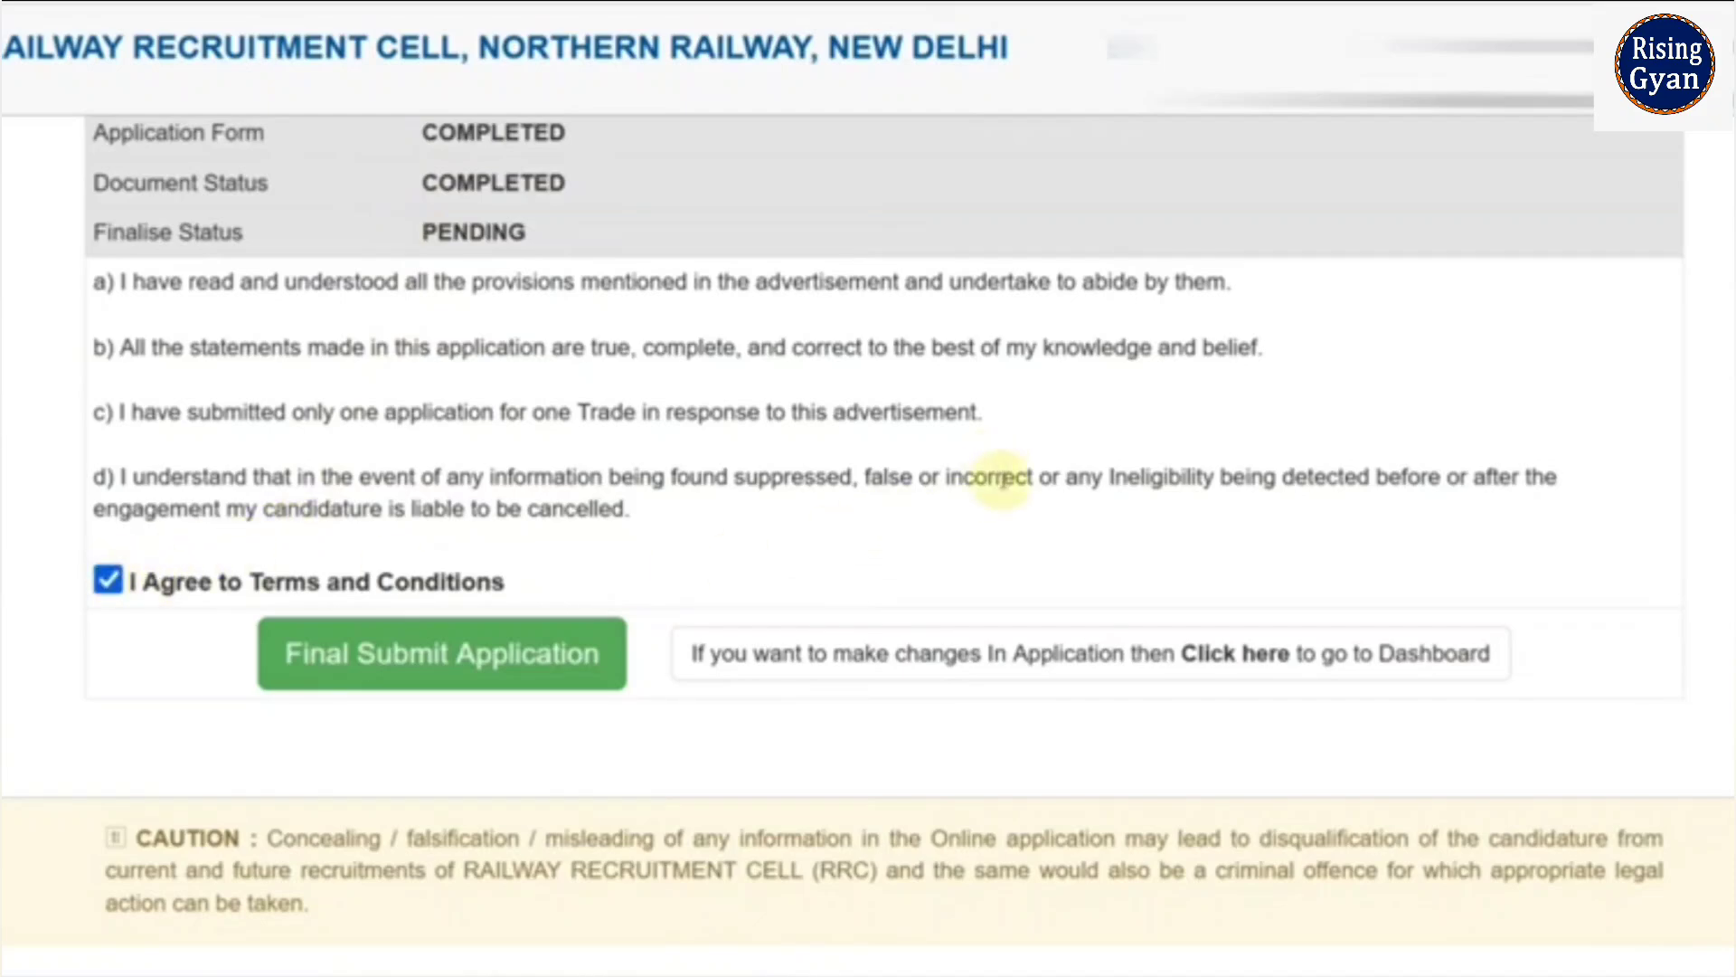